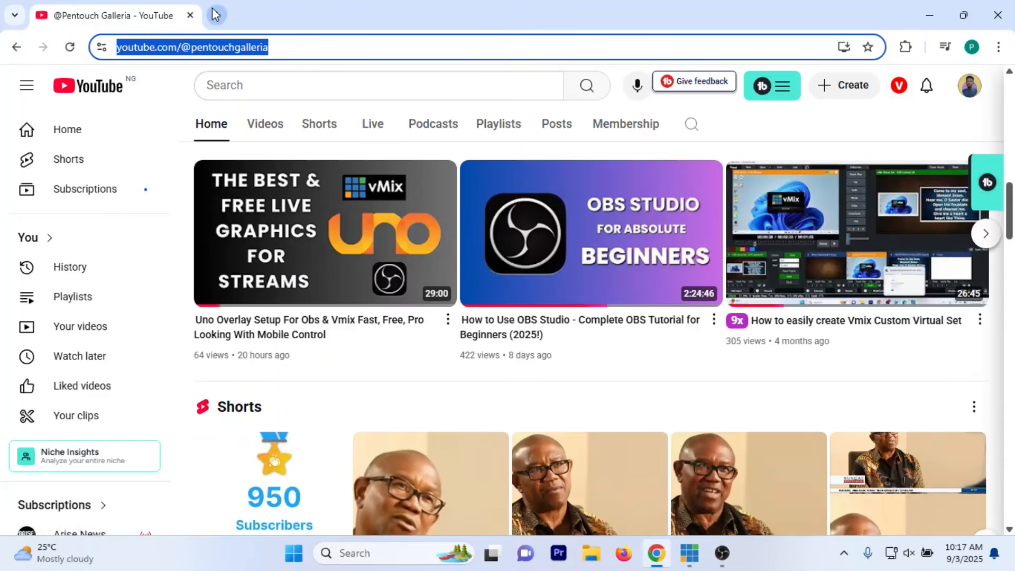
# Step: Search Google for "obs bible plugin" in a new browser tab
pyautogui.hotkey('ctrl', 't')
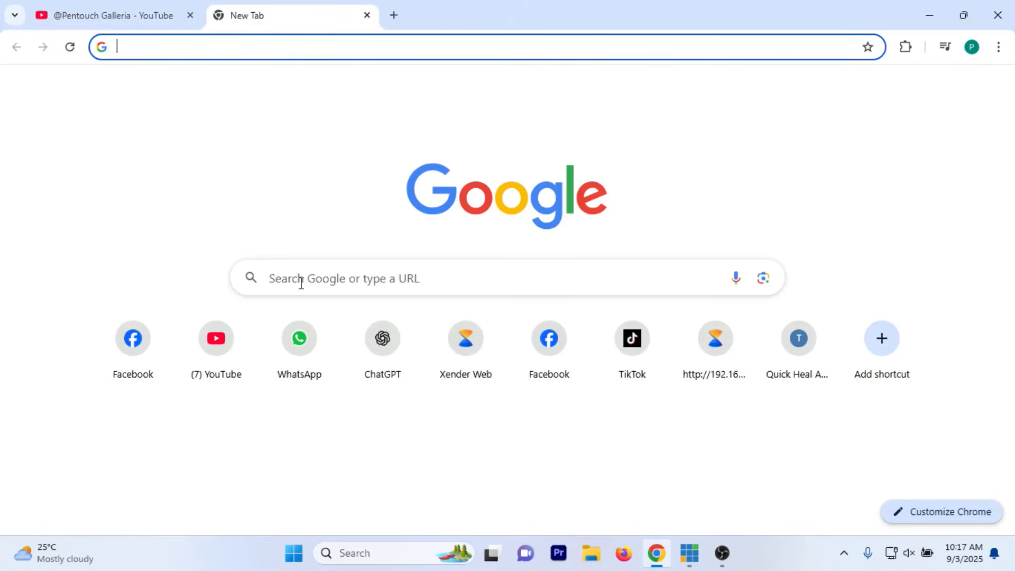
pyautogui.click(301, 283)
pyautogui.write('O')
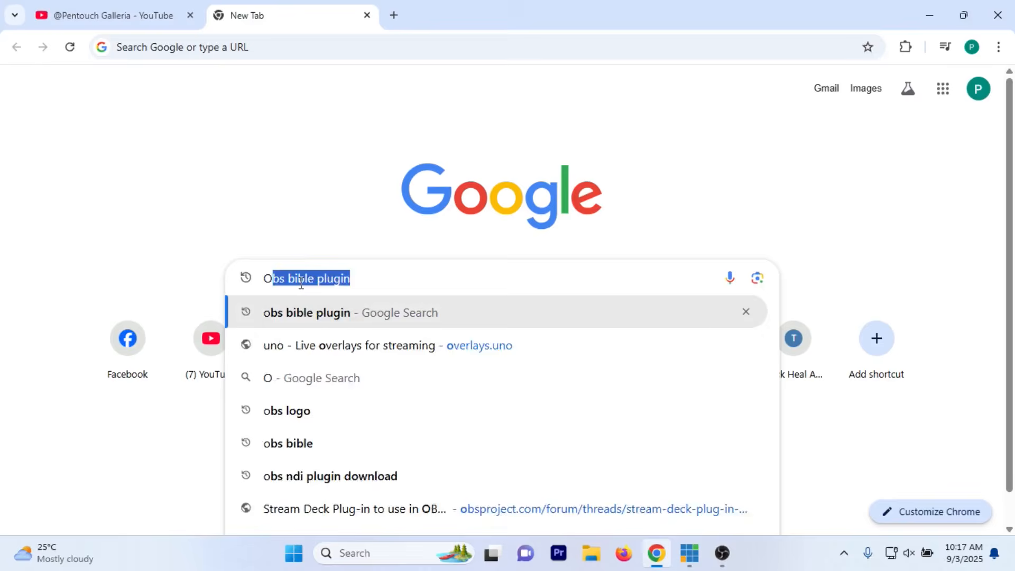
pyautogui.write('BS BIBL')
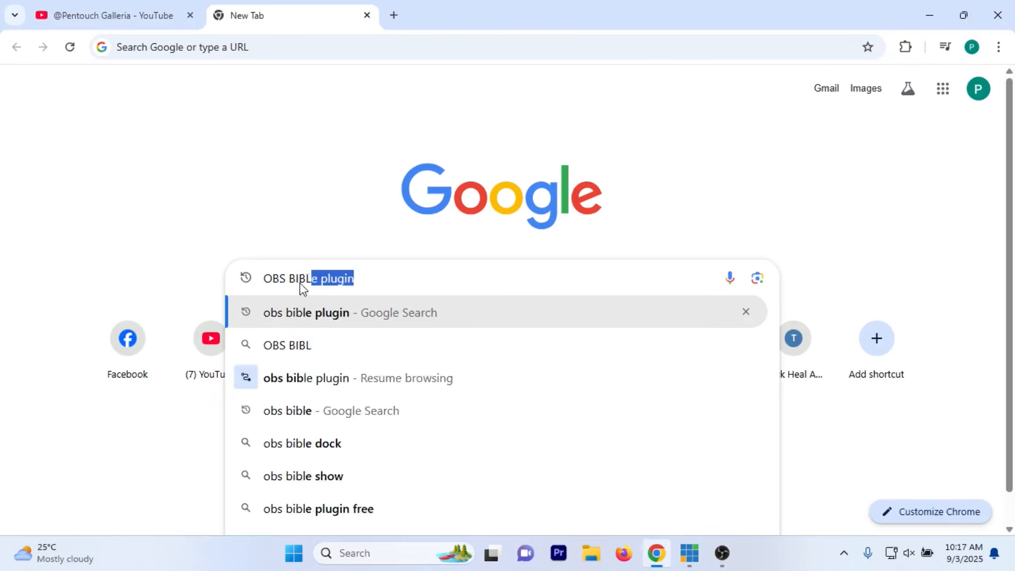
pyautogui.press('Return')
# Step: Look through the search results and open the Free OBS Bible PLUGIN resource page on obsproject.com
pyautogui.scroll(-1, 231, 362)
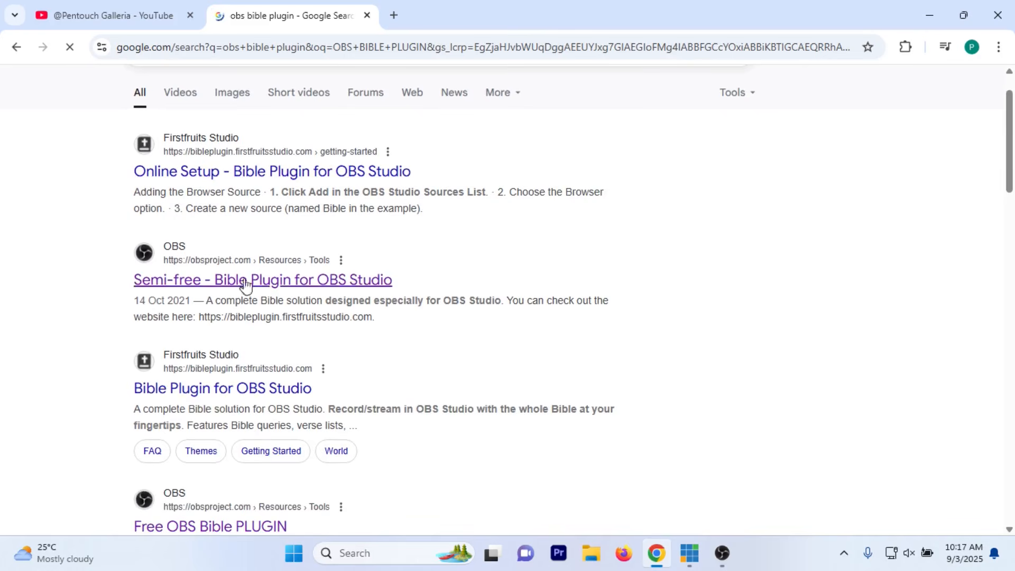
pyautogui.scroll(-2, 253, 299)
pyautogui.scroll(-1, 255, 302)
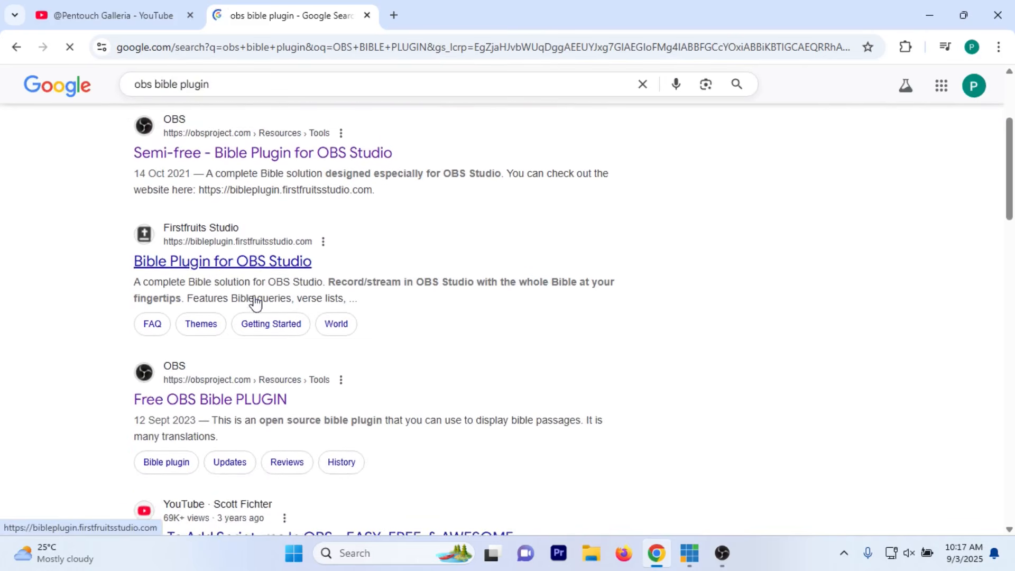
pyautogui.scroll(-2, 254, 300)
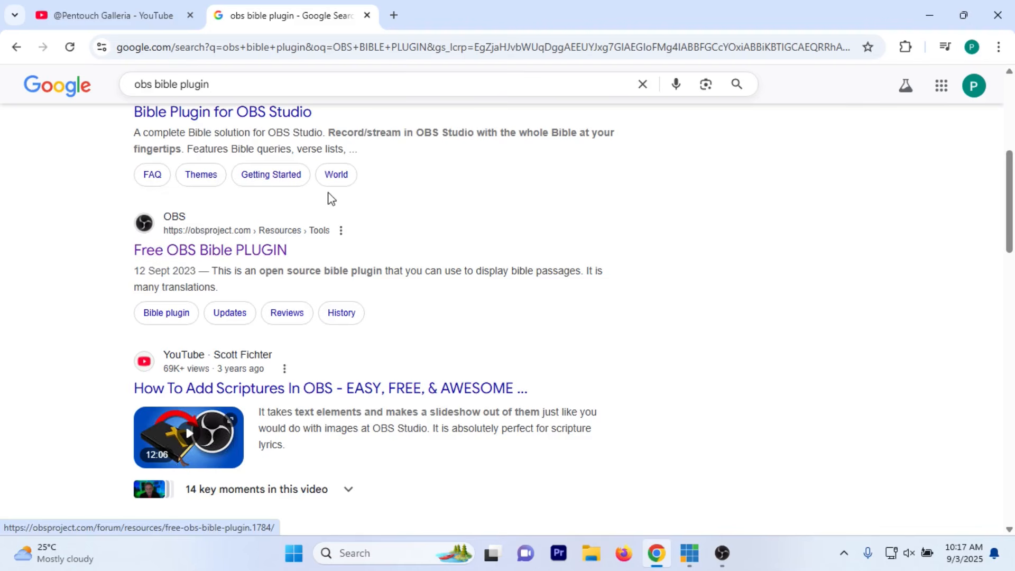
pyautogui.scroll(6, 328, 196)
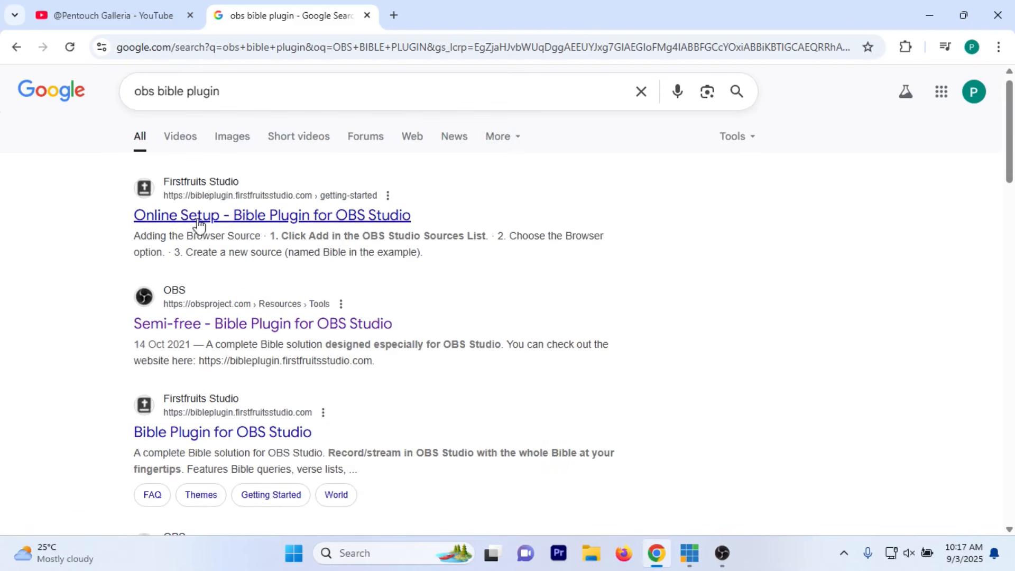
pyautogui.scroll(-3, 272, 204)
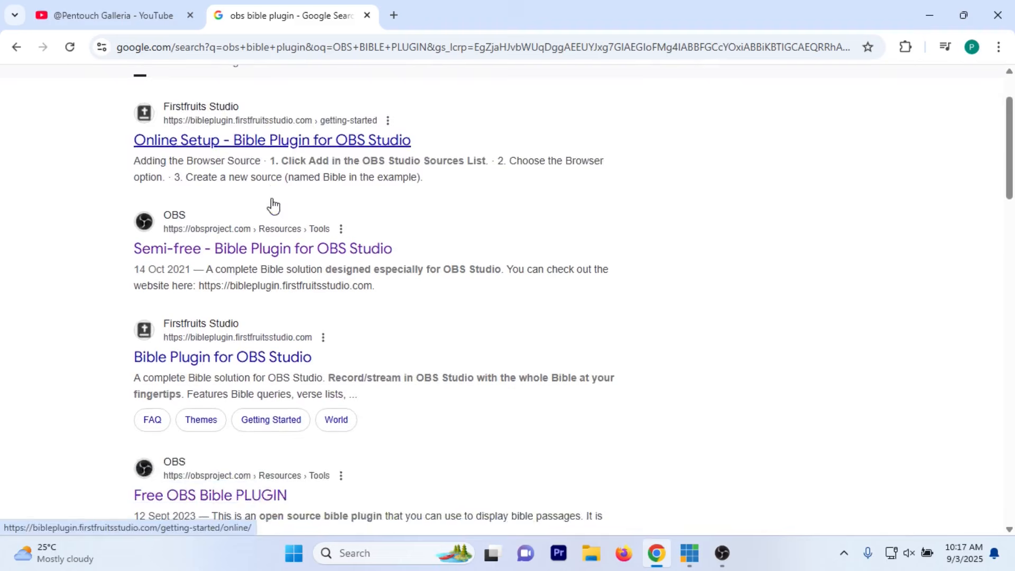
pyautogui.scroll(2, 272, 204)
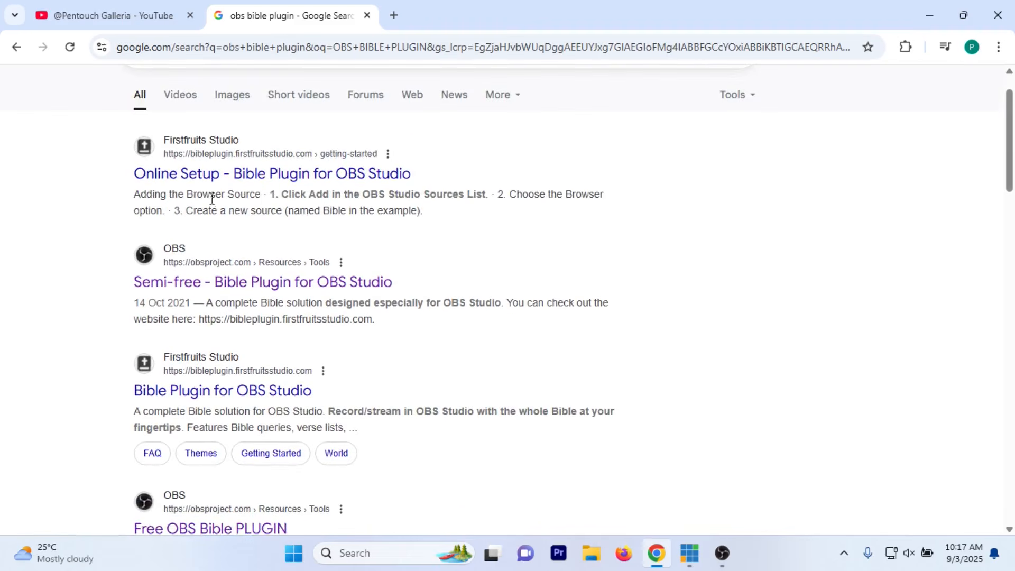
pyautogui.scroll(-3, 249, 284)
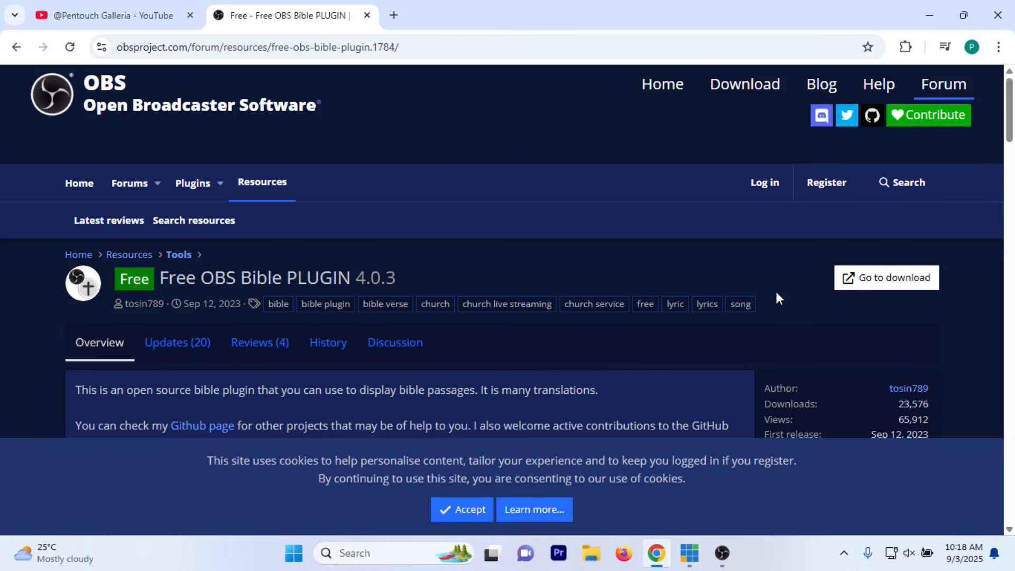
# Step: Download the Free OBS Bible PLUGIN archive and show the downloaded zip in its folder
pyautogui.click(888, 281)
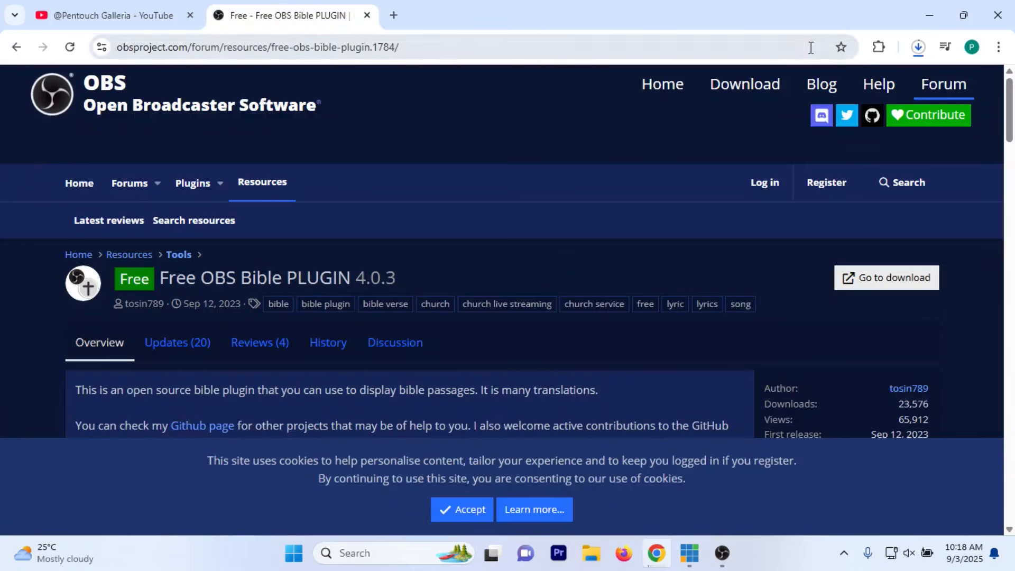
pyautogui.click(918, 47)
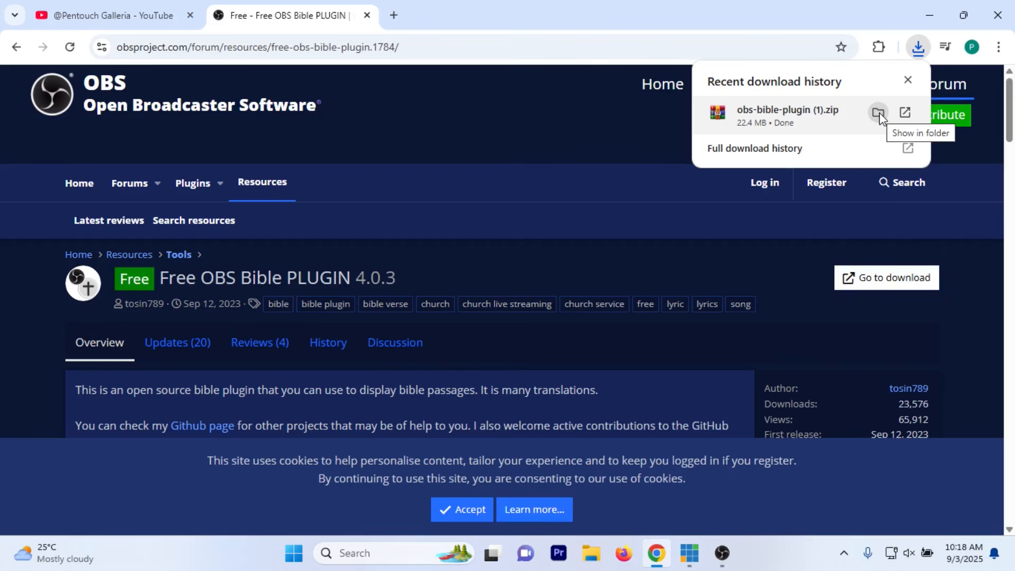
pyautogui.click(877, 111)
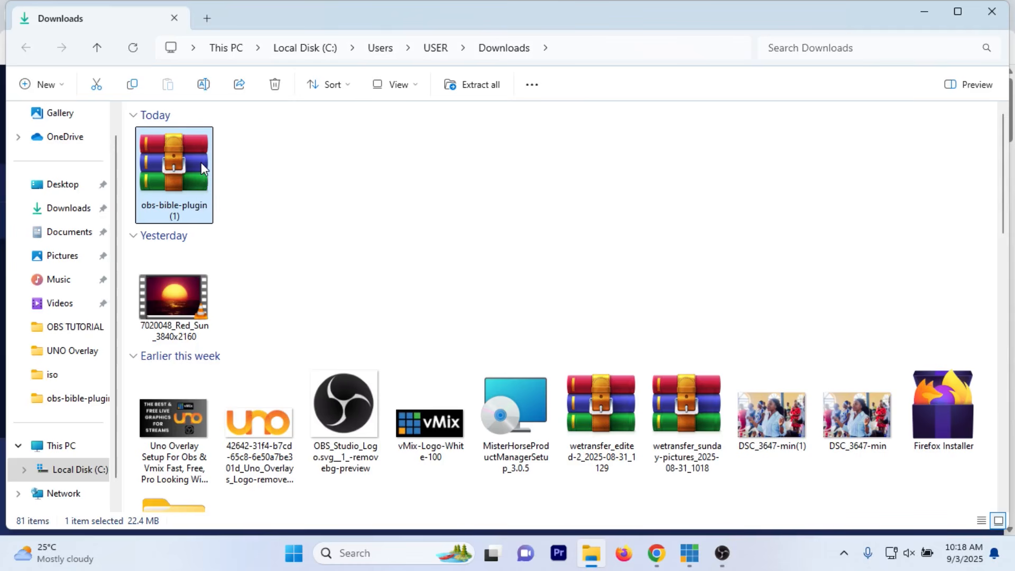
# Step: Extract the obs-bible-plugin (1) archive with WinRAR into its own folder in Downloads
pyautogui.rightClick(201, 163)
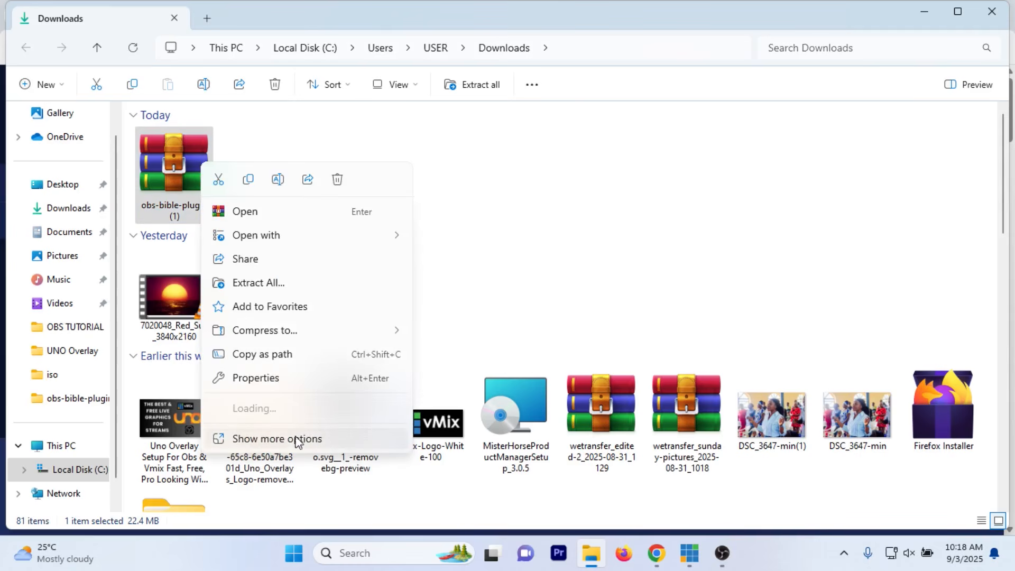
pyautogui.moveTo(374, 407)
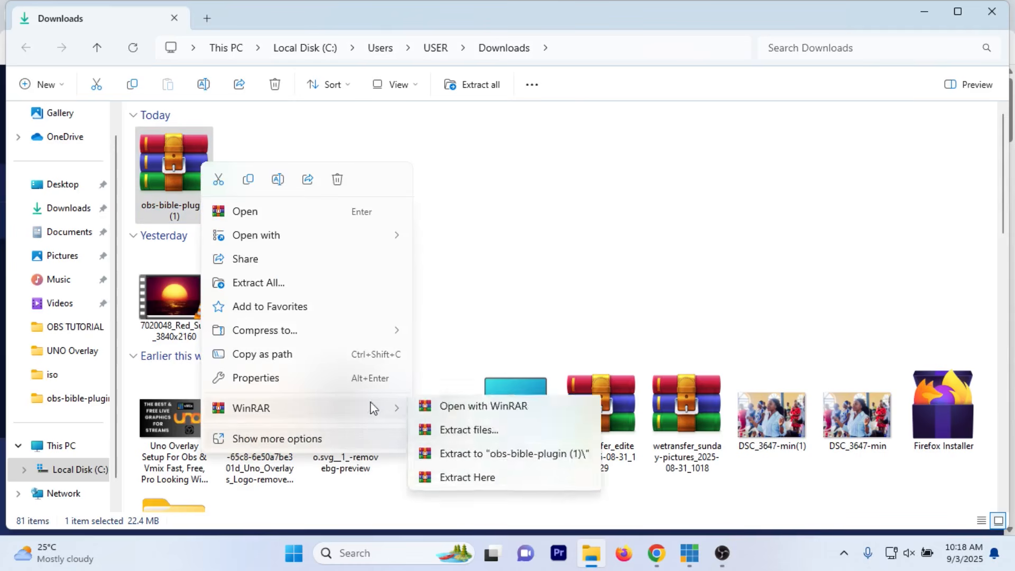
pyautogui.click(492, 458)
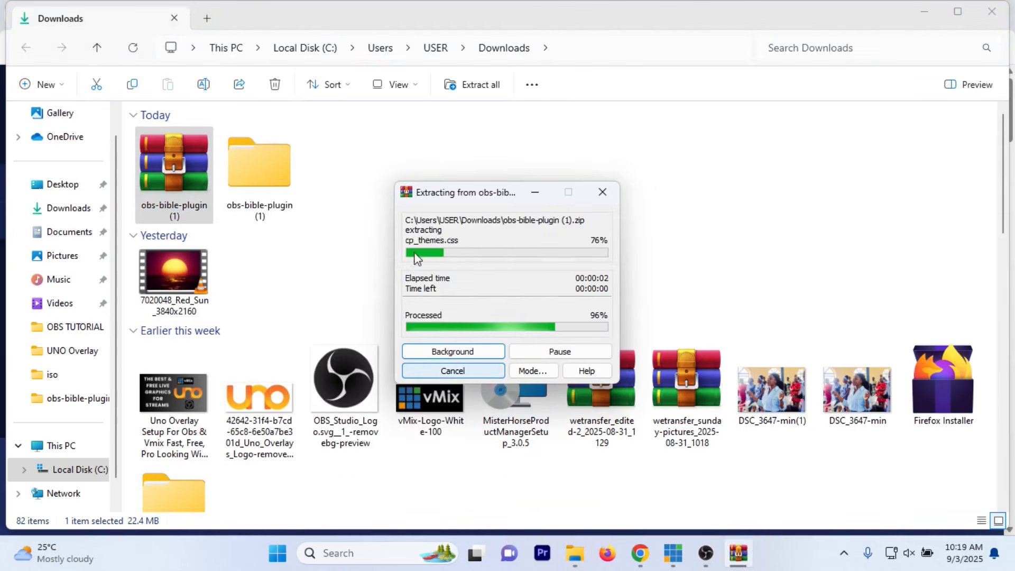
# Step: Copy all files from the inner obs-bible-plugin folder of the extracted obs-bible-plugin (1) folder
pyautogui.click(279, 176)
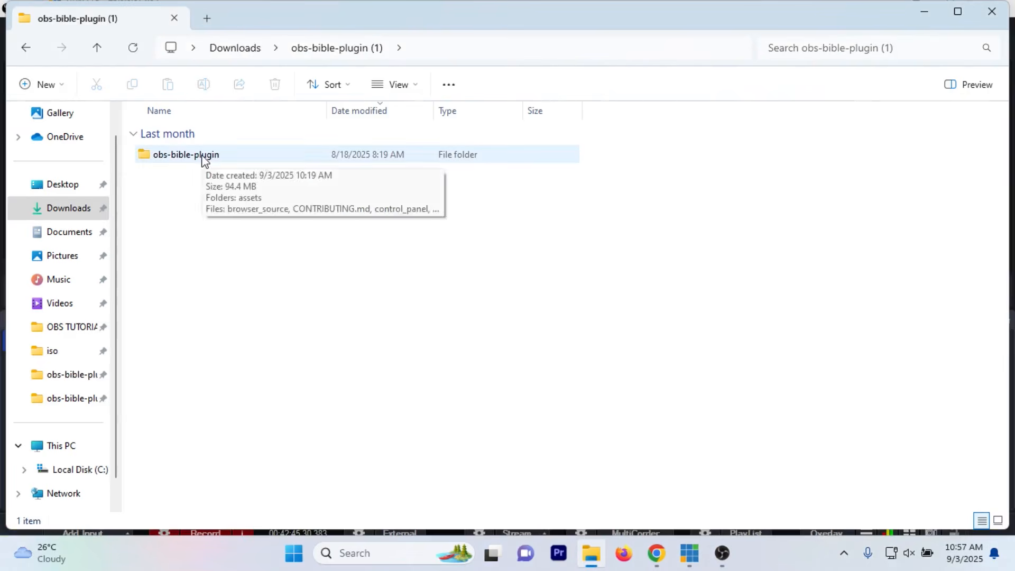
pyautogui.doubleClick(202, 159)
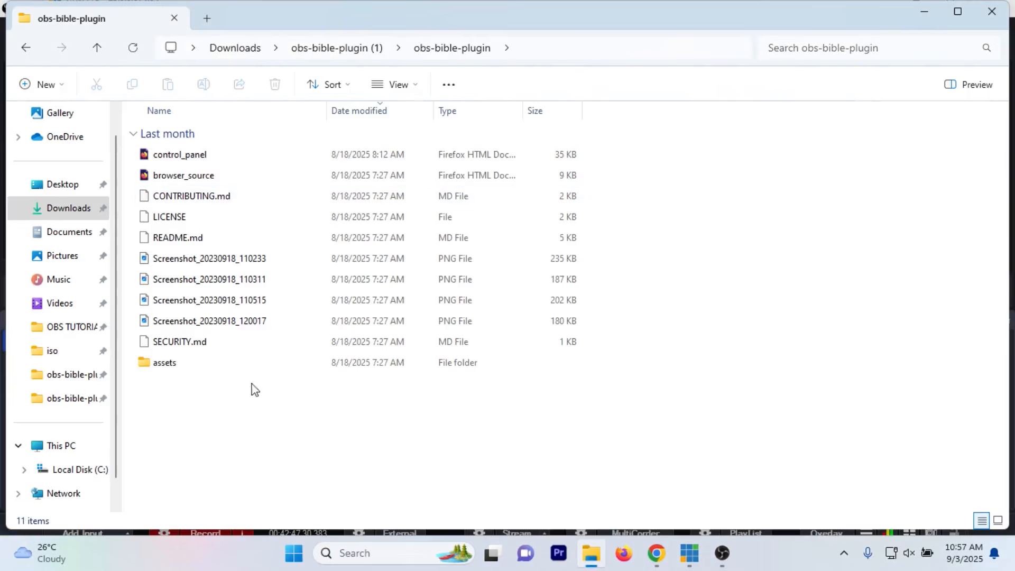
pyautogui.moveTo(295, 443); pyautogui.dragTo(157, 153)
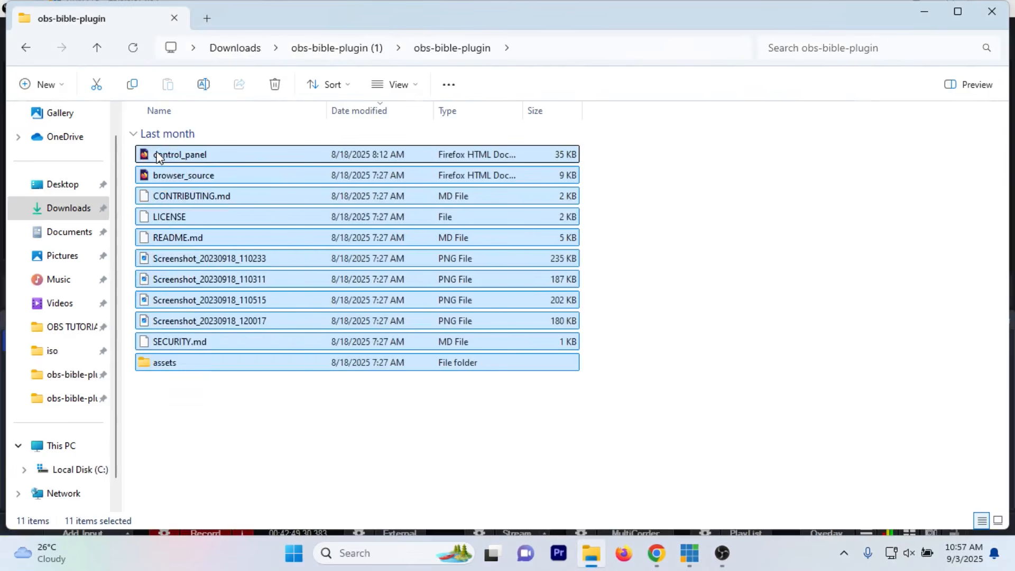
pyautogui.rightClick(157, 155)
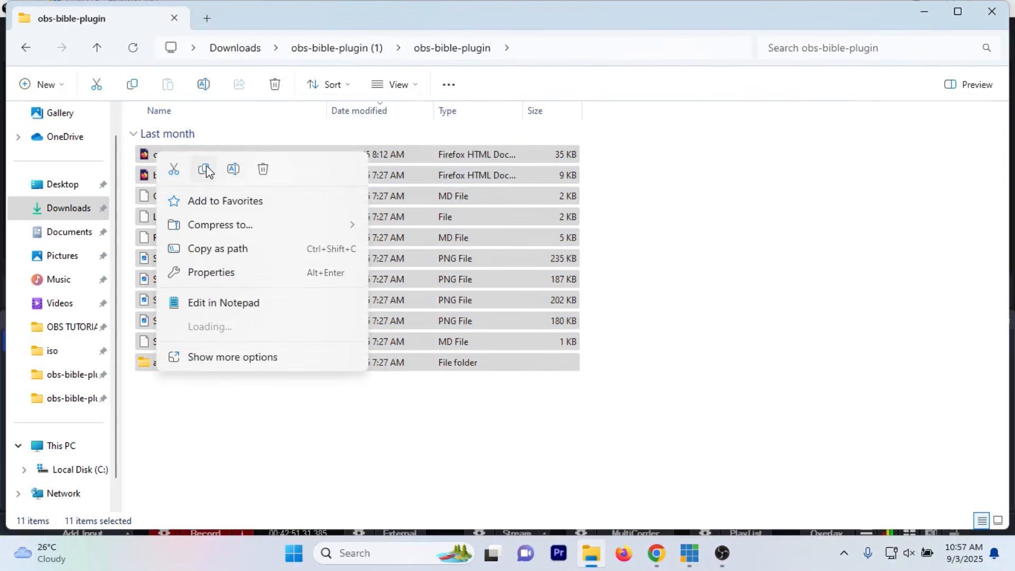
pyautogui.click(206, 169)
# Step: Go to the obs-studio folder in Program Files on Local Disk (C:)
pyautogui.click(63, 448)
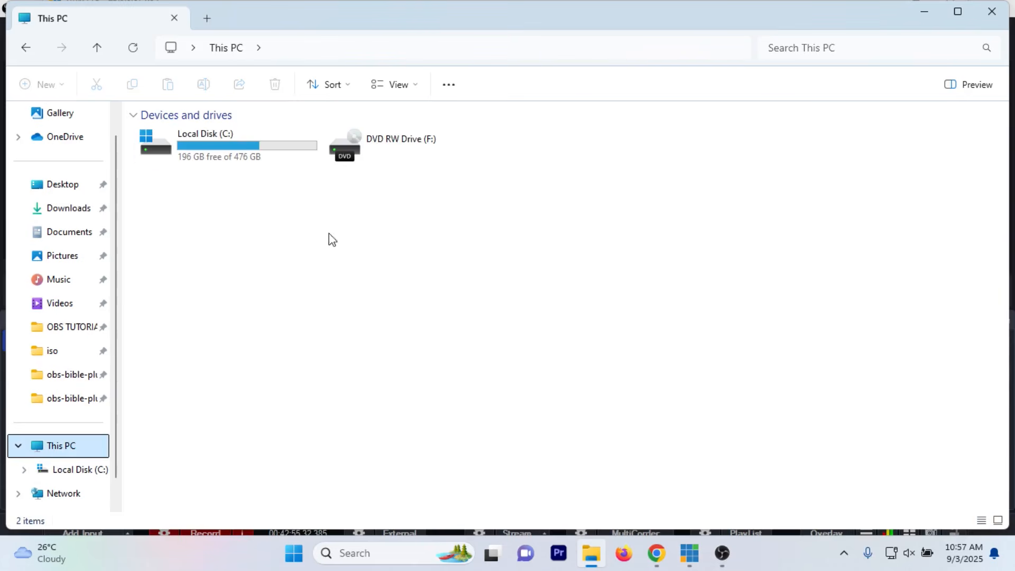
pyautogui.doubleClick(246, 140)
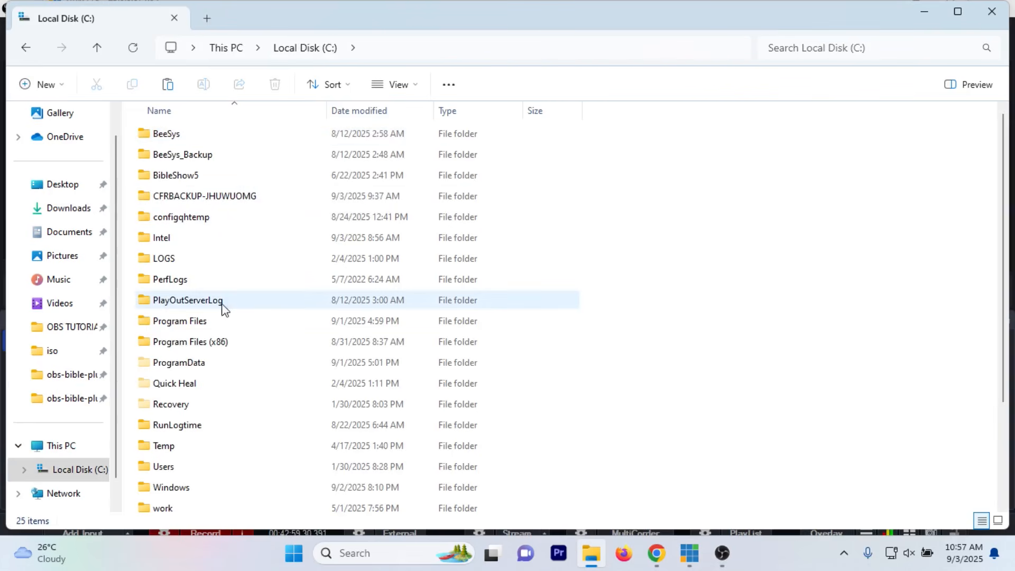
pyautogui.click(212, 323)
pyautogui.doubleClick(212, 324)
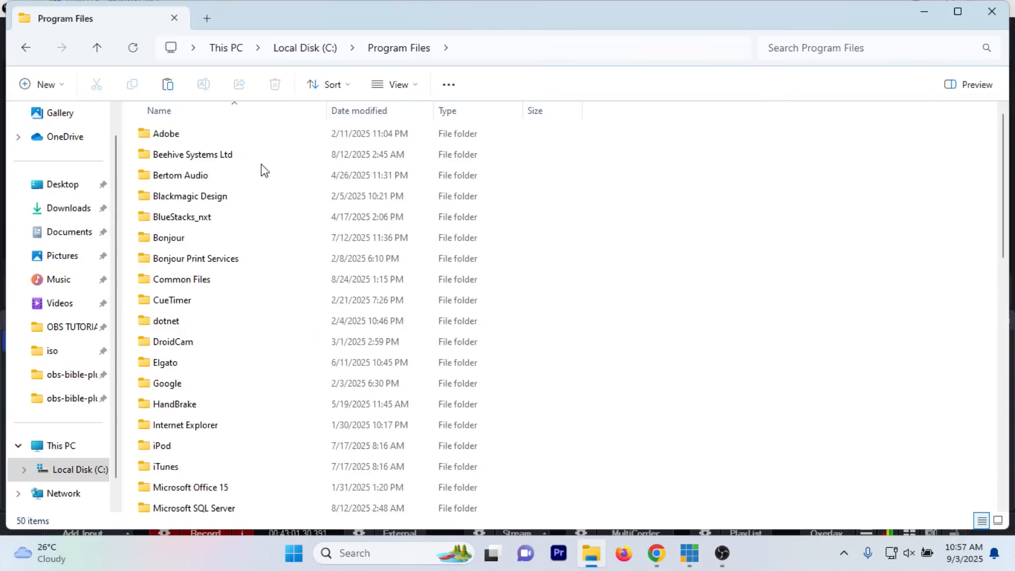
pyautogui.scroll(-3, 279, 370)
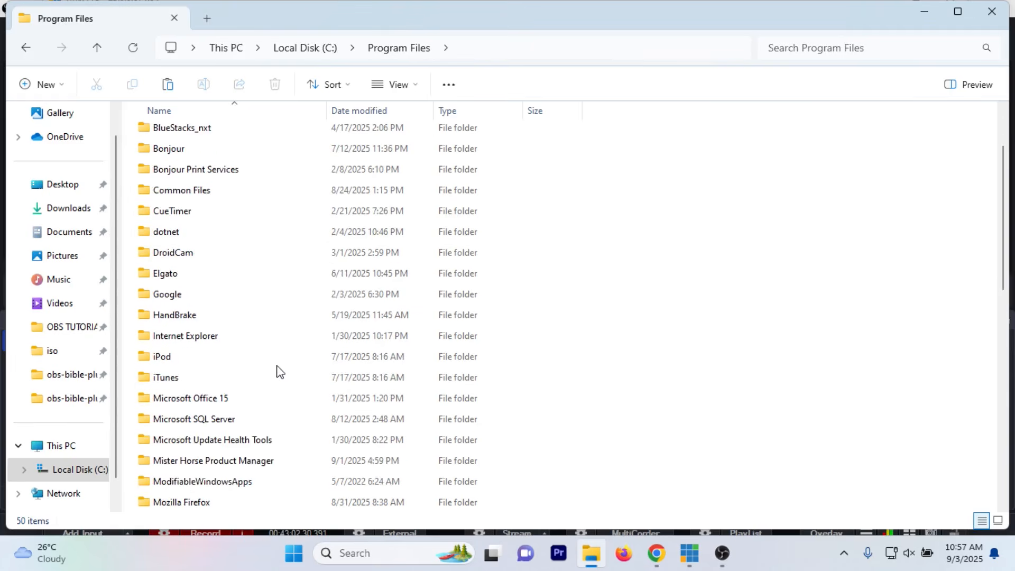
pyautogui.scroll(-2, 278, 370)
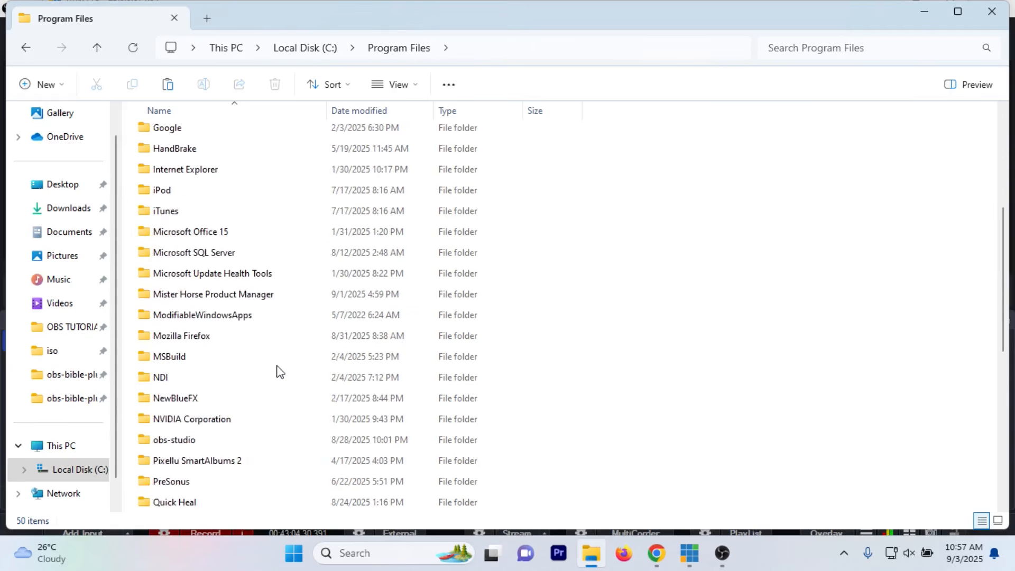
pyautogui.scroll(-1, 211, 465)
pyautogui.scroll(-1, 221, 470)
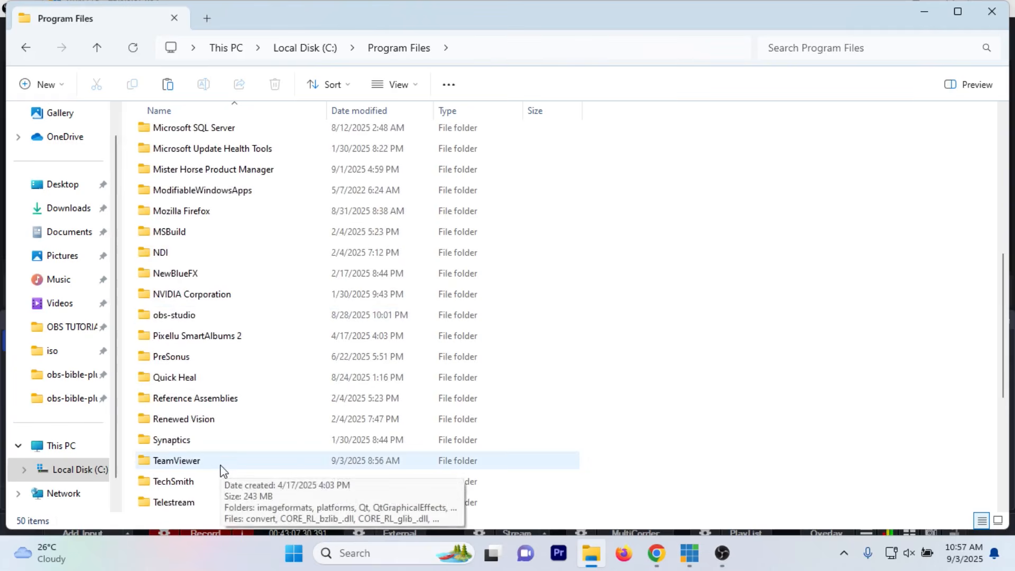
pyautogui.scroll(2, 222, 315)
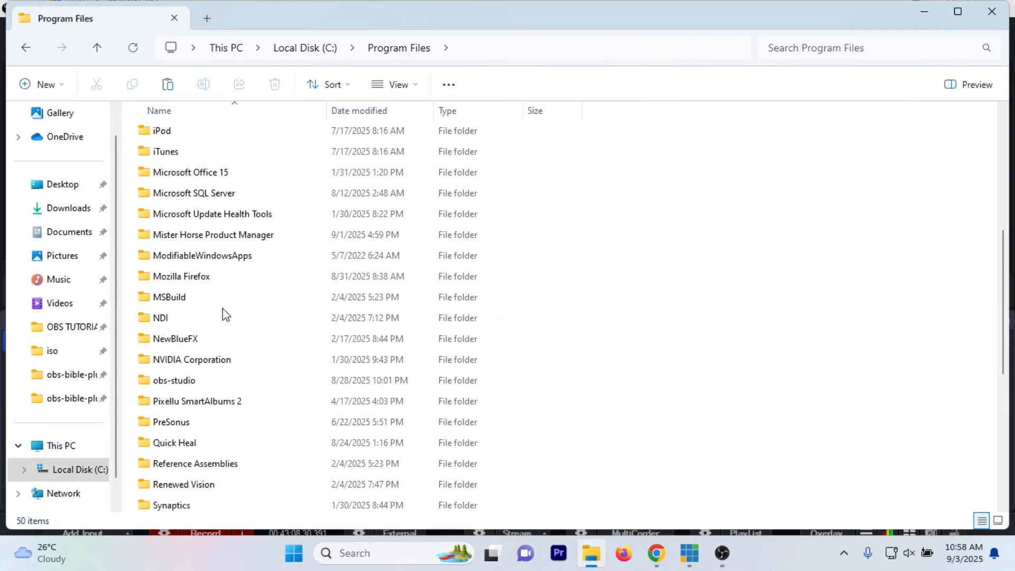
pyautogui.scroll(-1, 254, 260)
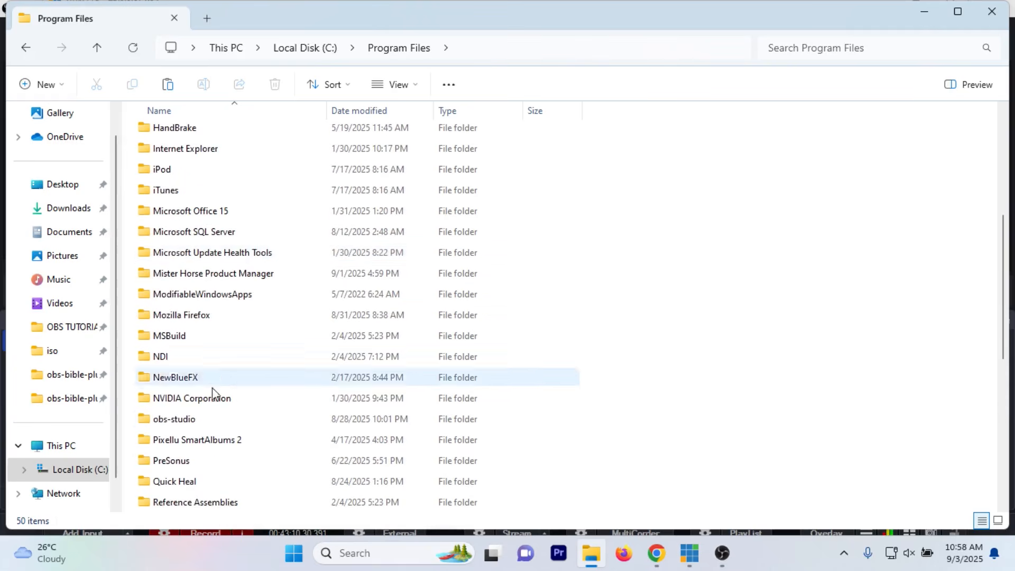
pyautogui.click(209, 420)
pyautogui.doubleClick(212, 421)
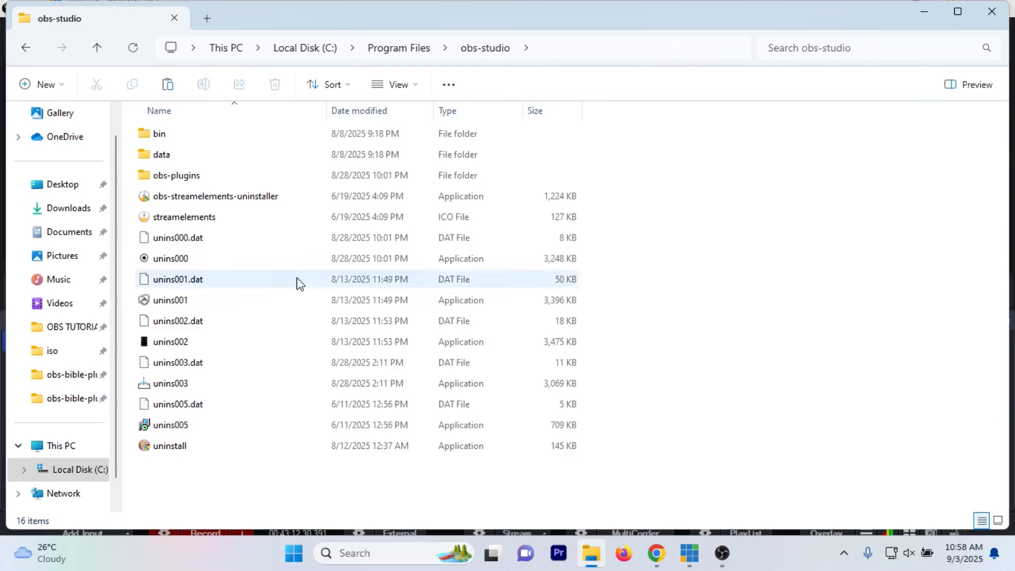
# Step: Paste the copied plugin files into the obs-bible-plugin folder under obs-plugins\64bit
pyautogui.doubleClick(188, 179)
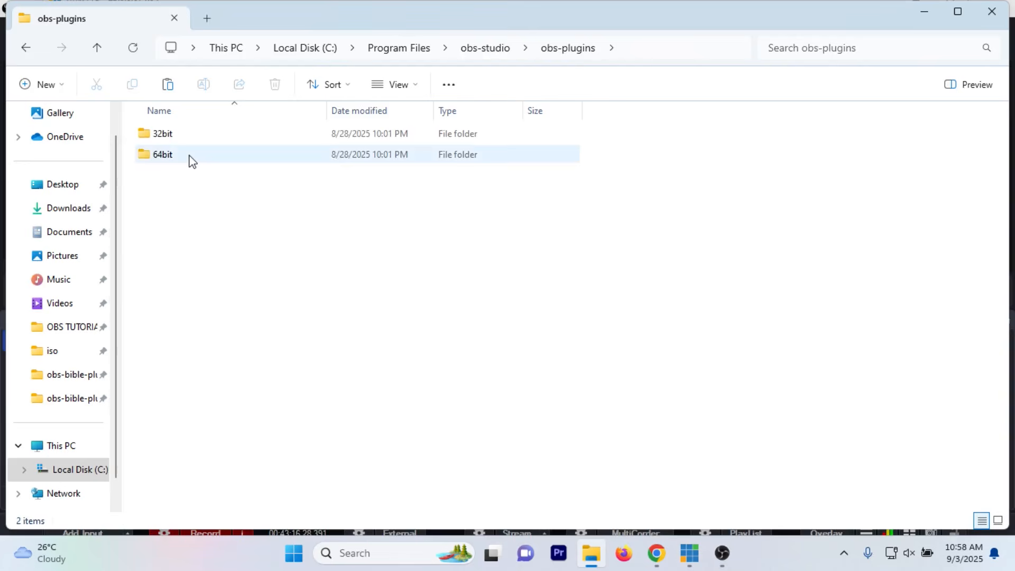
pyautogui.doubleClick(191, 157)
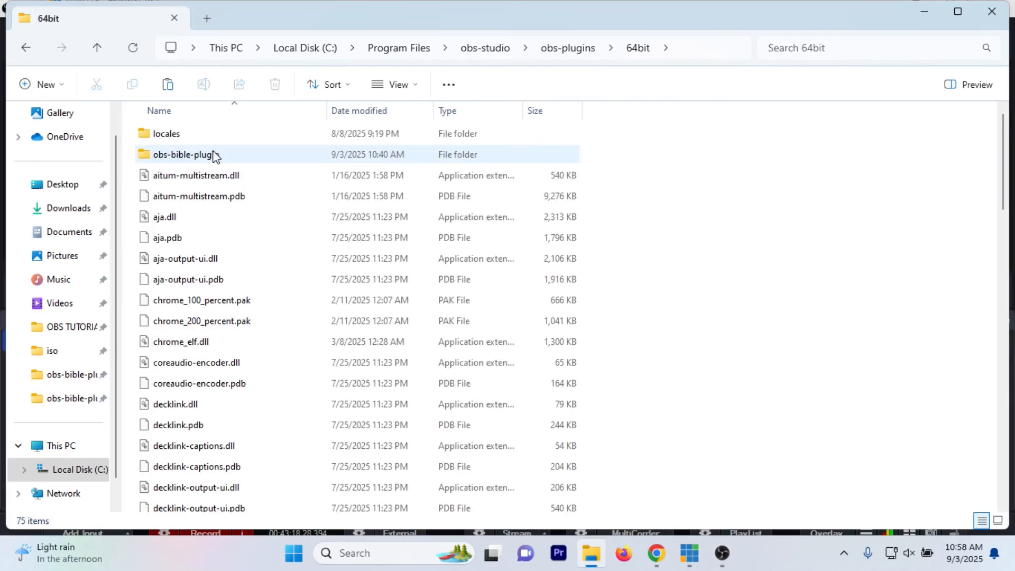
pyautogui.doubleClick(224, 155)
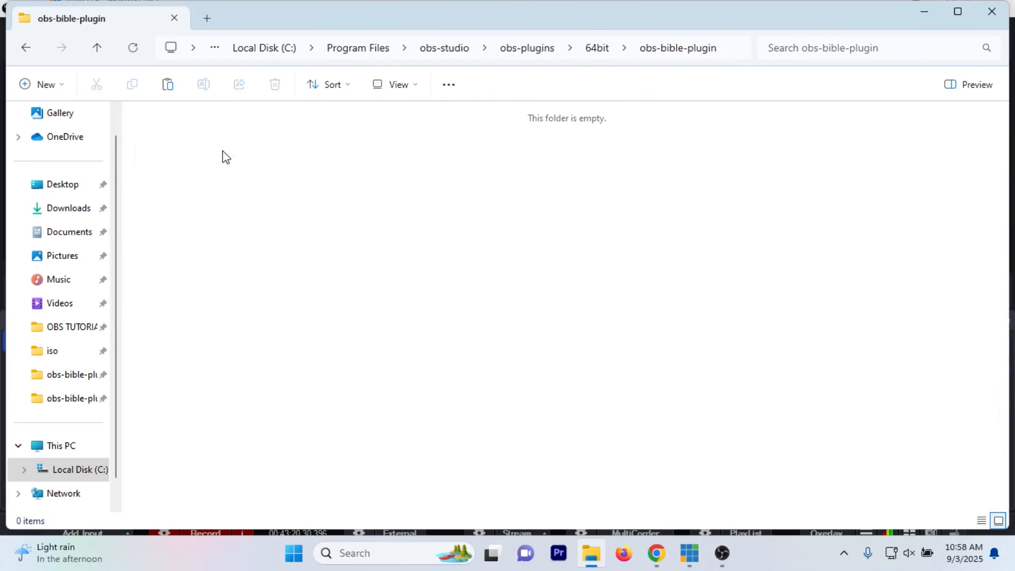
pyautogui.hotkey('ctrl', 'v')
pyautogui.click(449, 202)
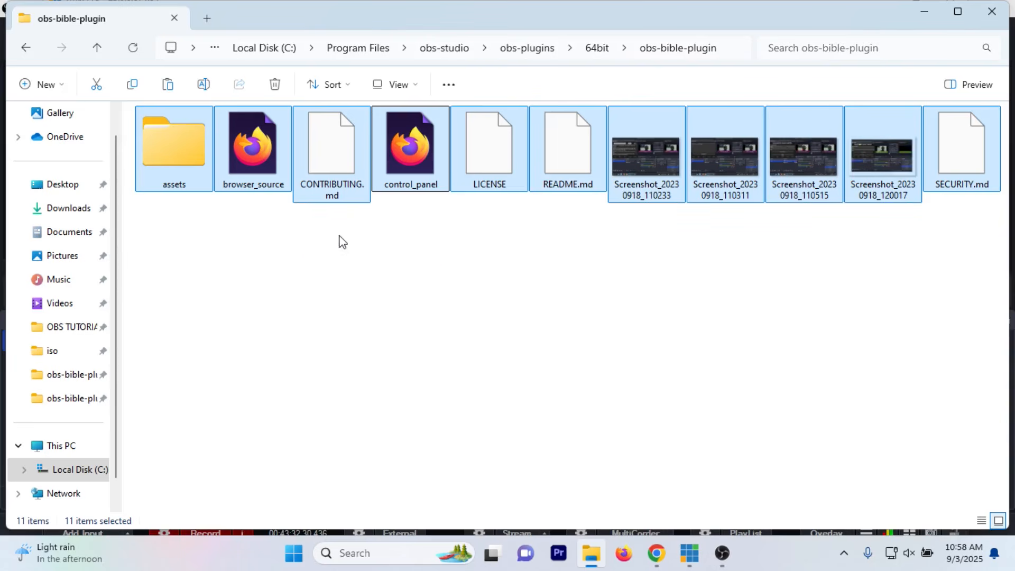
# Step: Deselect the pasted files and open the browser_source HTML file in Firefox
pyautogui.click(306, 249)
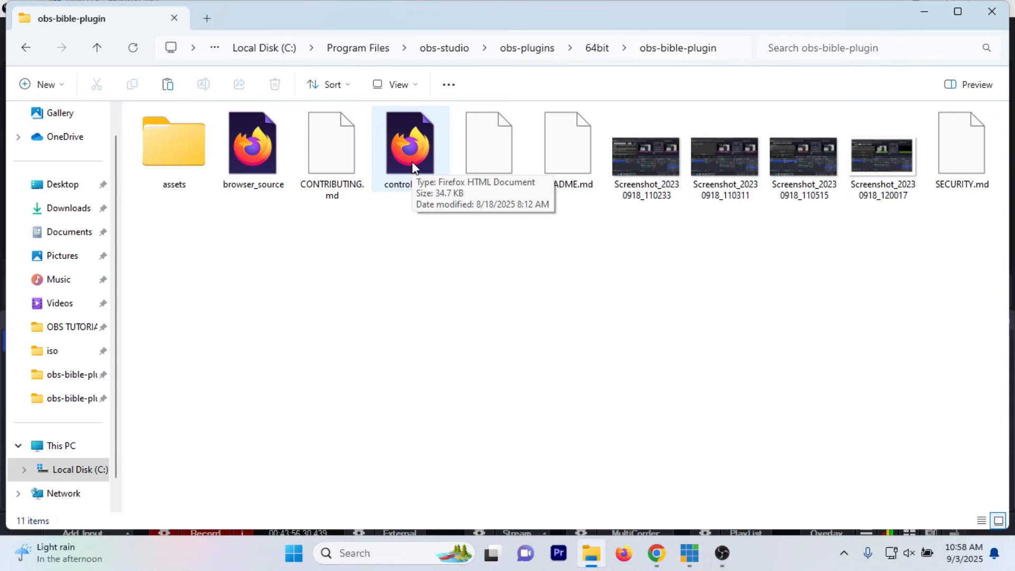
pyautogui.doubleClick(253, 151)
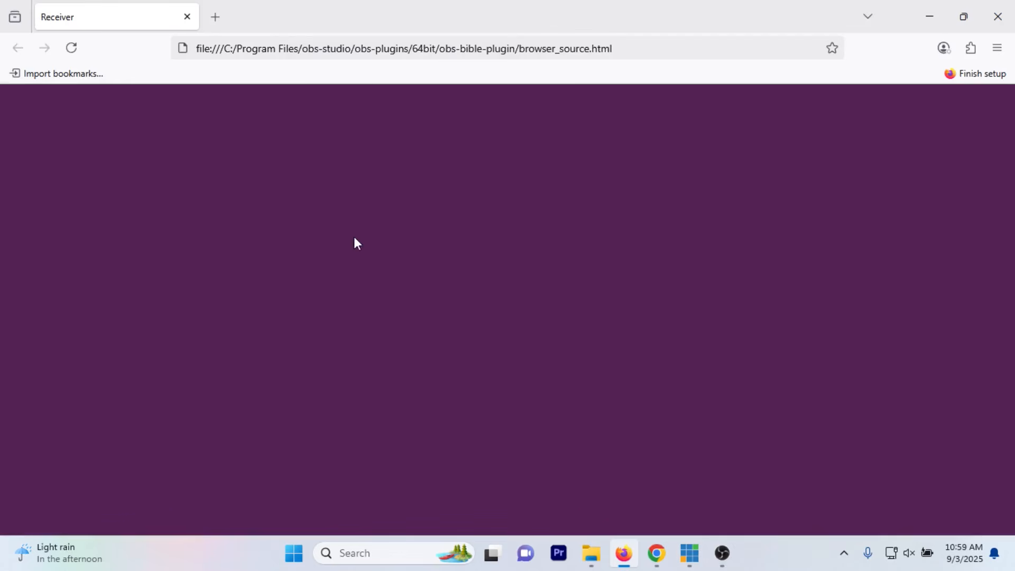
# Step: Copy the file address of browser_source.html from Firefox and switch to OBS Studio
pyautogui.click(473, 44)
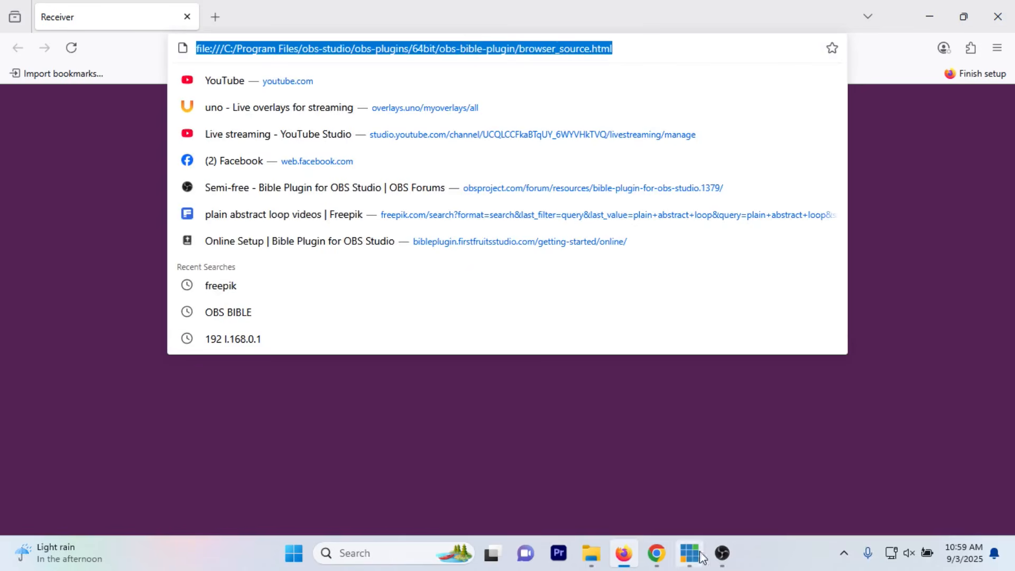
pyautogui.click(723, 554)
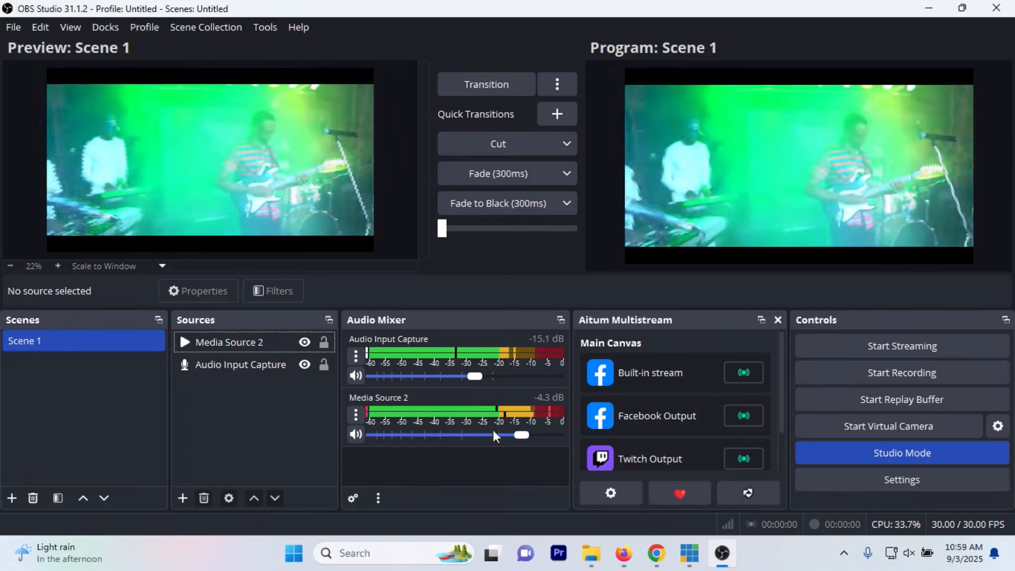
# Step: Add a new Browser source named "Bible Plugin" to Scene 1
pyautogui.click(183, 498)
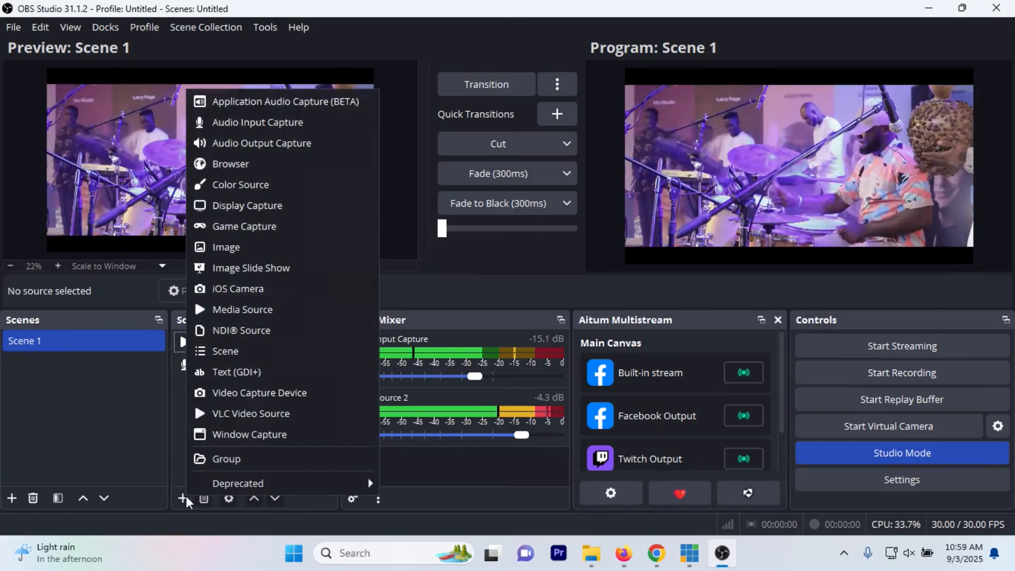
pyautogui.click(176, 443)
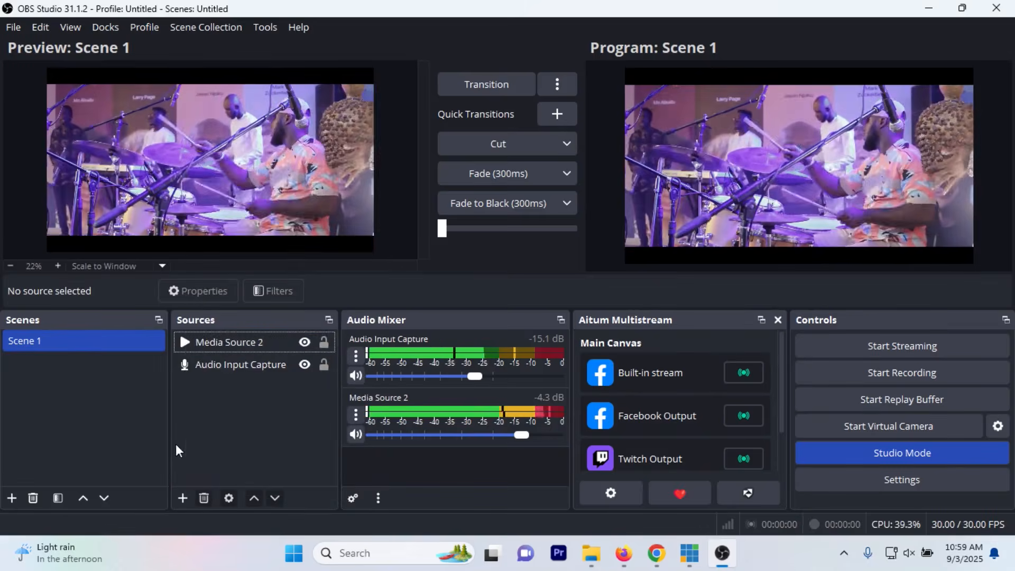
pyautogui.click(201, 342)
pyautogui.click(184, 498)
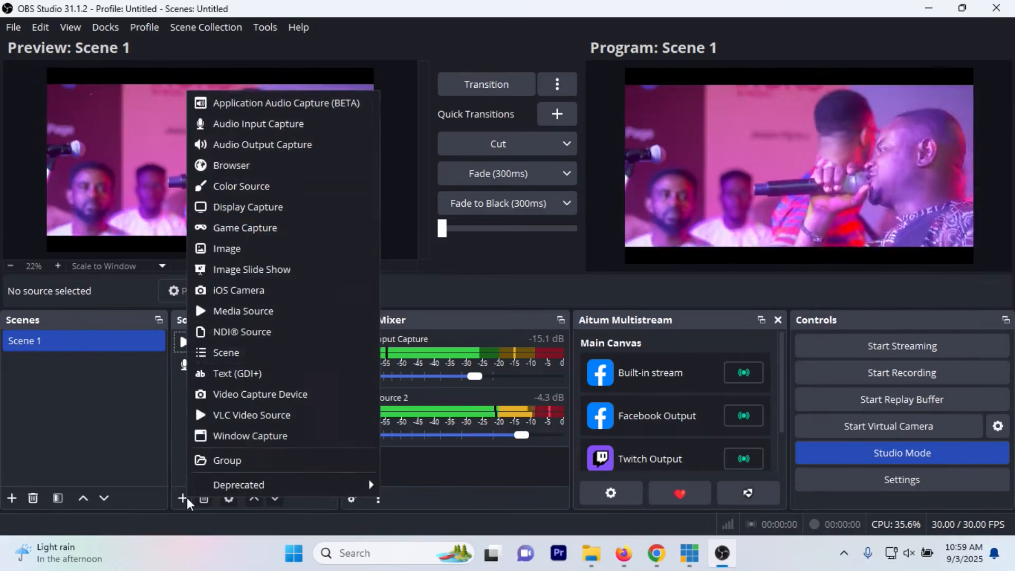
pyautogui.click(251, 166)
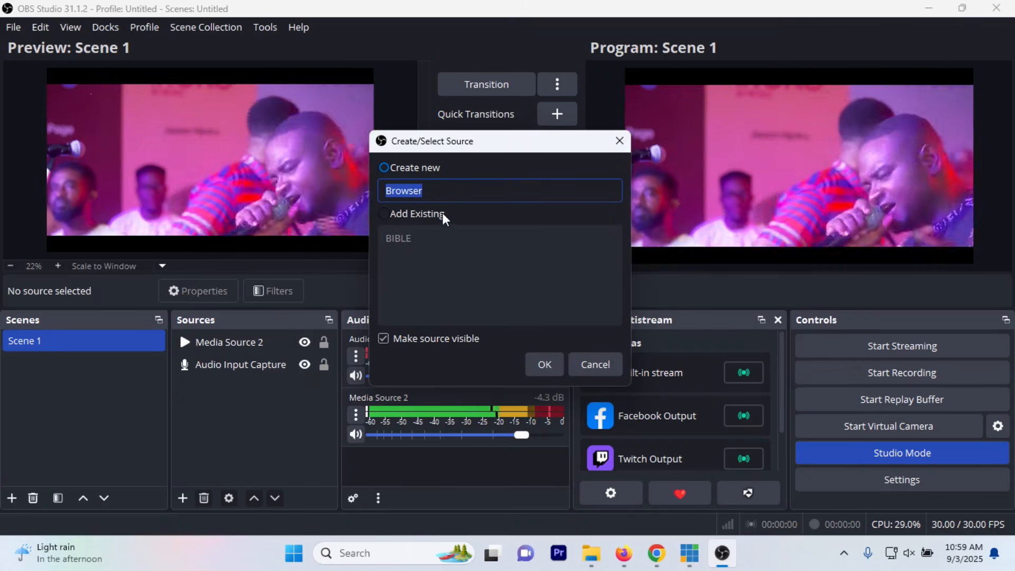
pyautogui.write('BIB')
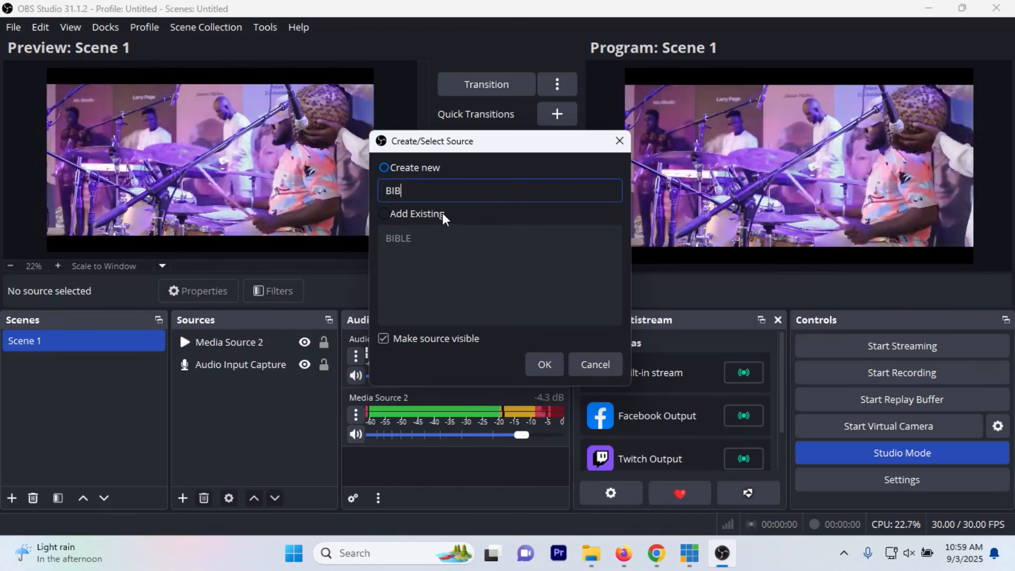
pyautogui.write('LE PLUGIN')
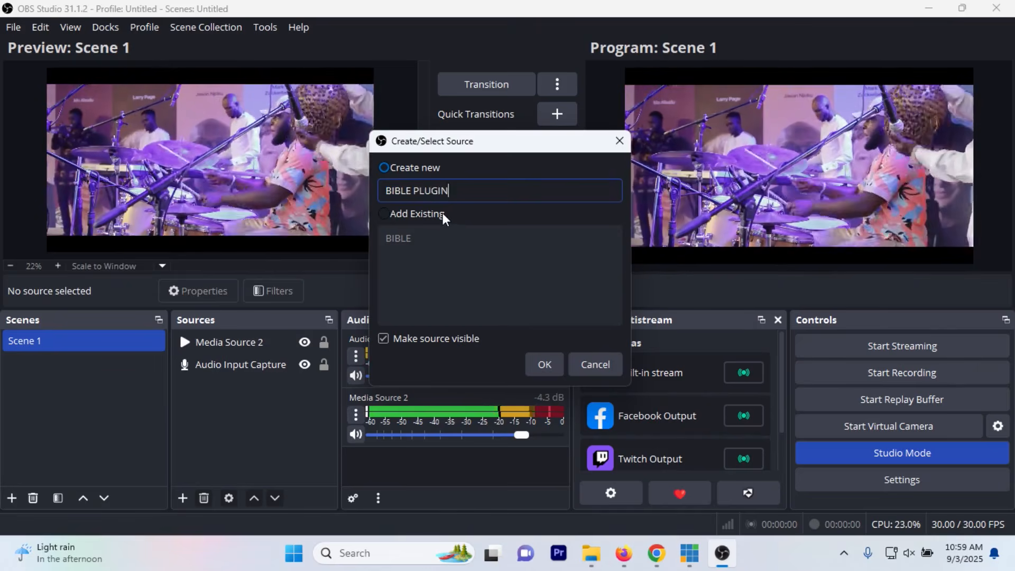
pyautogui.press('BackSpace')
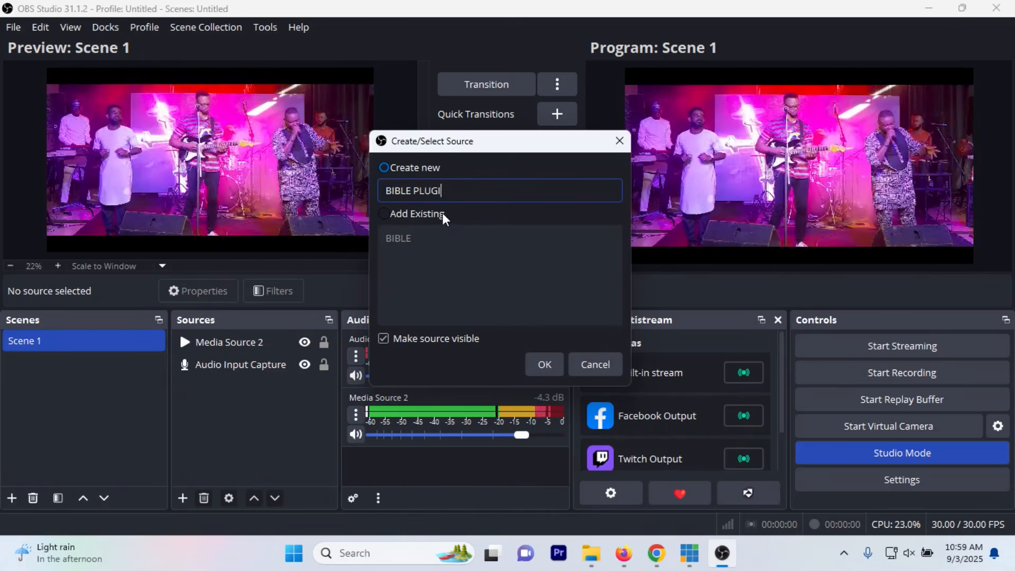
pyautogui.press('BackSpace')
pyautogui.press('BackSpace')
pyautogui.press('BackSpace')
pyautogui.press('BackSpace')
pyautogui.press('BackSpace')
pyautogui.press('BackSpace')
pyautogui.press('BackSpace')
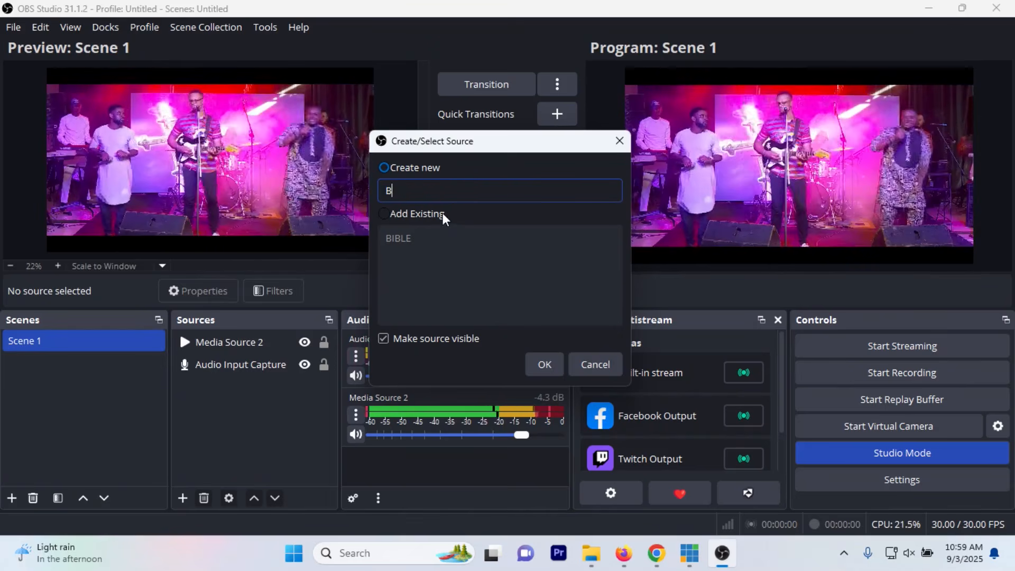
pyautogui.write('ible ')
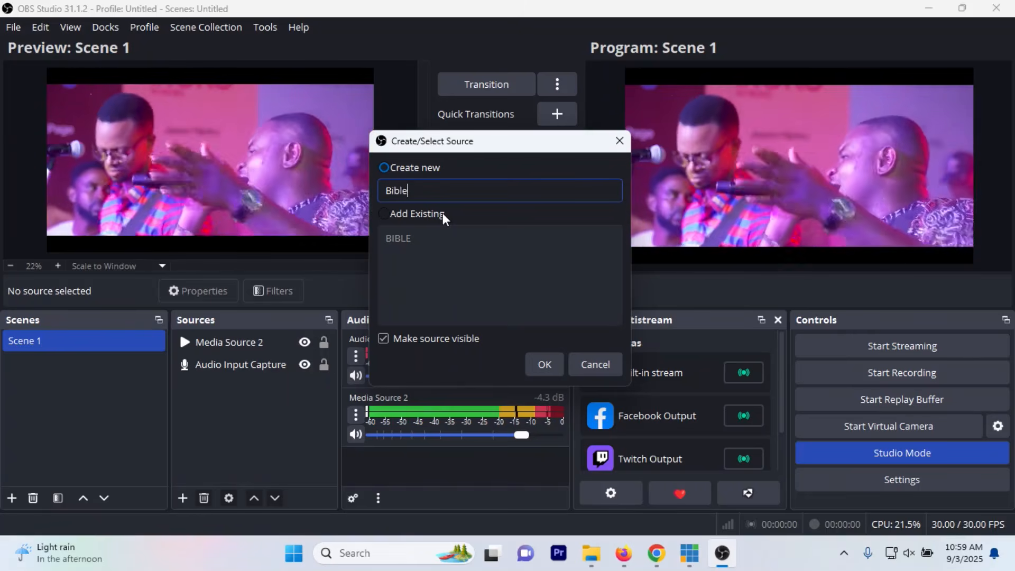
pyautogui.write('Plugin')
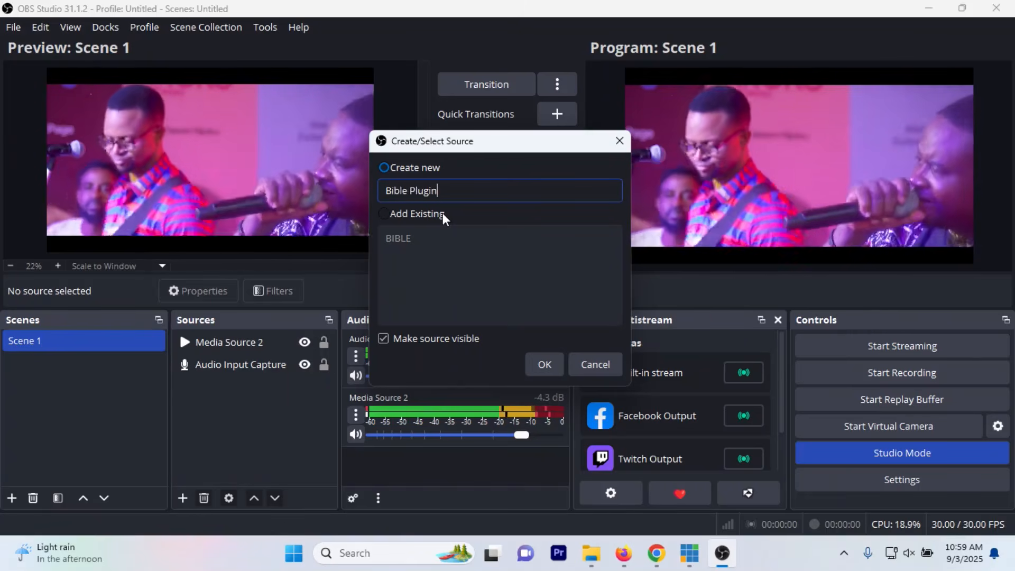
pyautogui.click(544, 364)
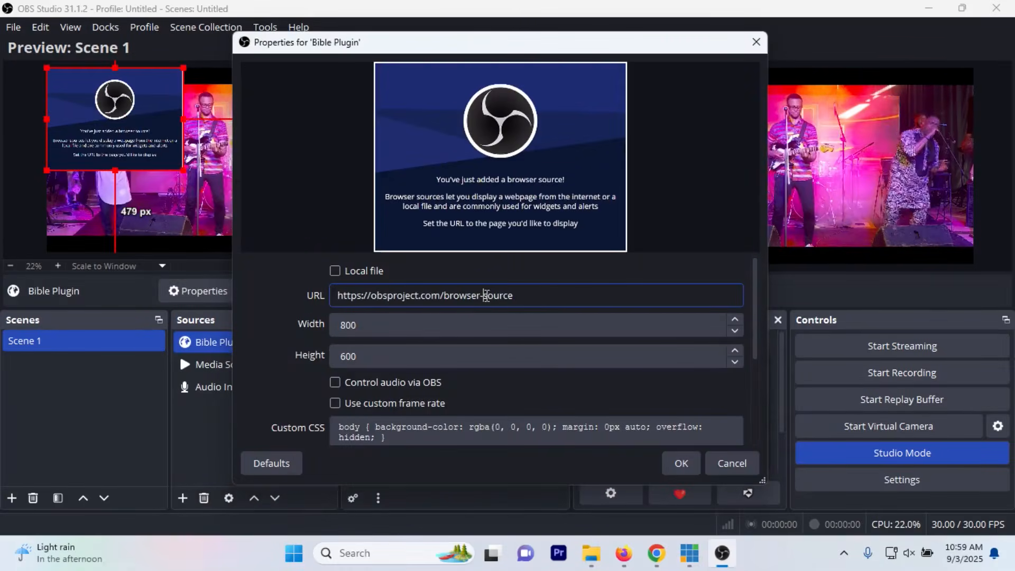
# Step: Set the Bible Plugin source's URL to the copied browser_source.html address, with width 1920 and height 1080
pyautogui.tripleClick(487, 295)
pyautogui.write('file:///C:/Program%20Files/obs-studio/obs-plugins/64bit/obs-bible-plugin/browser_source.html')
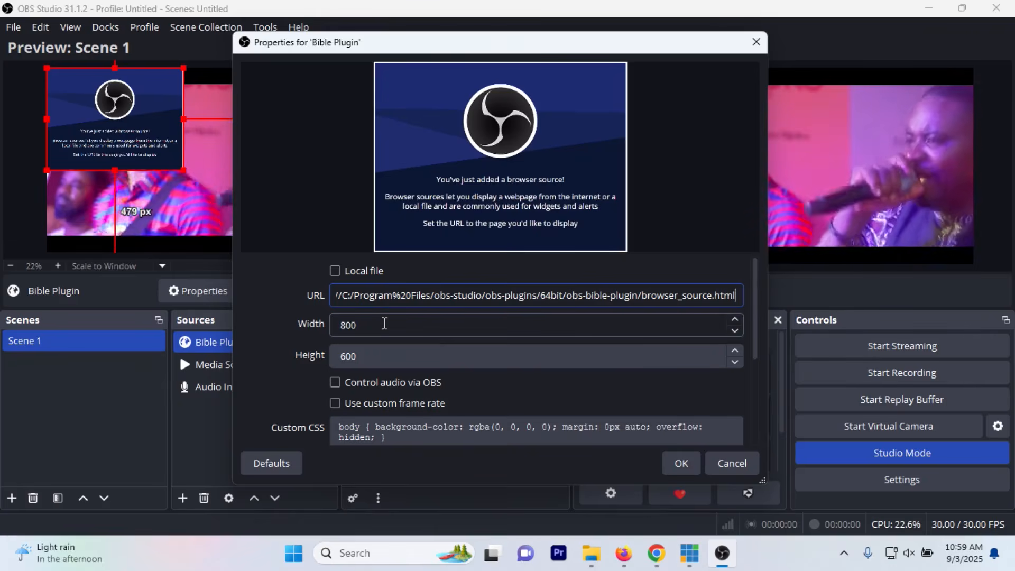
pyautogui.moveTo(359, 327); pyautogui.dragTo(309, 332)
pyautogui.write('1')
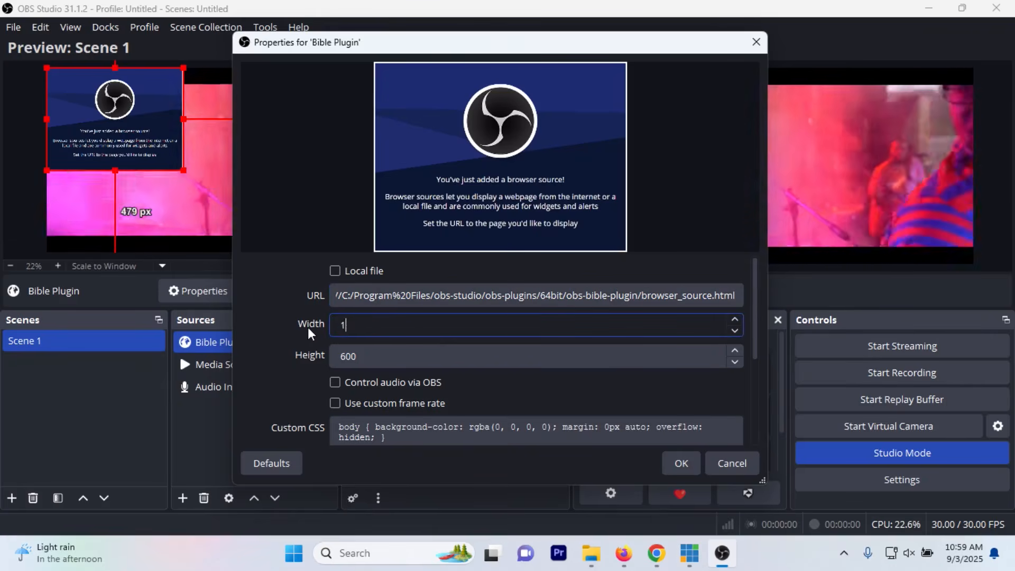
pyautogui.write('920')
pyautogui.press('Tab')
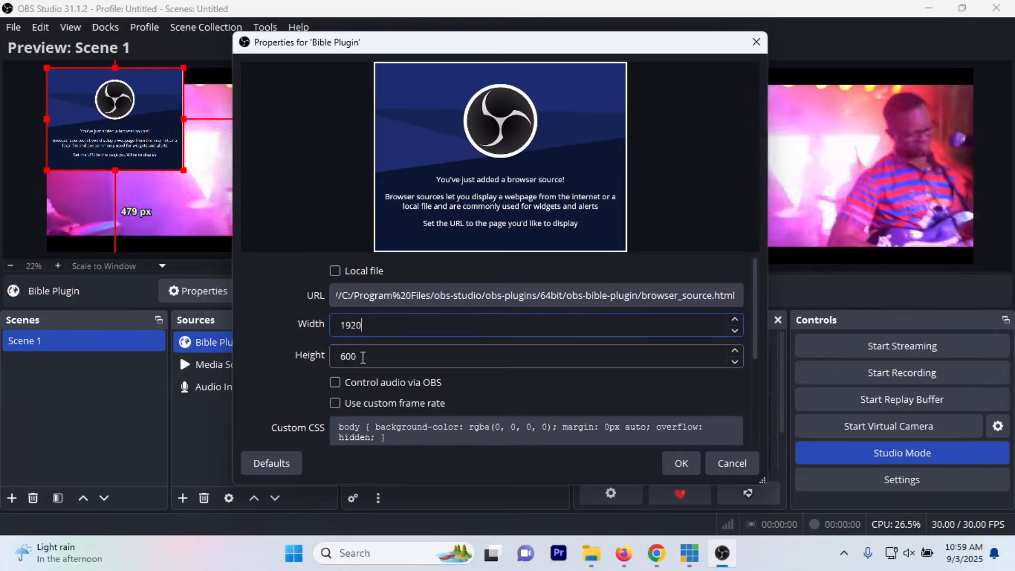
pyautogui.write('1080')
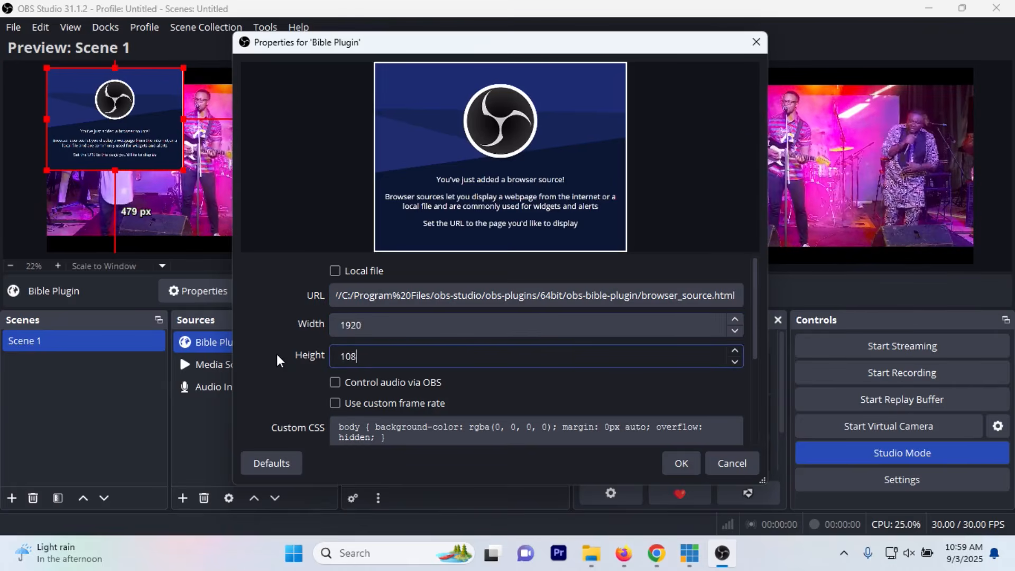
pyautogui.click(679, 461)
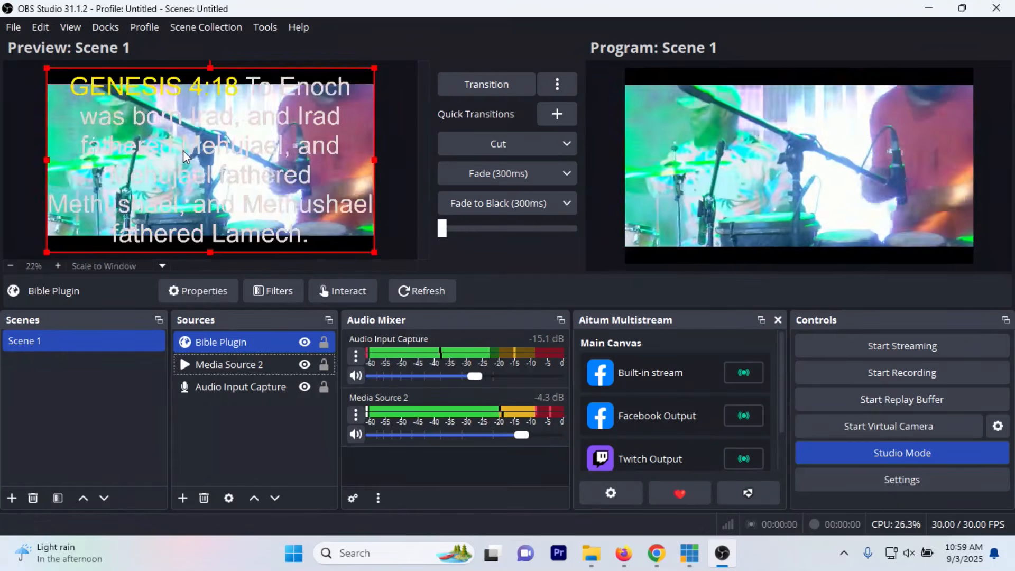
# Step: Open control_panel from the obs-bible-plugin folder in Firefox, copy its file address and return to OBS Studio
pyautogui.click(591, 553)
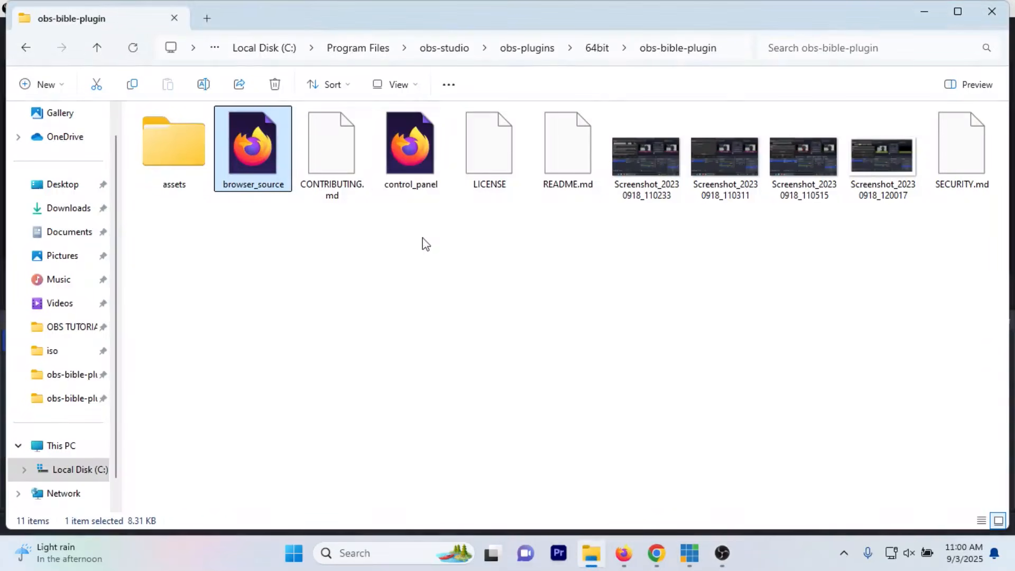
pyautogui.doubleClick(410, 157)
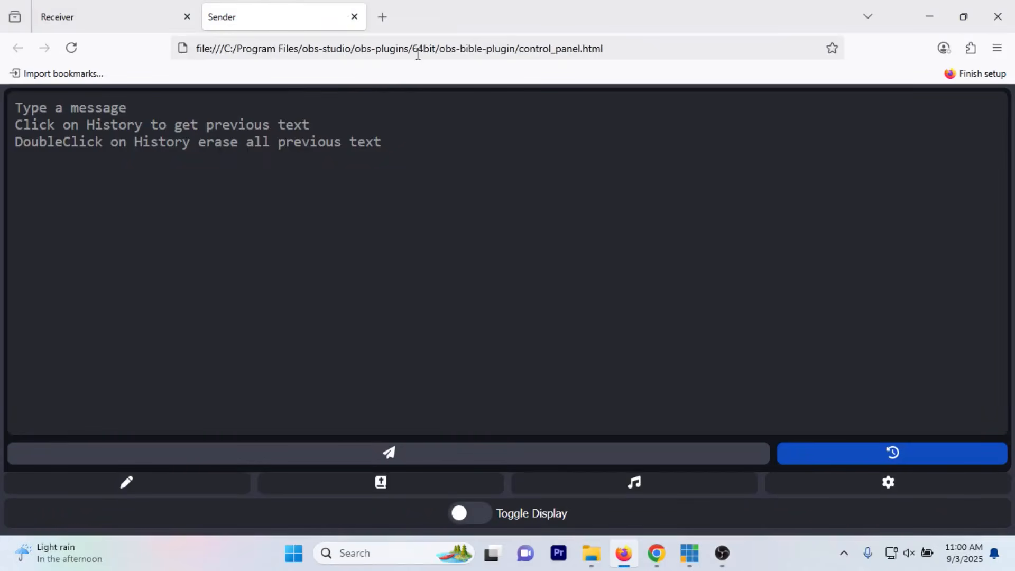
pyautogui.click(230, 48)
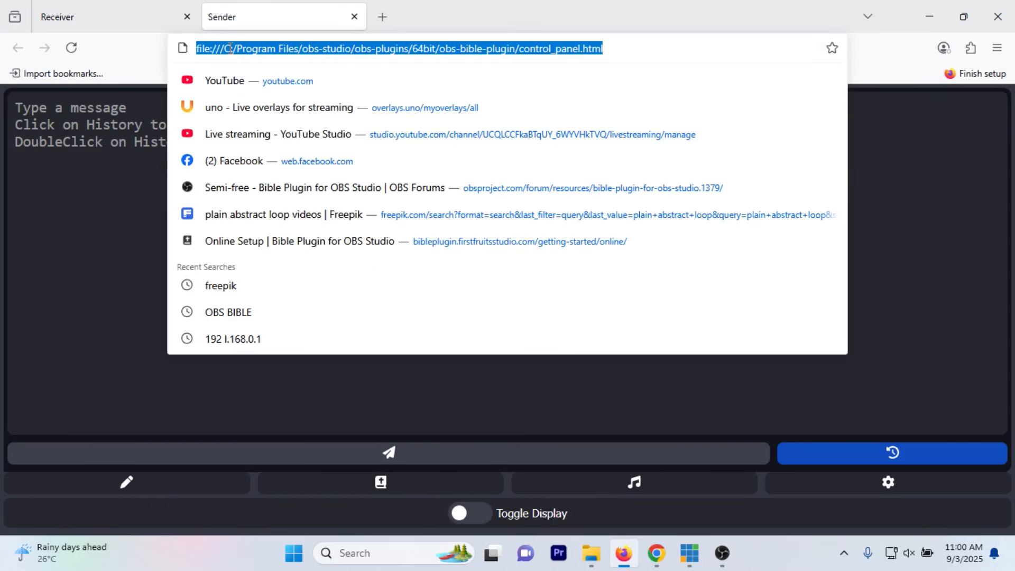
pyautogui.click(722, 553)
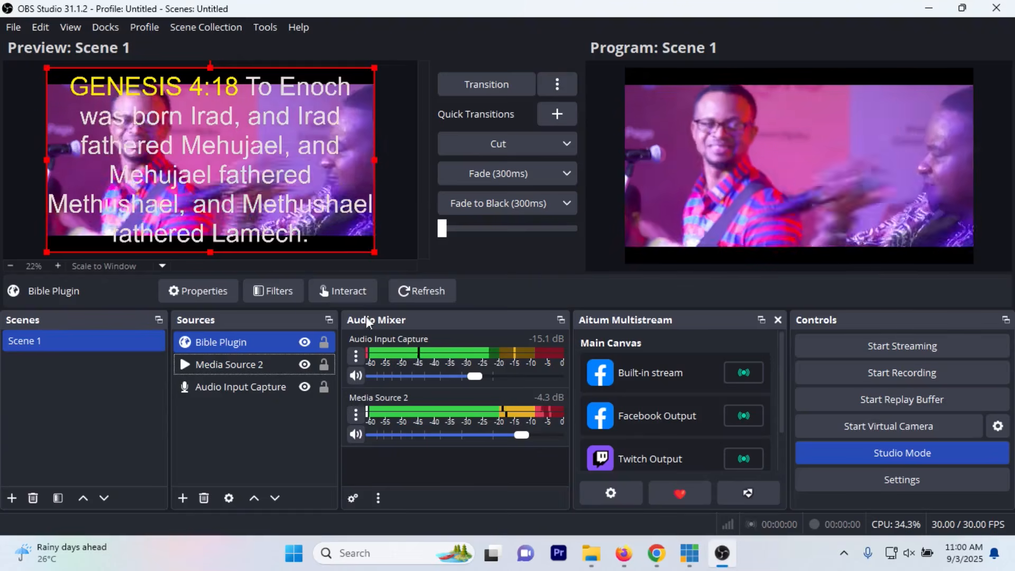
# Step: Add a custom browser dock named "Bible Plugin" using the copied control_panel.html address as its URL
pyautogui.click(101, 30)
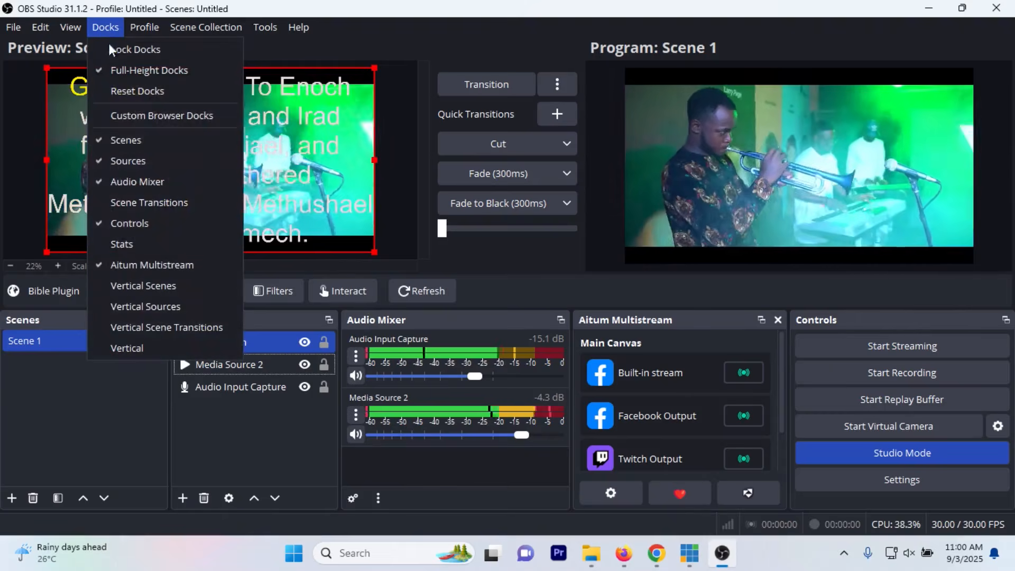
pyautogui.click(163, 115)
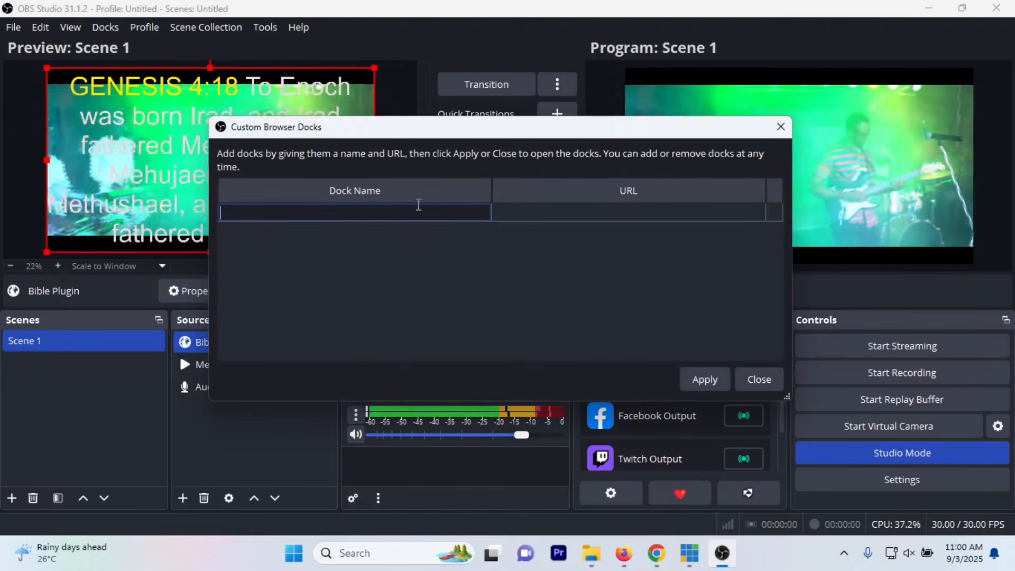
pyautogui.write('B')
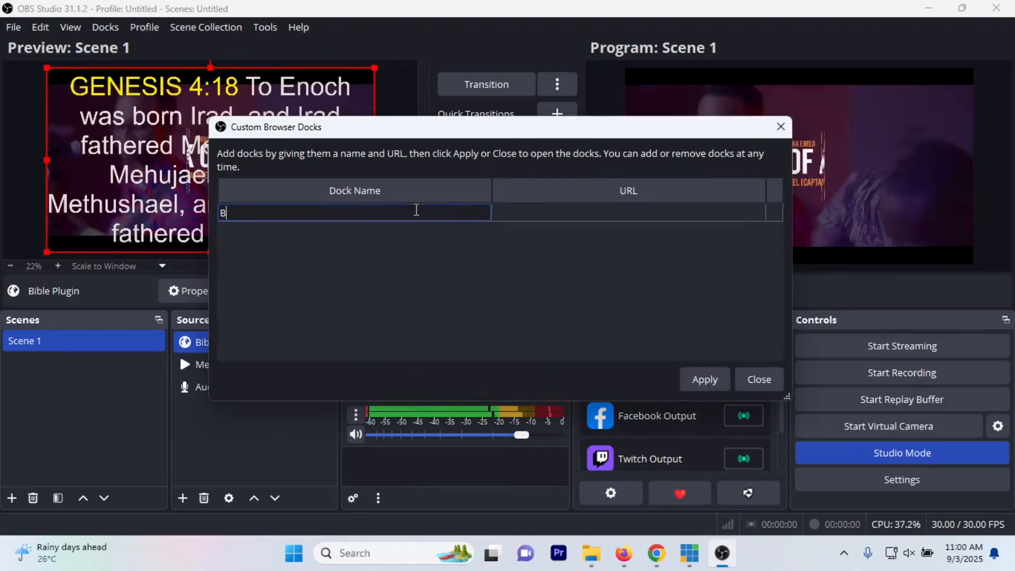
pyautogui.write('ible ')
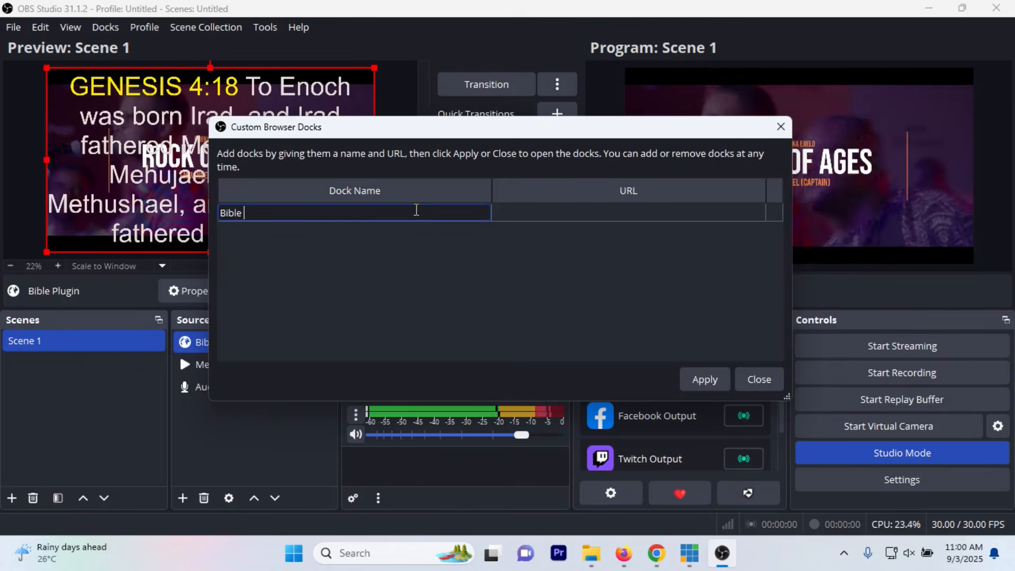
pyautogui.write('Plugin')
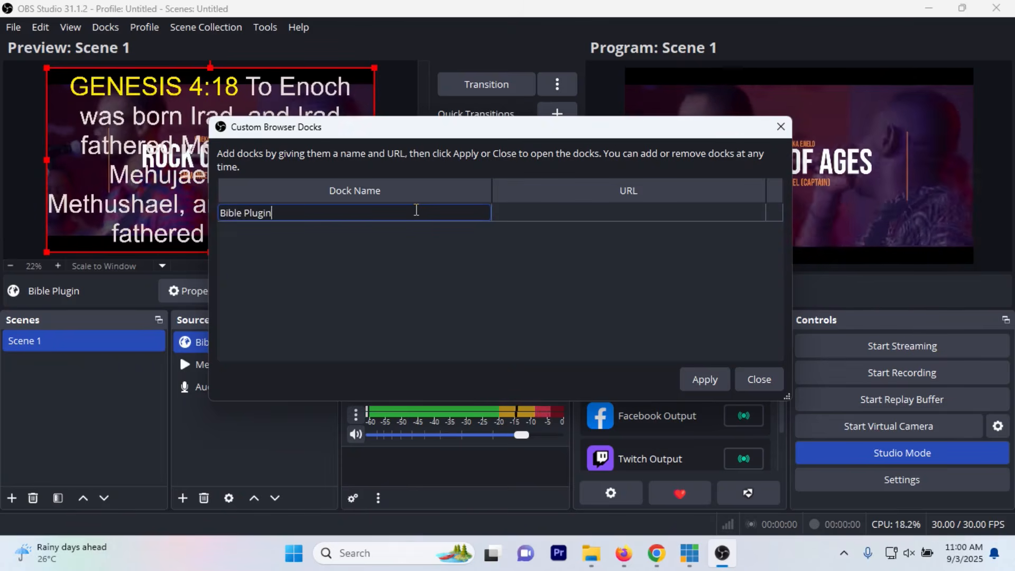
pyautogui.click(549, 211)
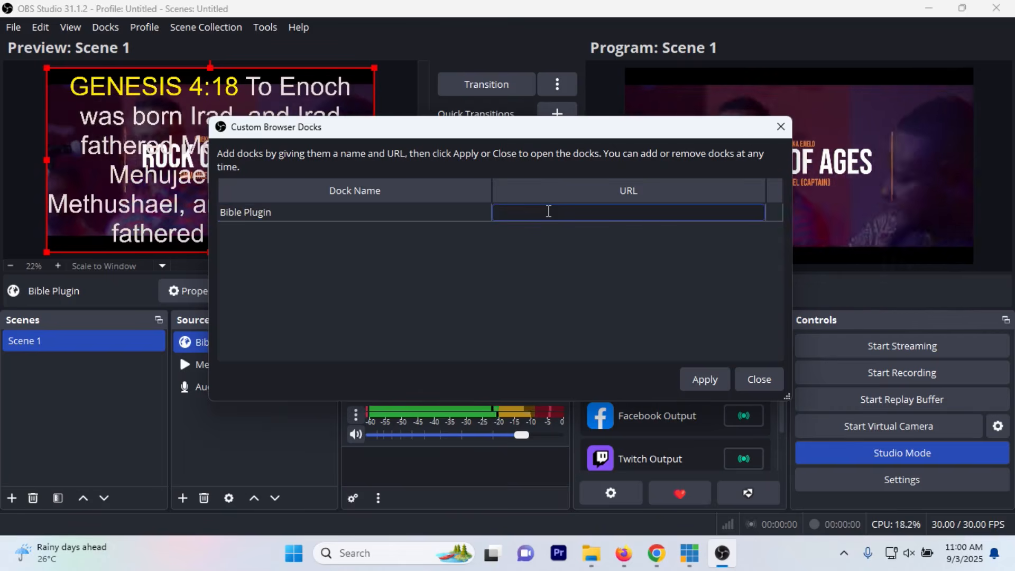
pyautogui.hotkey('ctrl', 'v')
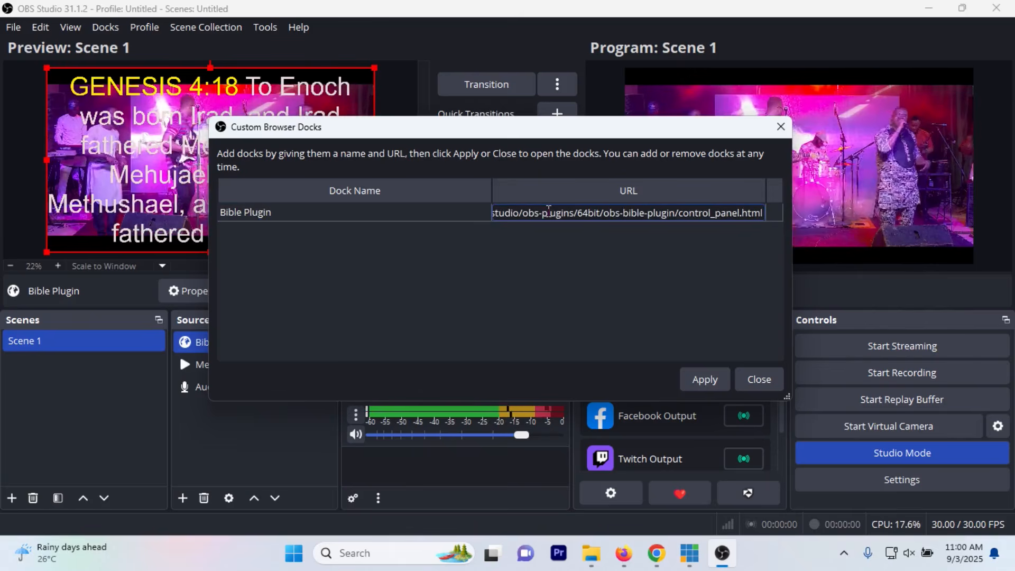
pyautogui.click(711, 382)
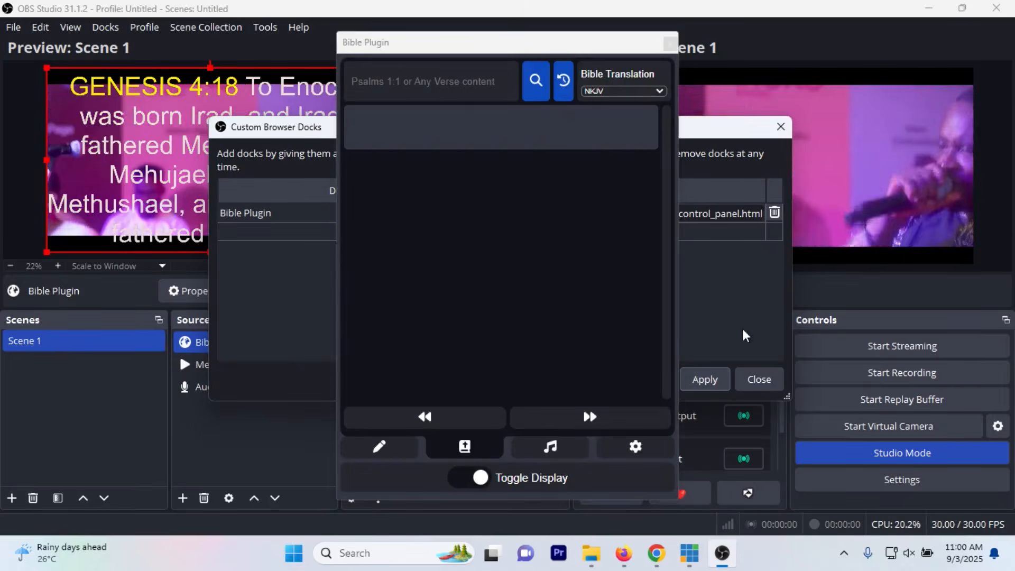
pyautogui.click(781, 127)
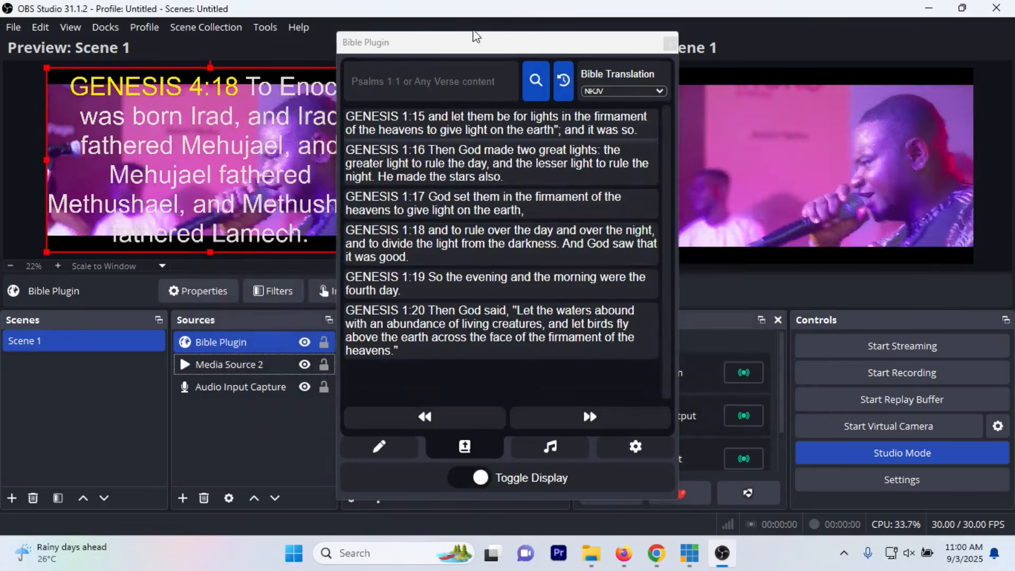
# Step: Dock the floating Bible Plugin panel along the main window's left edge and display Genesis 1:16, 1:17 and 1:18 in turn
pyautogui.moveTo(479, 42); pyautogui.dragTo(35, 99)
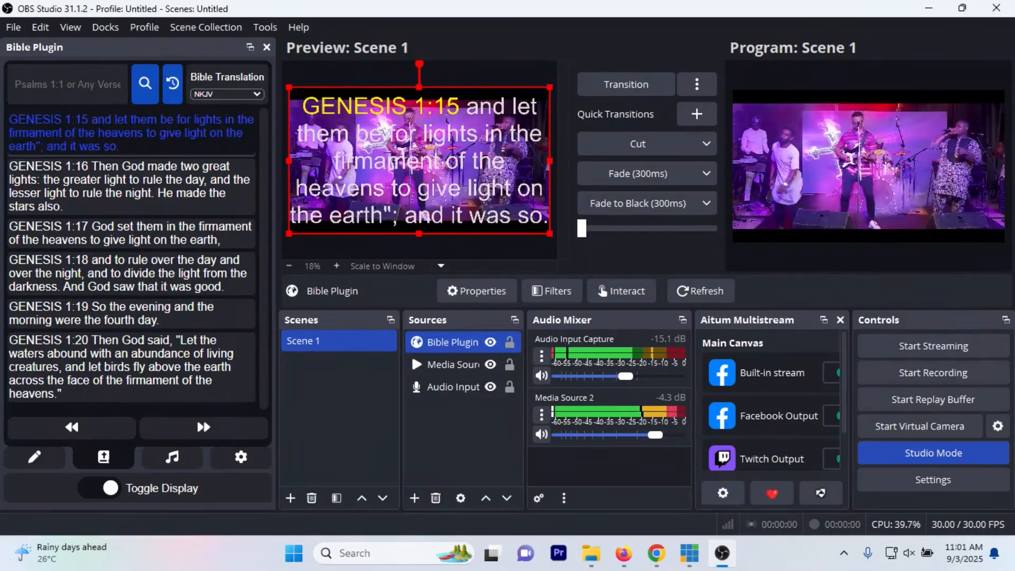
pyautogui.click(159, 187)
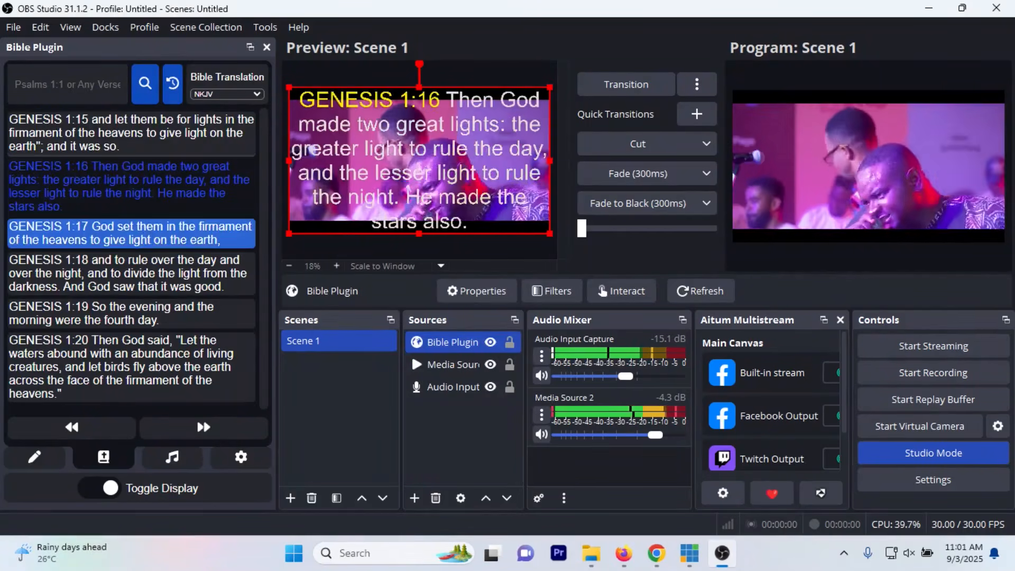
pyautogui.click(159, 233)
pyautogui.click(249, 260)
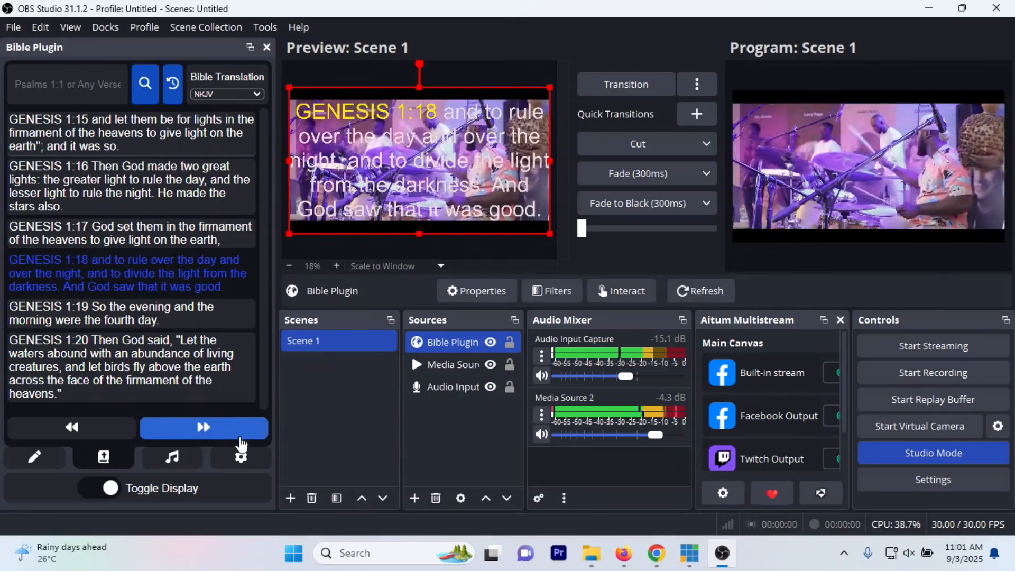
# Step: Set the Bible Plugin's background color to a darker red, RGB 197, 43, 43, in its color settings
pyautogui.click(241, 456)
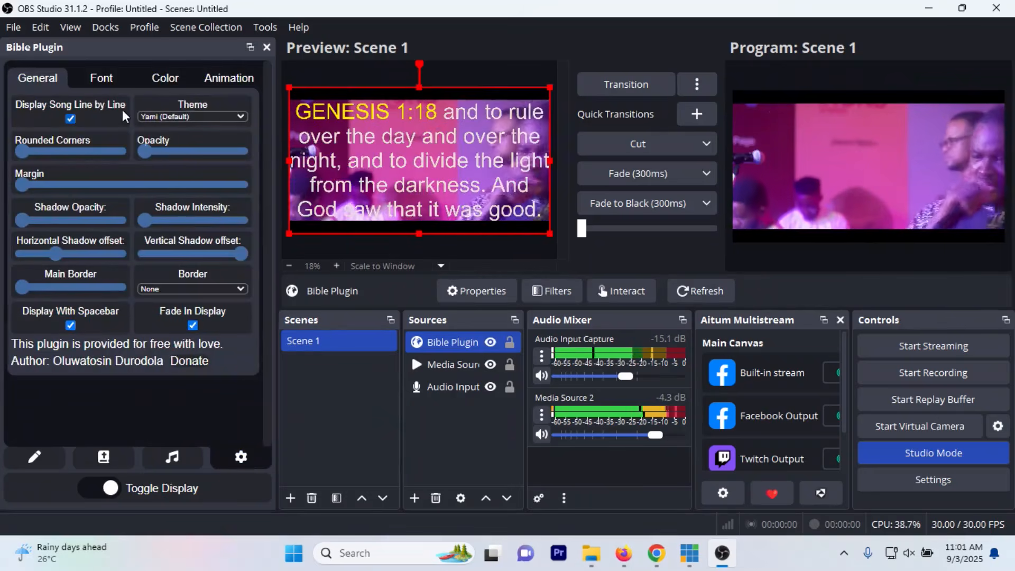
pyautogui.click(168, 82)
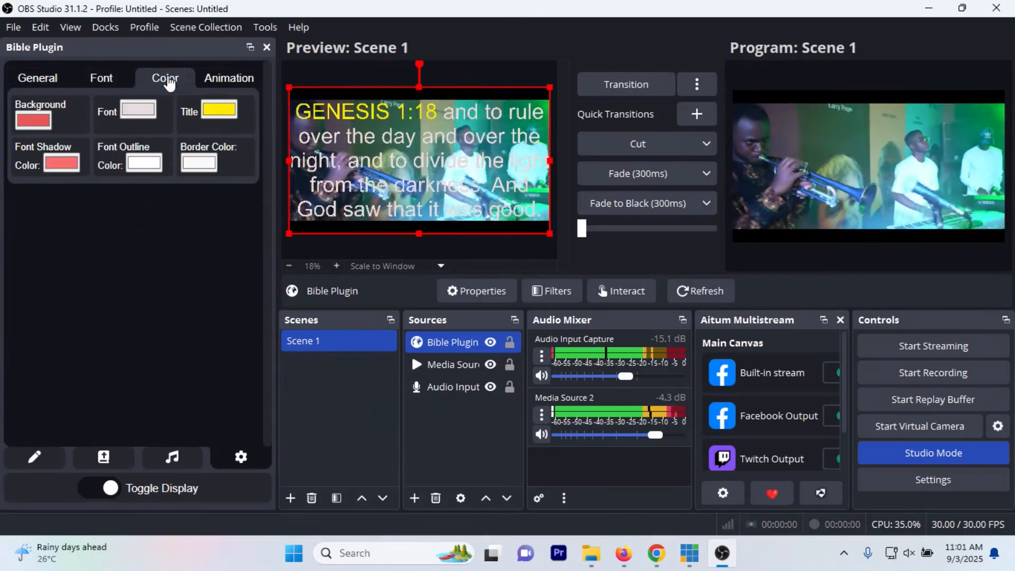
pyautogui.click(36, 118)
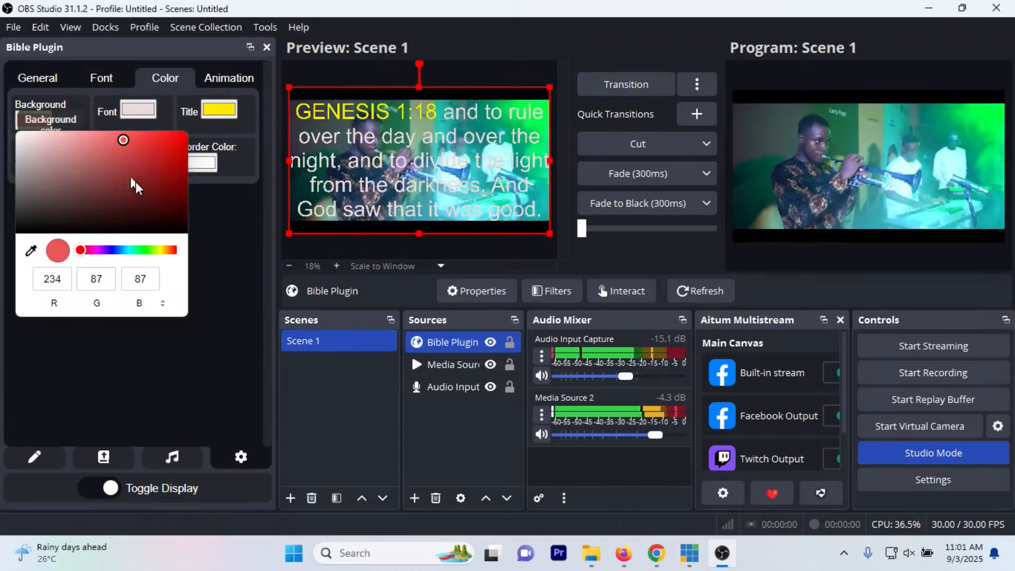
pyautogui.click(148, 154)
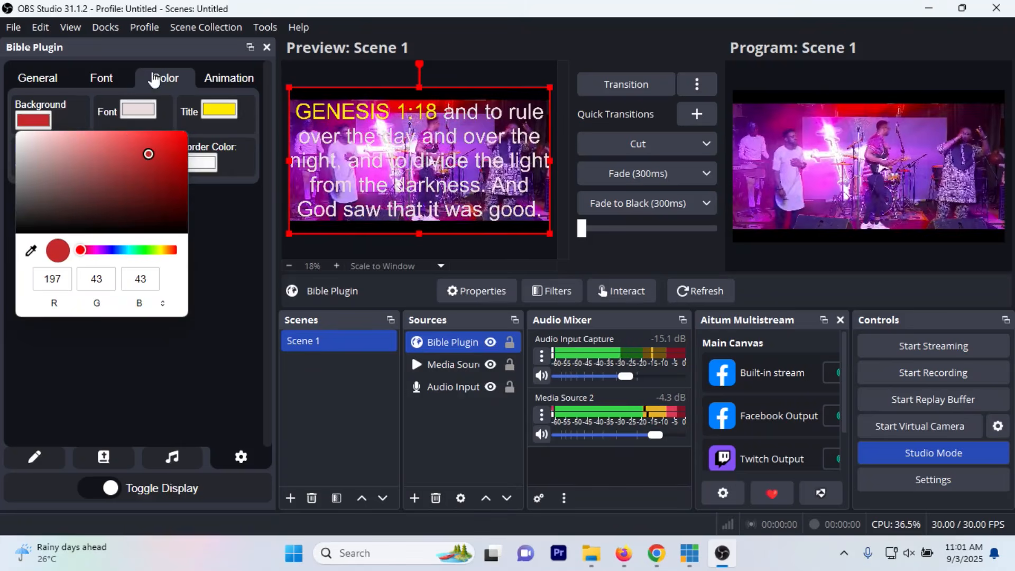
# Step: Raise the verse background's opacity to its maximum in the plugin's general settings
pyautogui.click(37, 77)
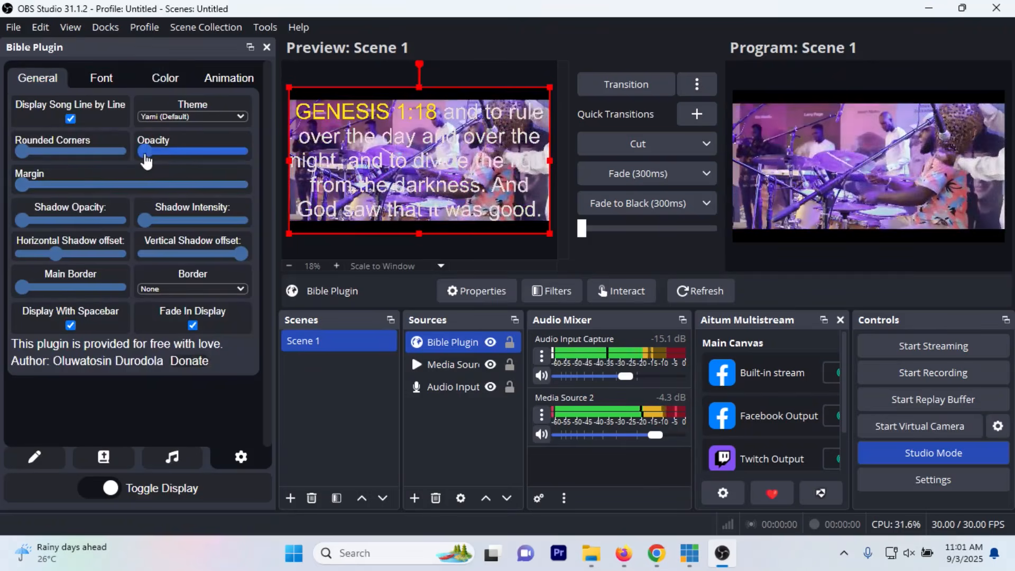
pyautogui.moveTo(145, 153); pyautogui.dragTo(273, 157)
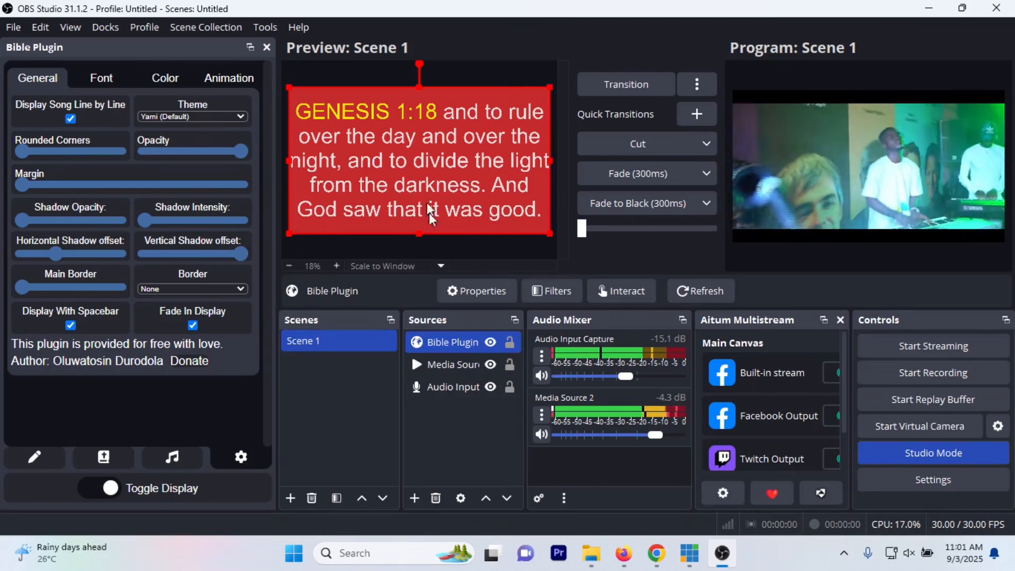
pyautogui.click(324, 445)
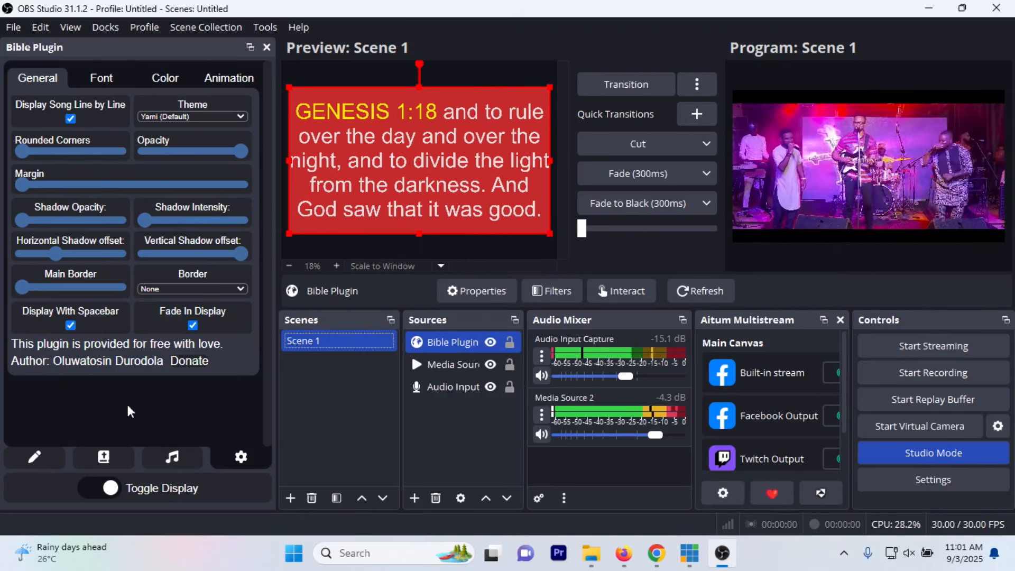
# Step: Look up Bible books matching "sam" and "deut" in the plugin's verse search, clearing the search text after each
pyautogui.click(118, 456)
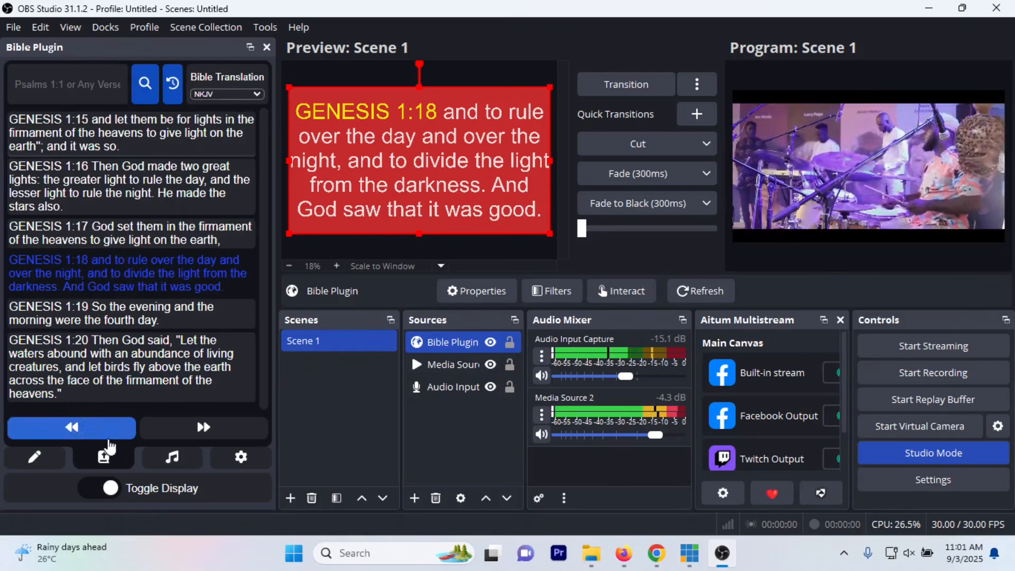
pyautogui.click(38, 72)
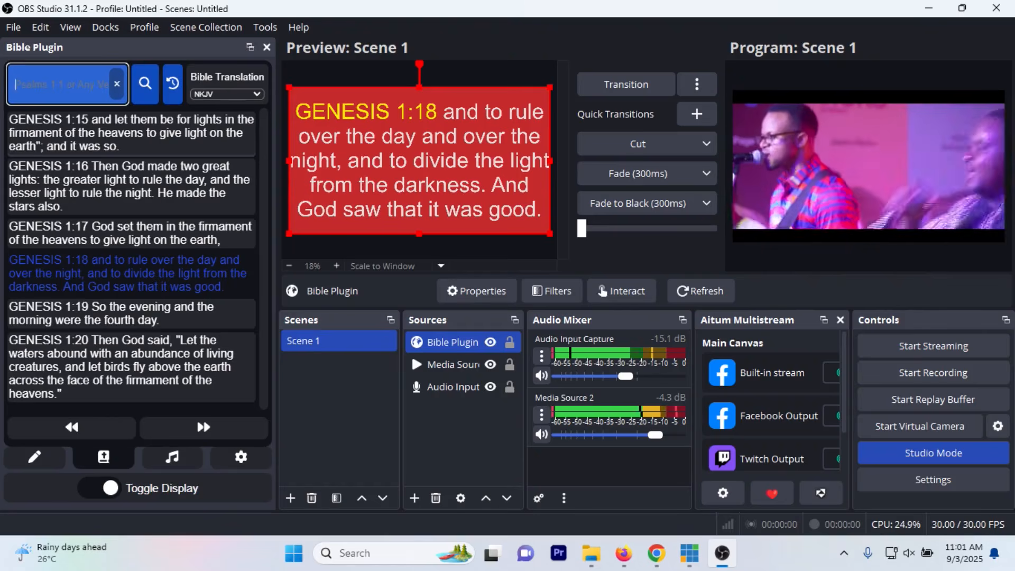
pyautogui.write('s')
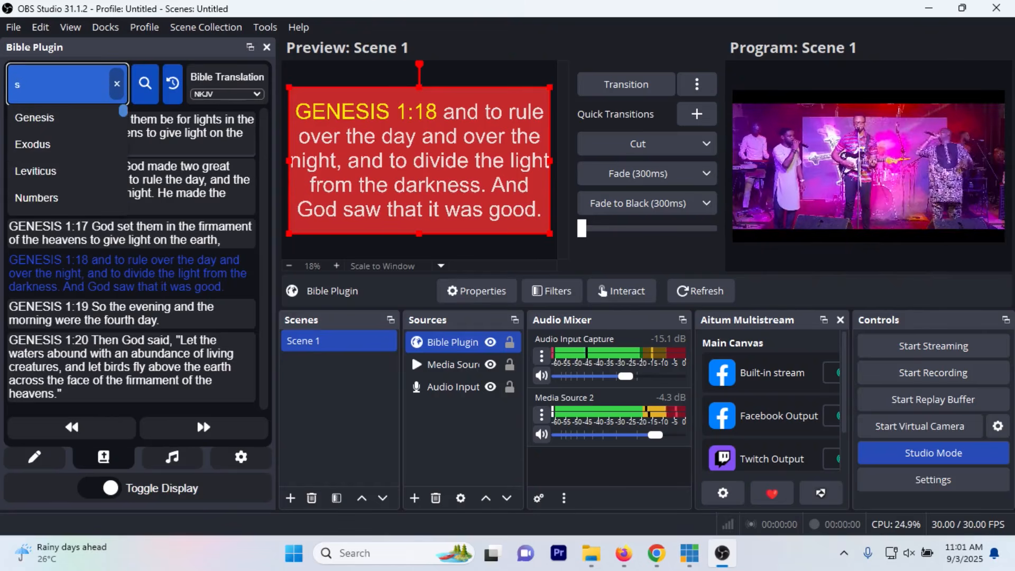
pyautogui.write('am')
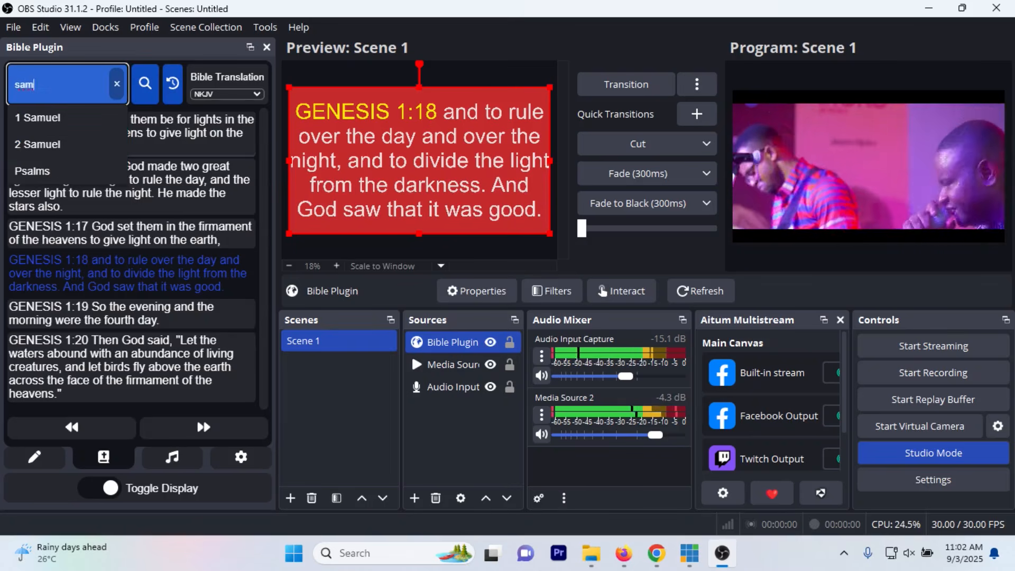
pyautogui.click(116, 84)
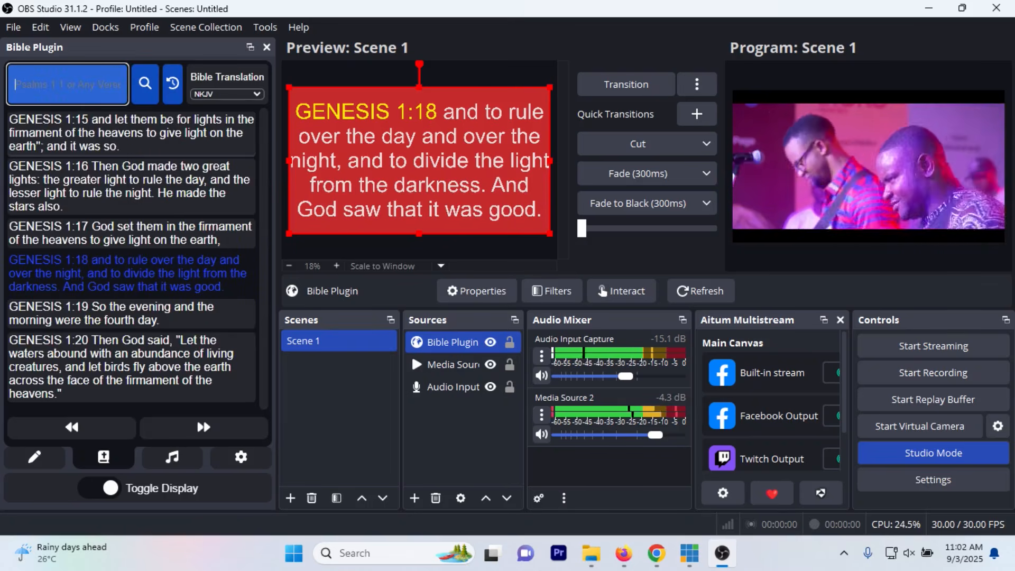
pyautogui.write('deut')
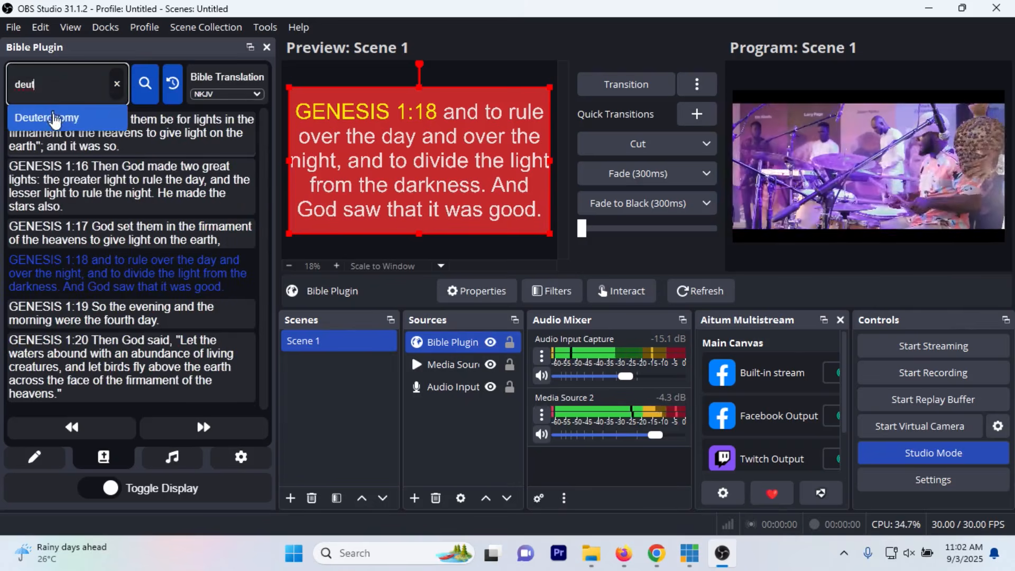
pyautogui.press('BackSpace')
pyautogui.press('BackSpace')
pyautogui.press('BackSpace')
pyautogui.press('BackSpace')
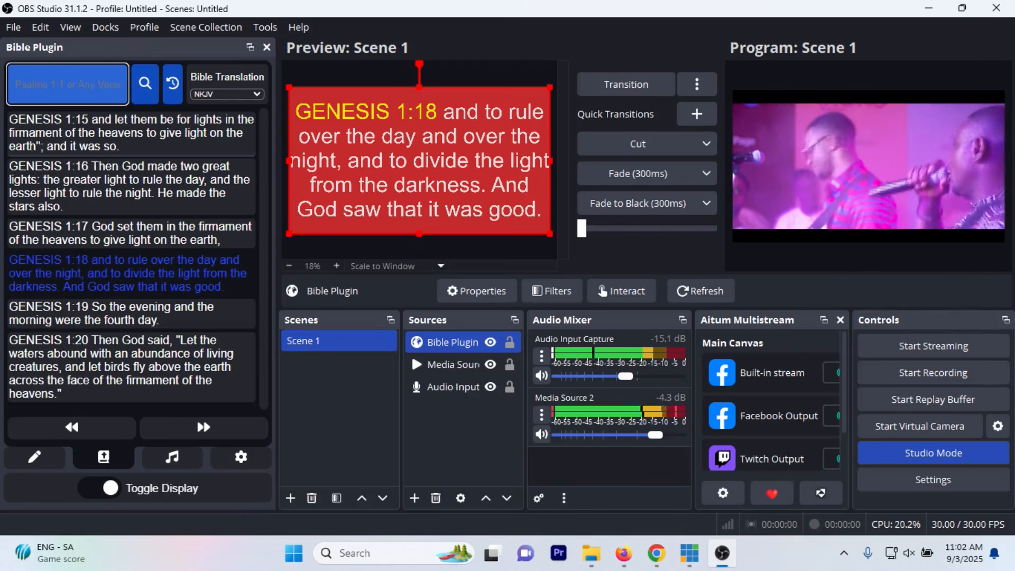
pyautogui.click(145, 83)
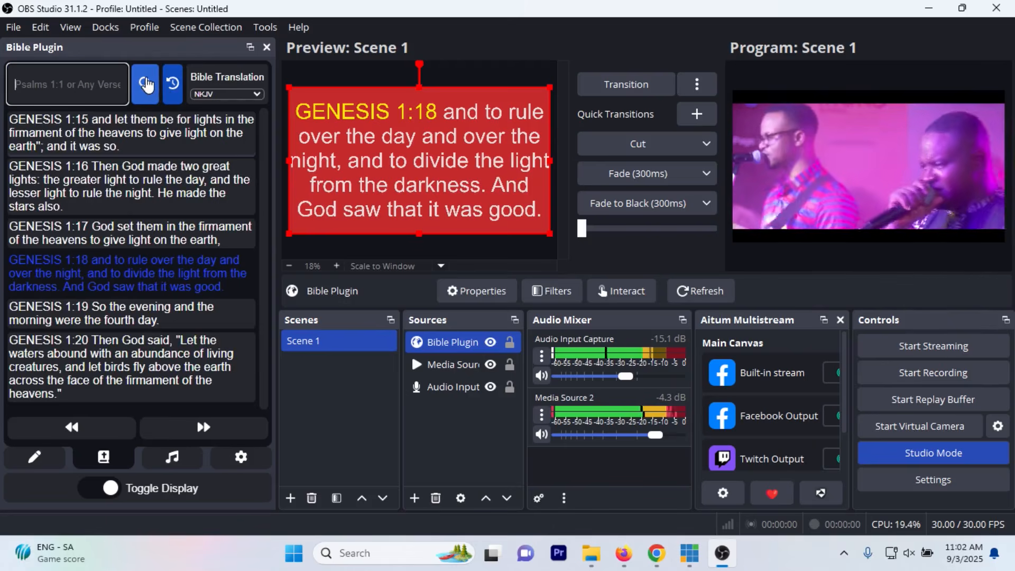
pyautogui.click(73, 82)
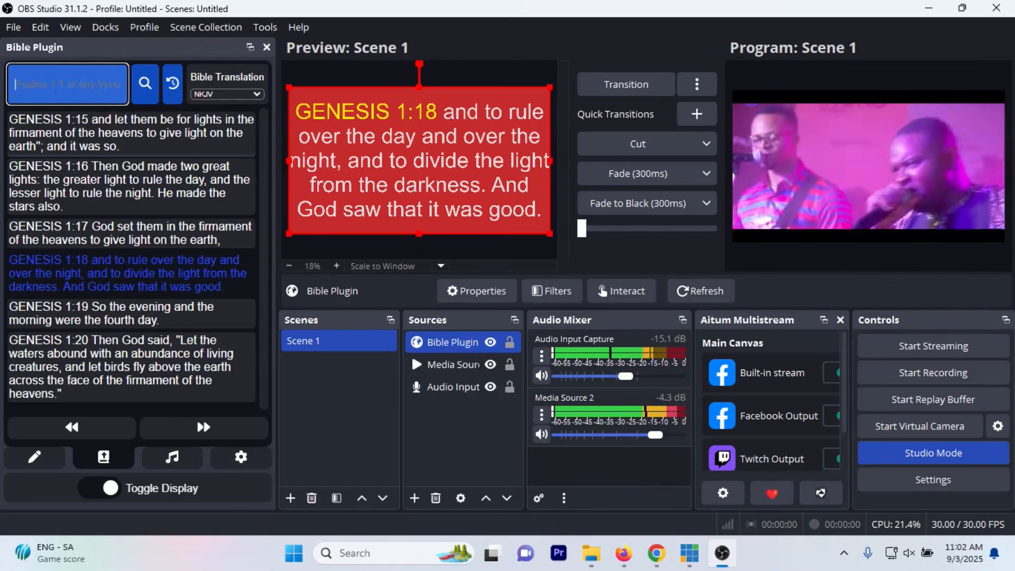
pyautogui.click(147, 86)
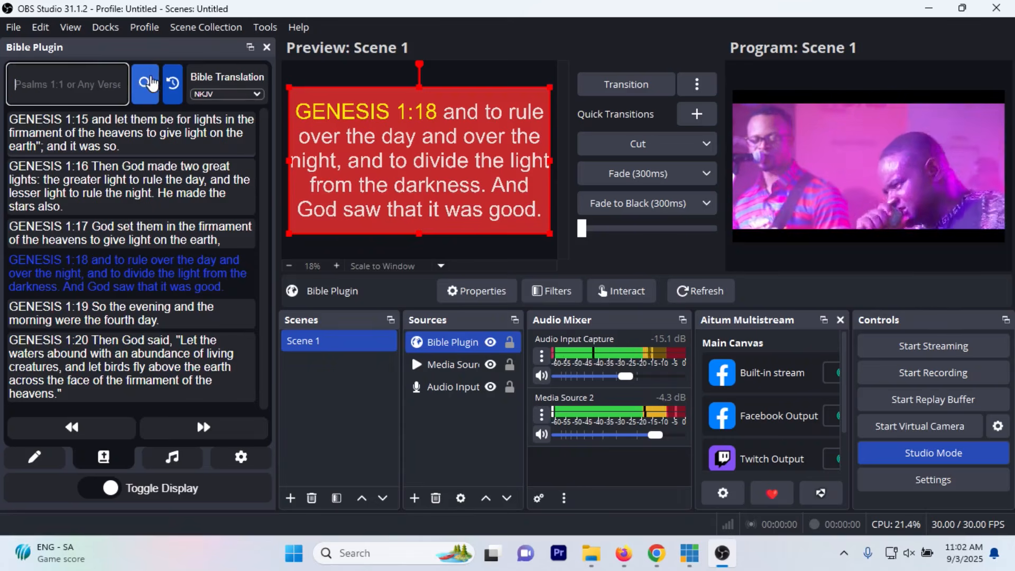
pyautogui.click(144, 92)
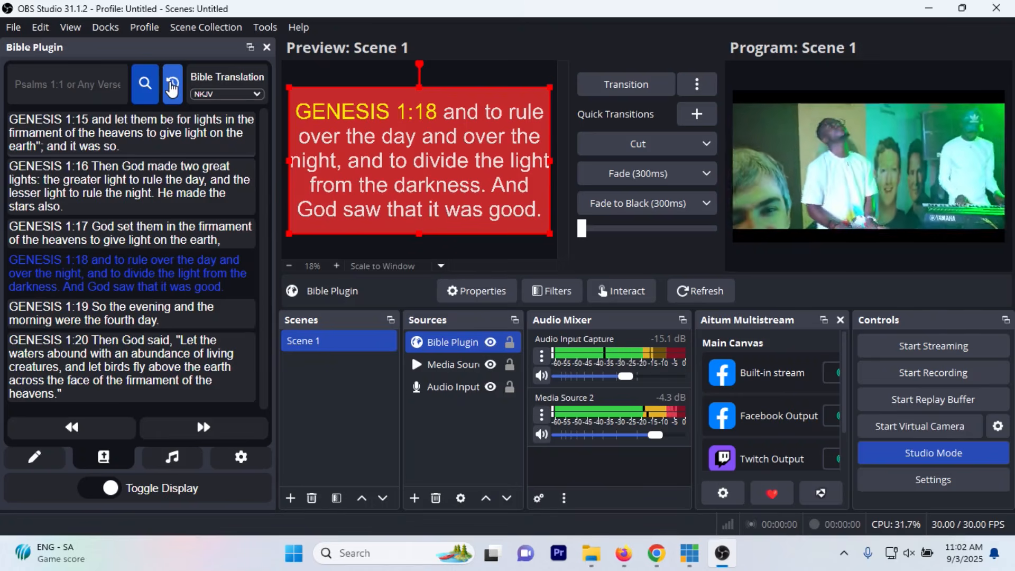
# Step: Review the available Bible translations without changing NKJV, and look over the plugin's settings and message pages before returning to the verses
pyautogui.click(243, 91)
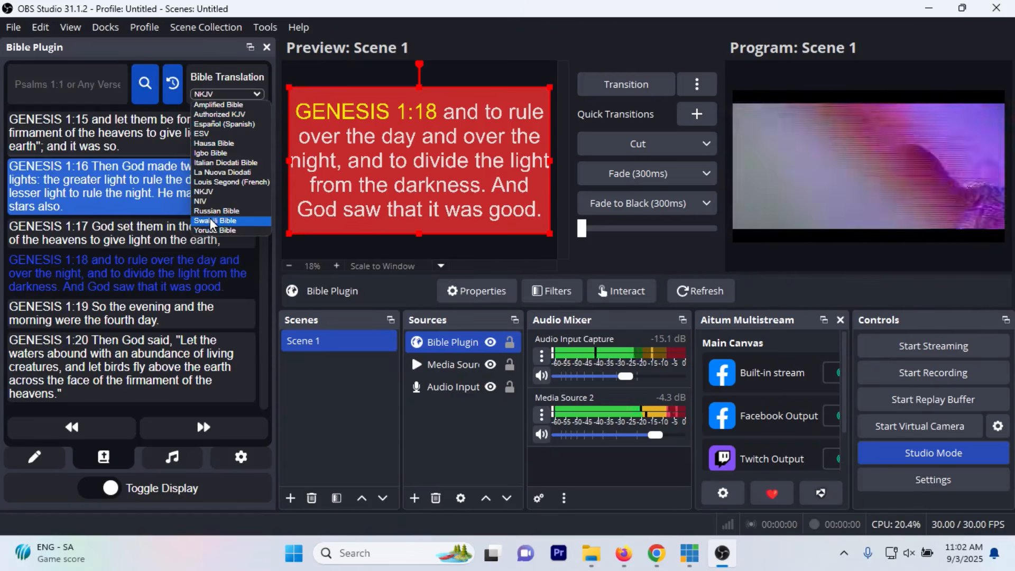
pyautogui.click(163, 256)
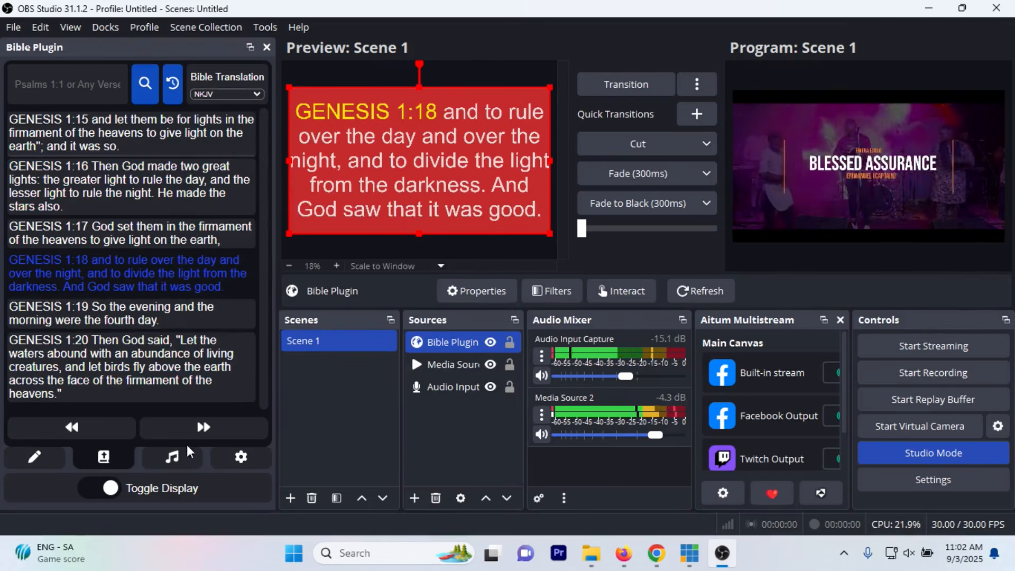
pyautogui.click(239, 457)
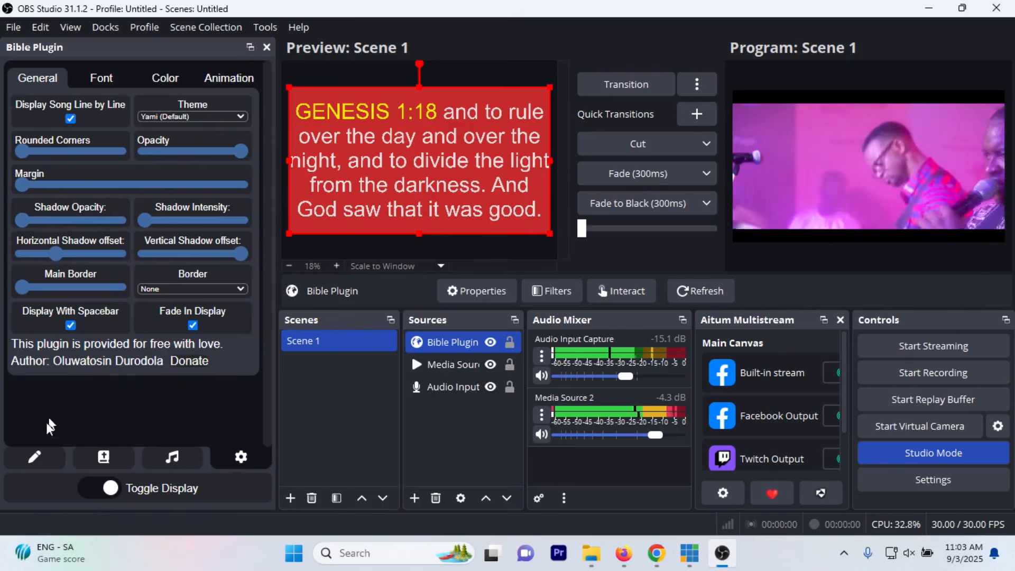
pyautogui.click(36, 459)
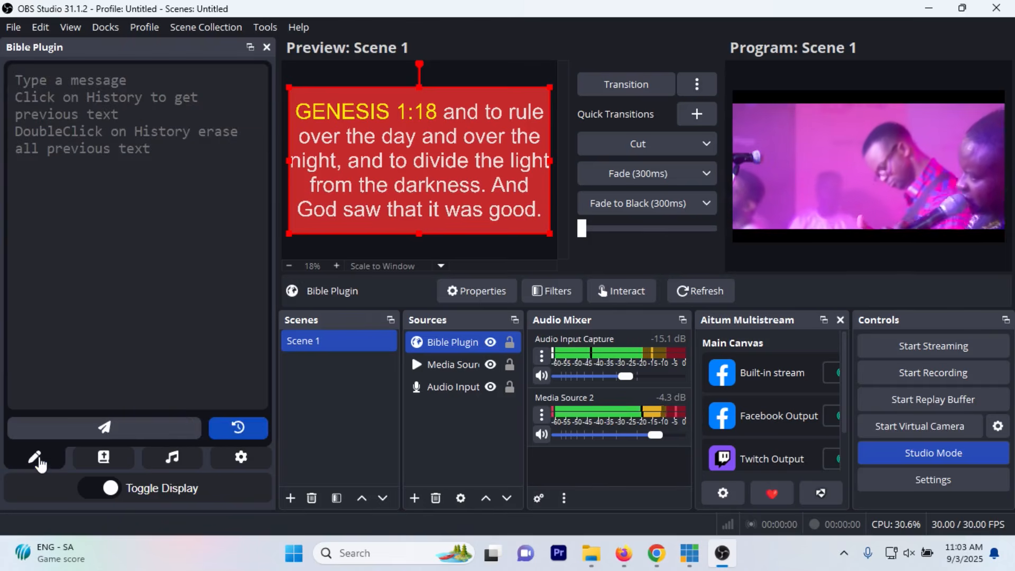
pyautogui.click(104, 457)
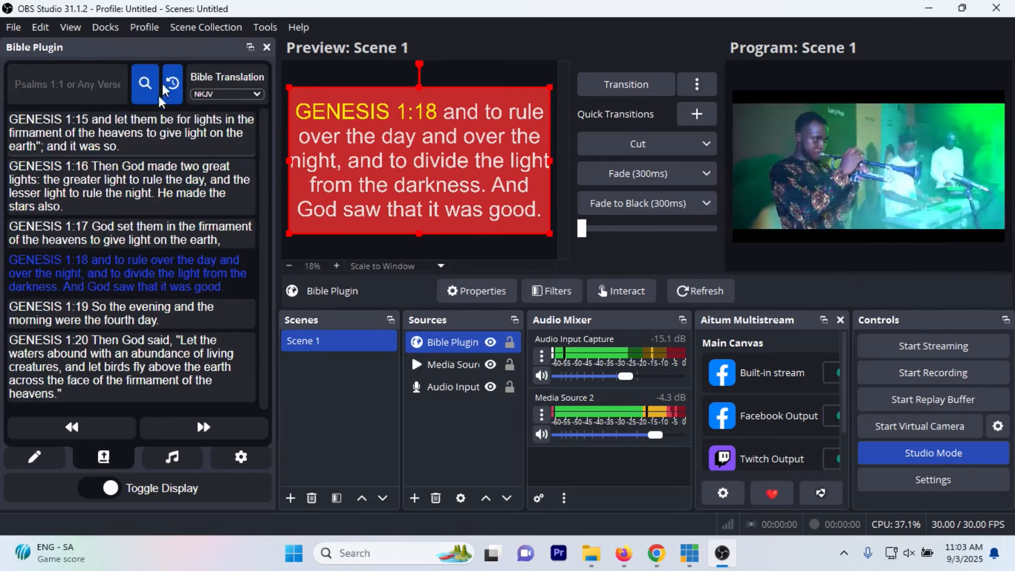
# Step: Display Genesis 1:15, 1:16 and 1:18 in turn by choosing them directly from the verse list
pyautogui.click(104, 119)
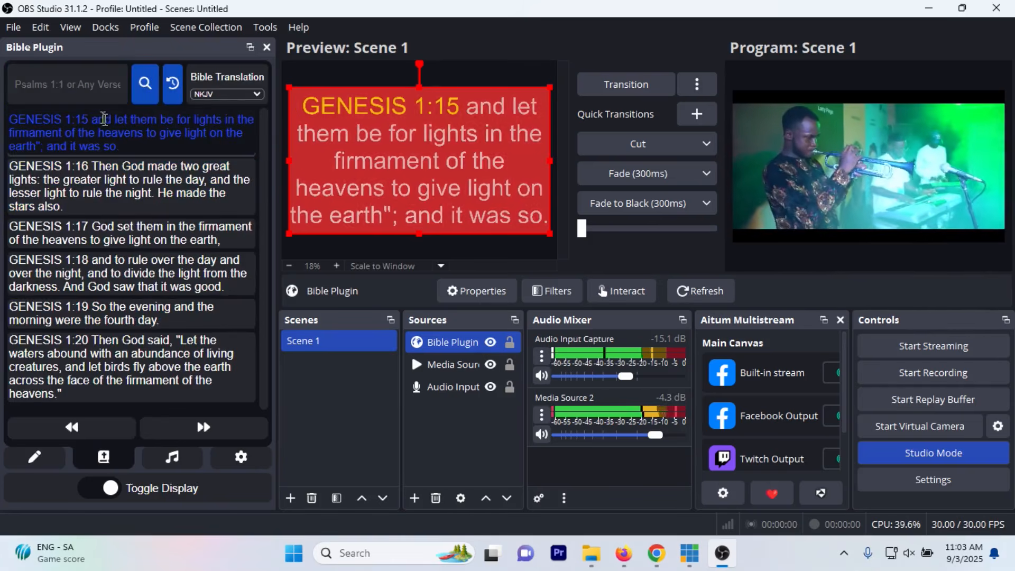
pyautogui.click(99, 165)
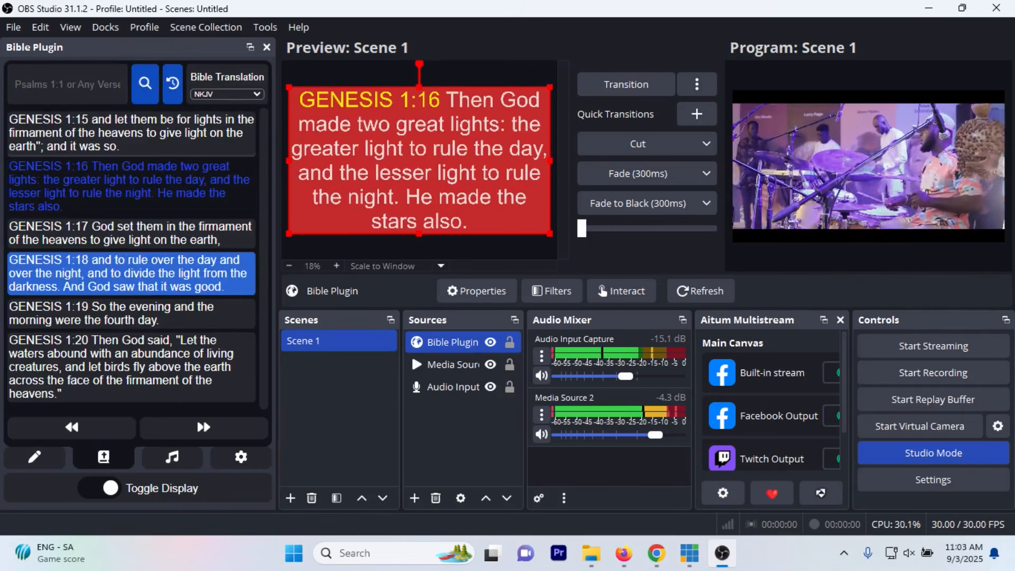
pyautogui.click(98, 273)
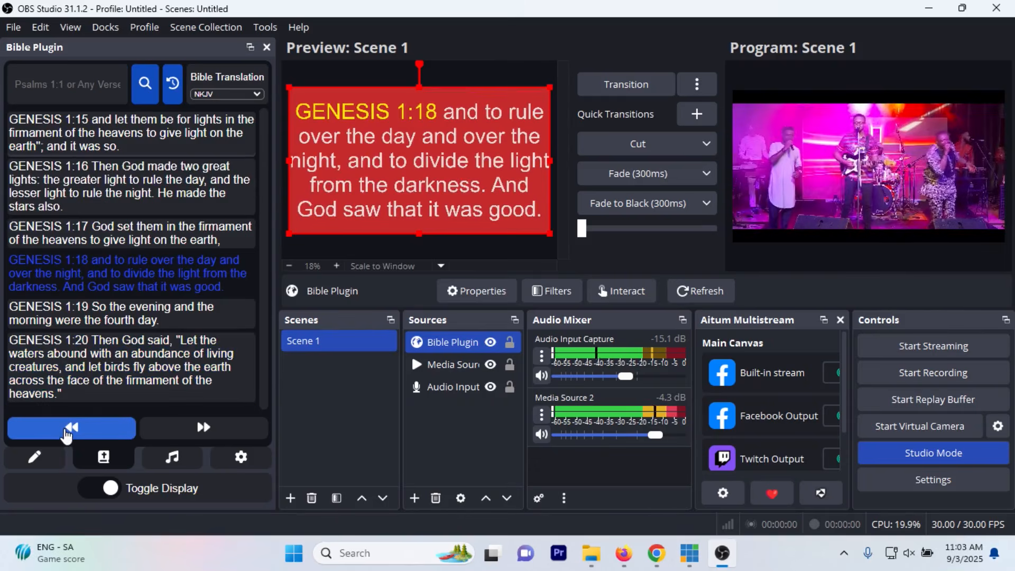
# Step: Step the displayed verse back to Genesis 1:15, switch between 1:16 and 1:15, and advance to 1:18 using the plugin's verse navigation
pyautogui.click(66, 434)
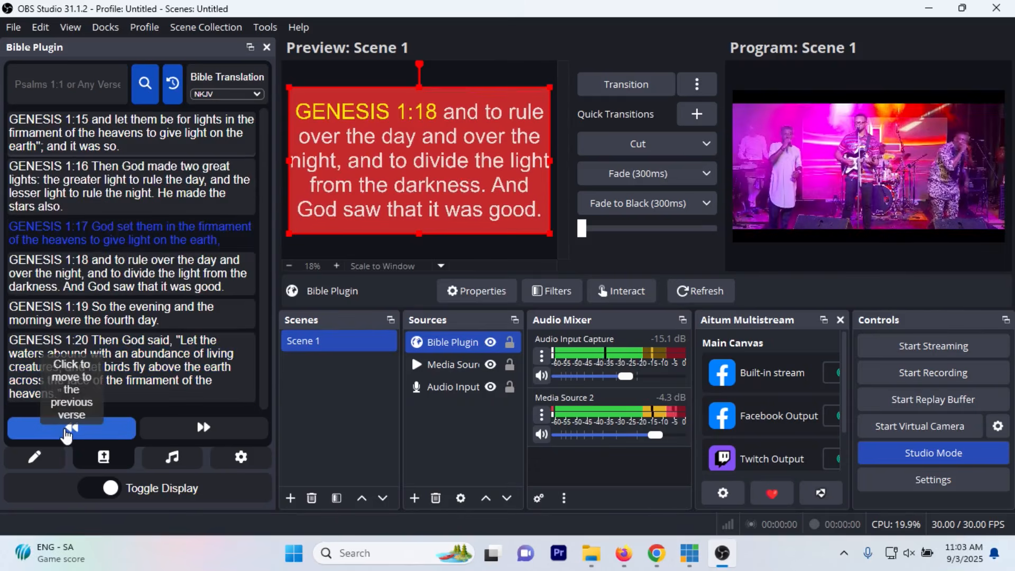
pyautogui.click(66, 434)
pyautogui.click(66, 433)
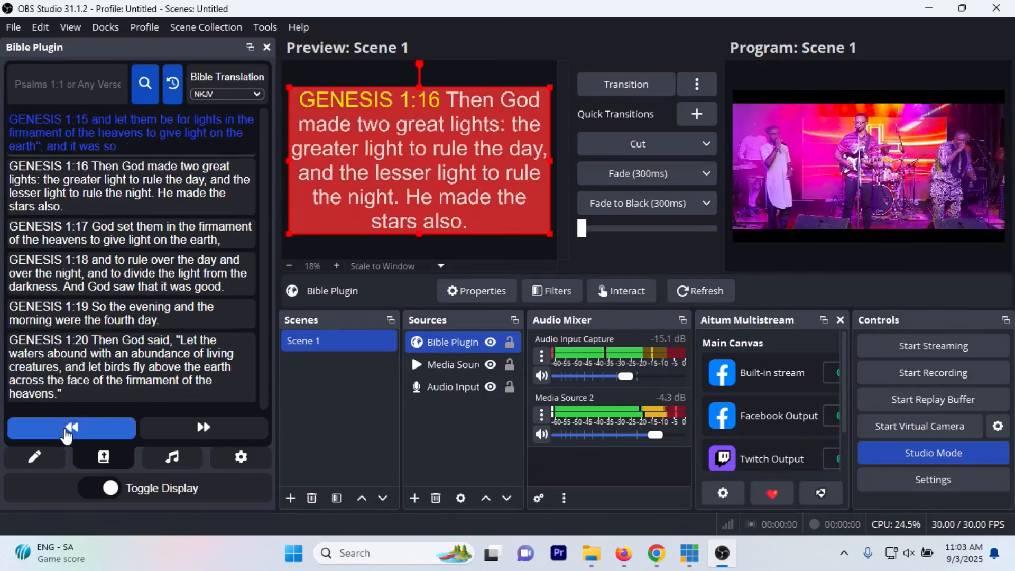
pyautogui.click(212, 426)
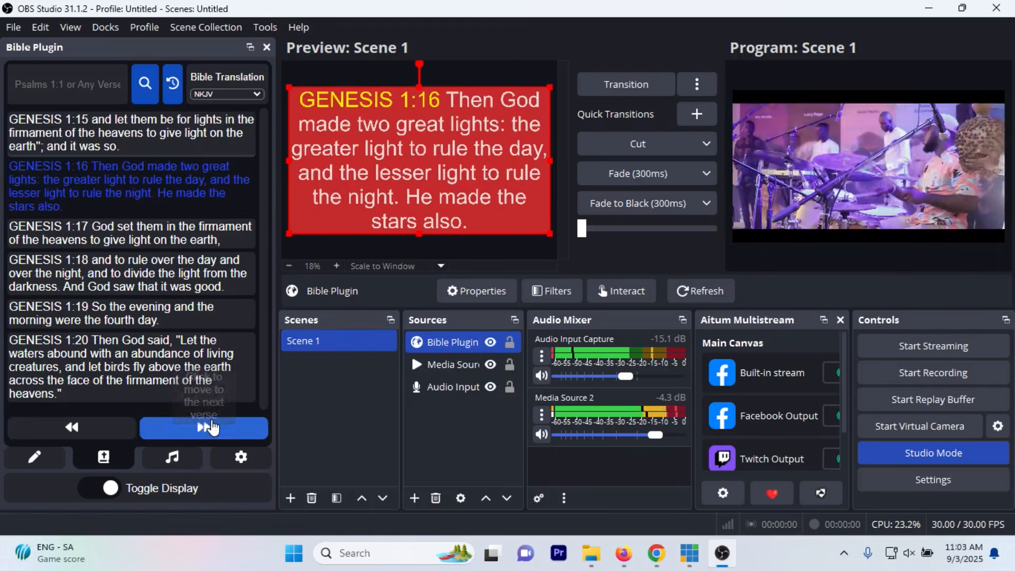
pyautogui.click(87, 429)
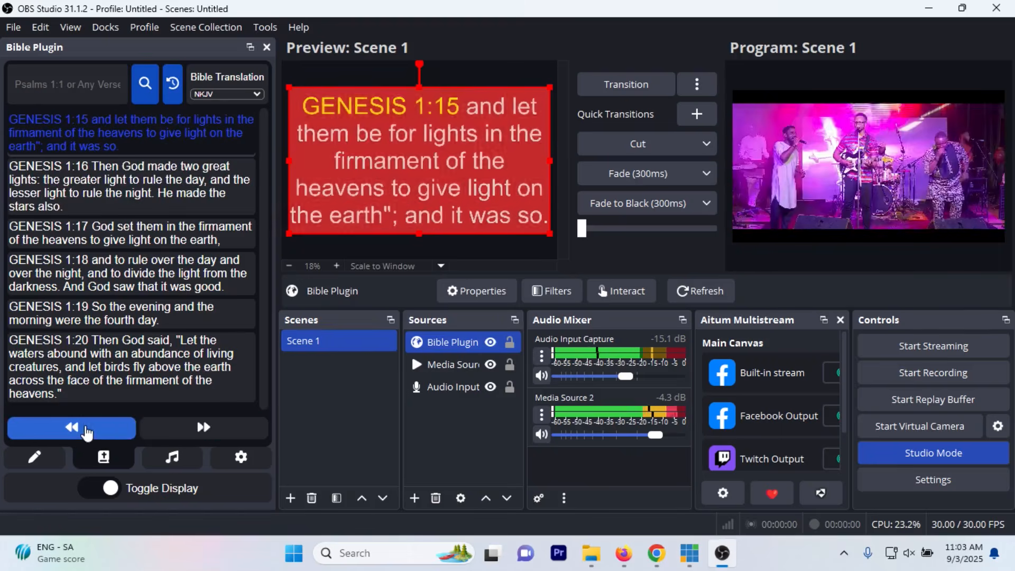
pyautogui.click(171, 432)
pyautogui.click(171, 434)
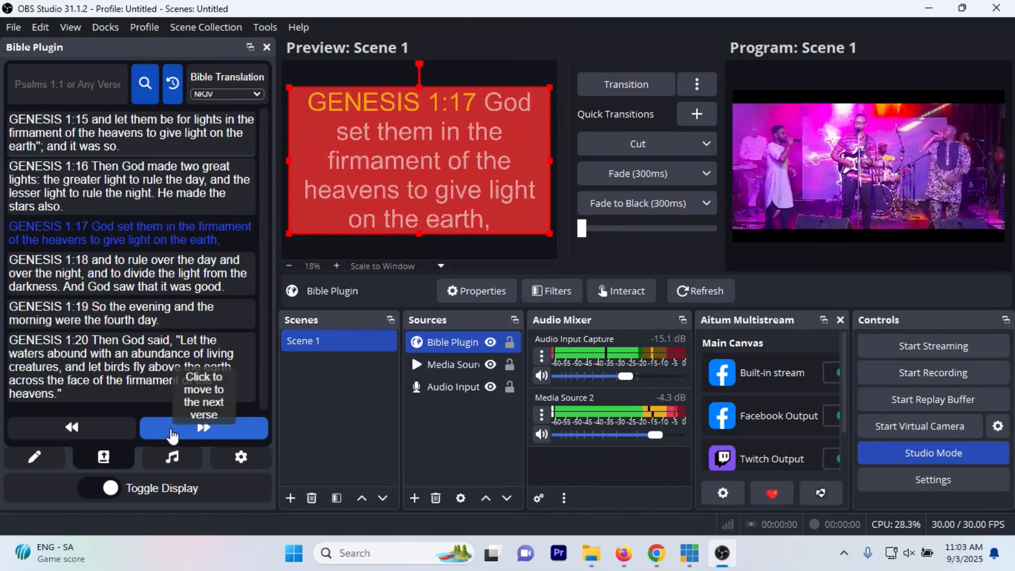
pyautogui.click(169, 432)
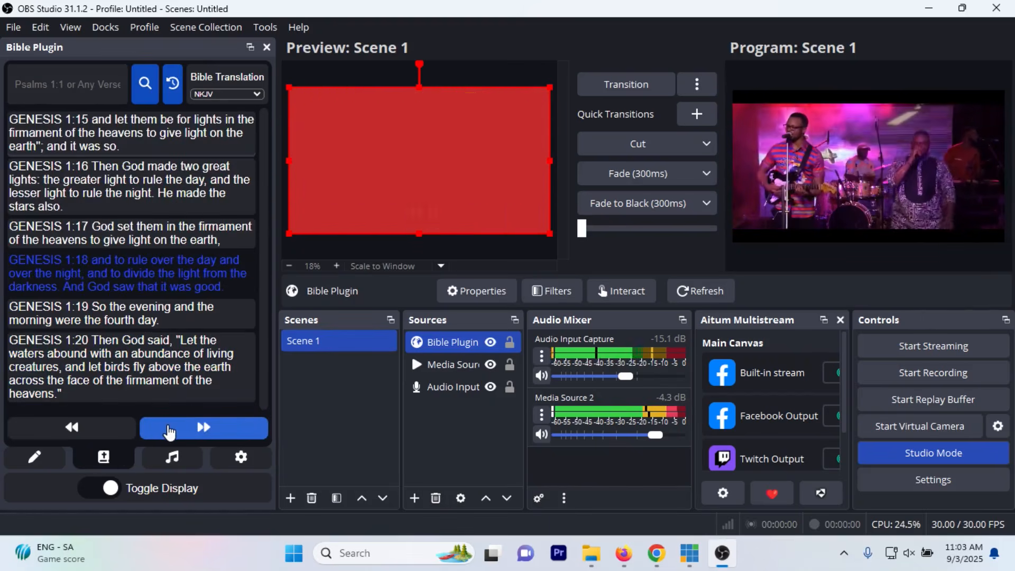
# Step: Move the displayed verse back through Genesis 1:17 to Genesis 1:16 using keyboard navigation
pyautogui.press('Right')
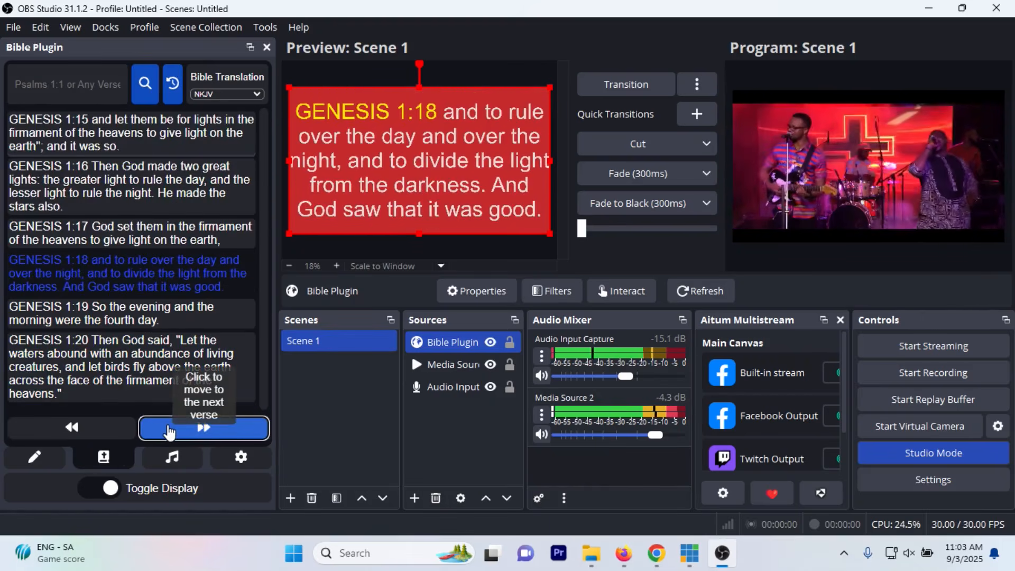
pyautogui.press('Left')
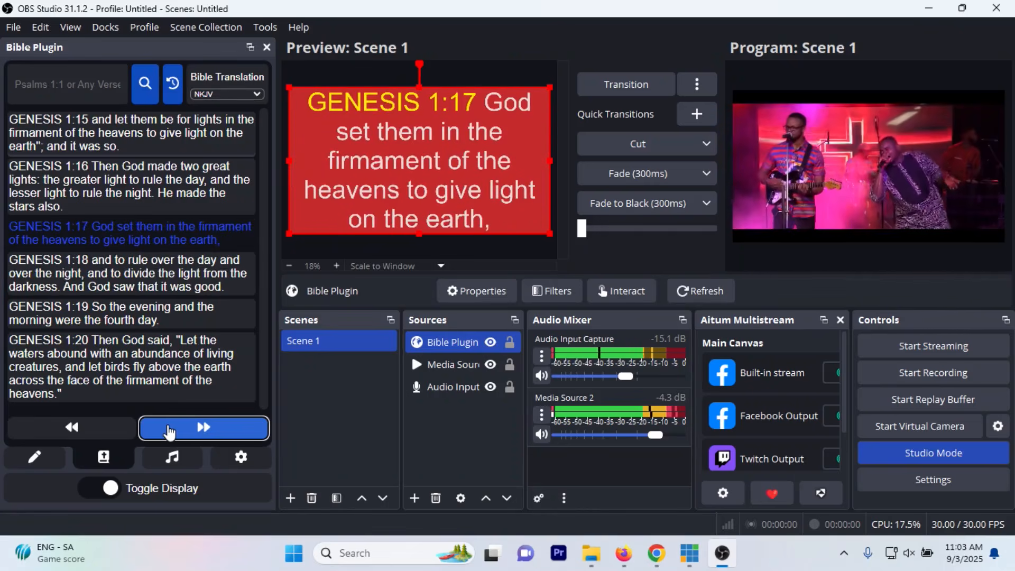
pyautogui.press('Left')
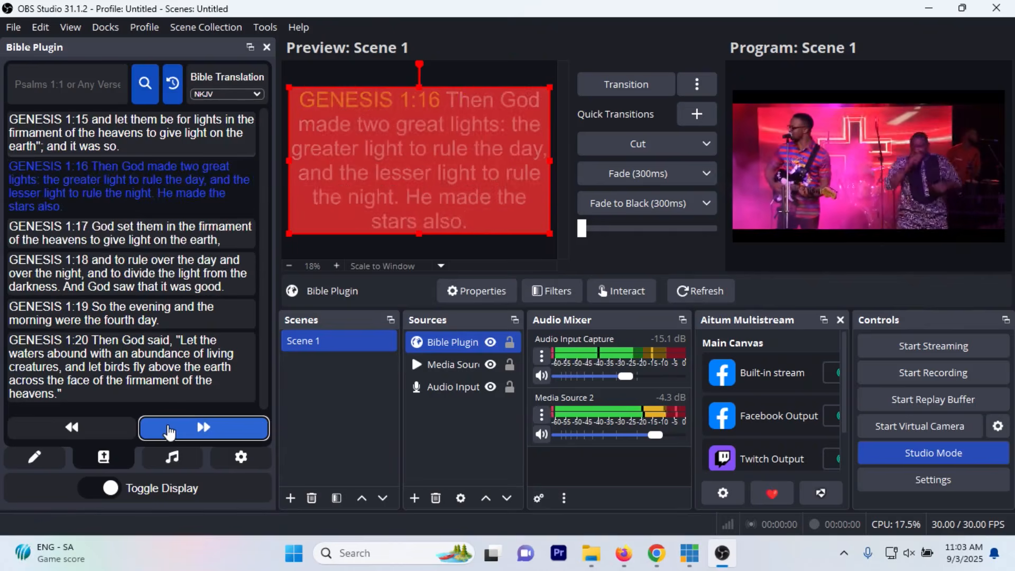
# Step: Look over the plugin's custom message page and song lyrics page while keeping Genesis 1:16 displayed
pyautogui.press('Right')
pyautogui.press('Left')
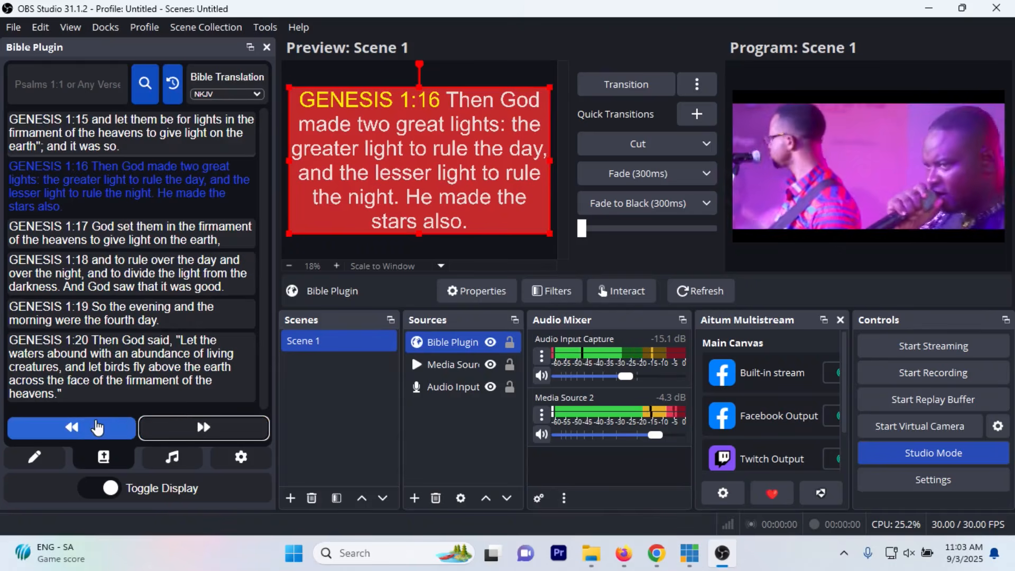
pyautogui.click(33, 462)
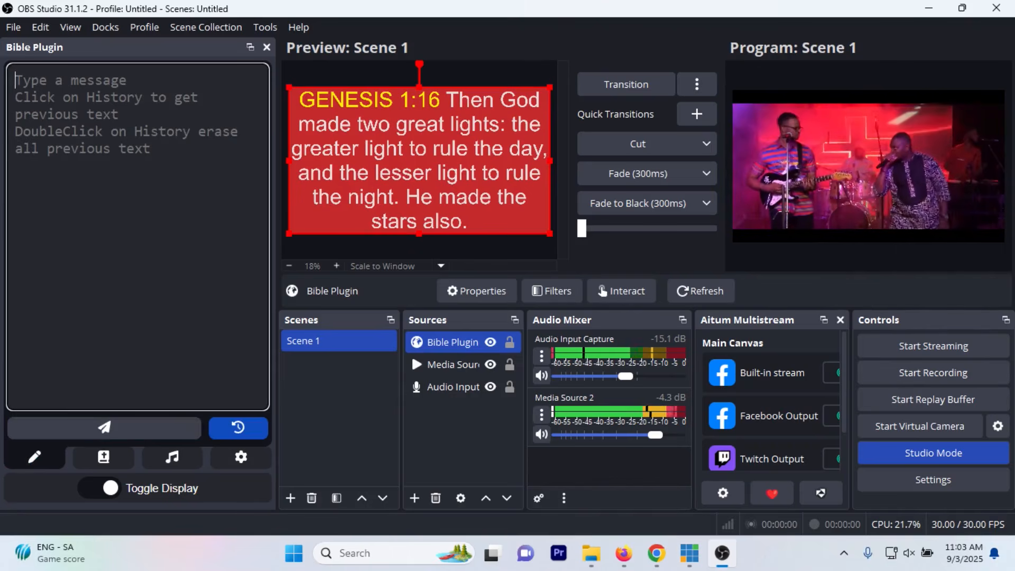
pyautogui.click(109, 465)
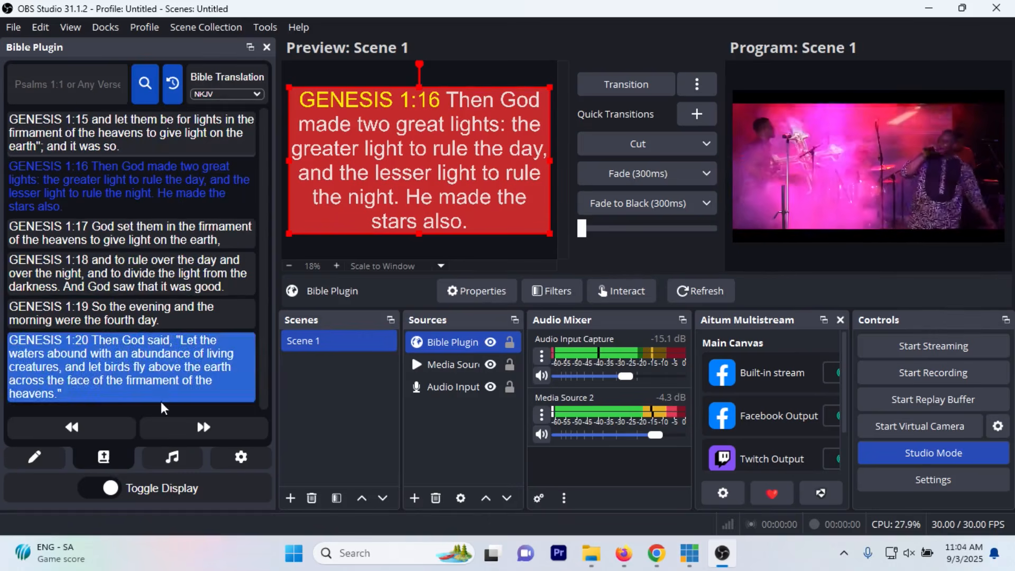
pyautogui.click(182, 459)
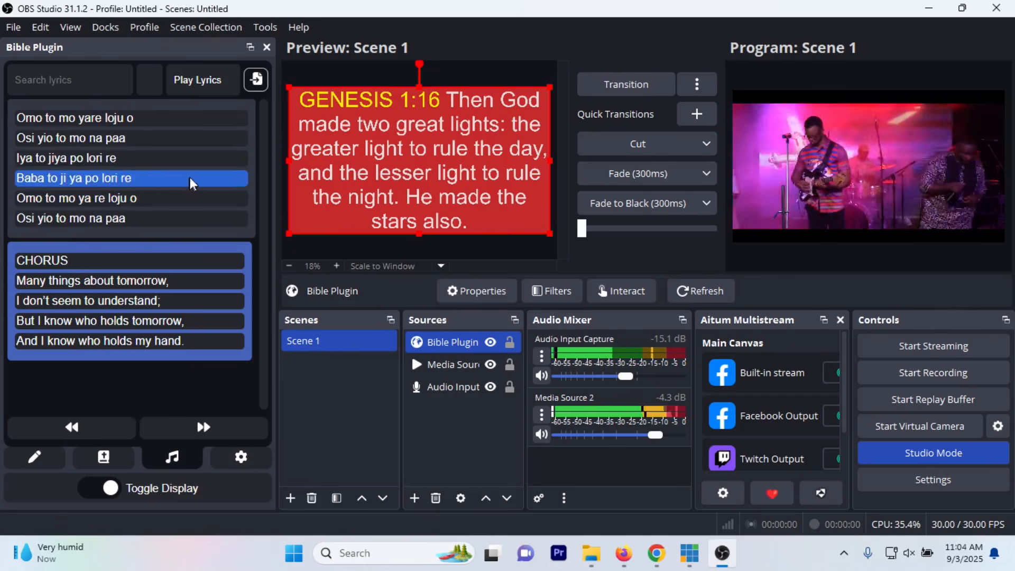
pyautogui.click(84, 79)
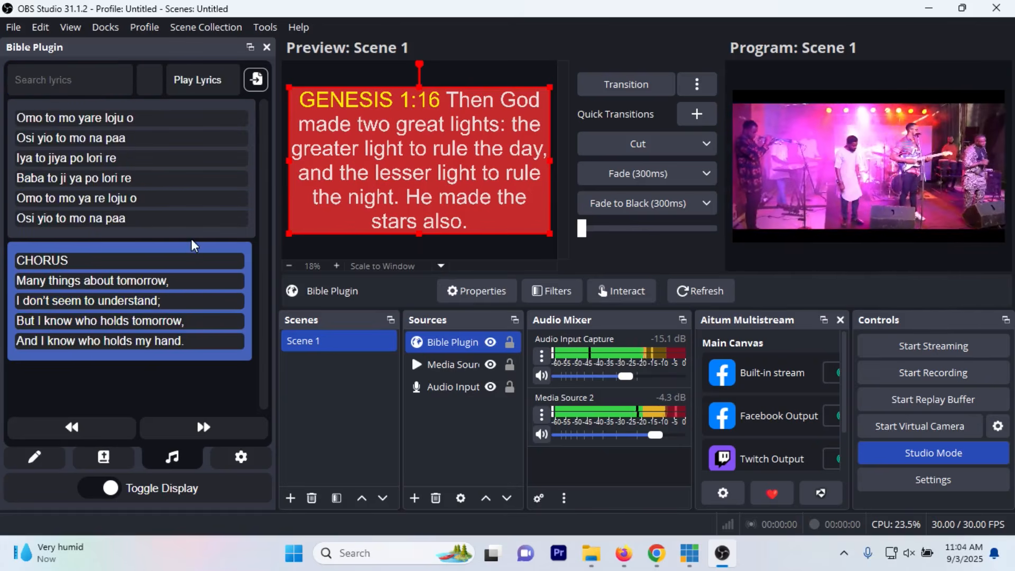
# Step: Set the plugin's theme to Grey in its general settings, keeping opacity at maximum and rounded corners at minimum
pyautogui.click(242, 458)
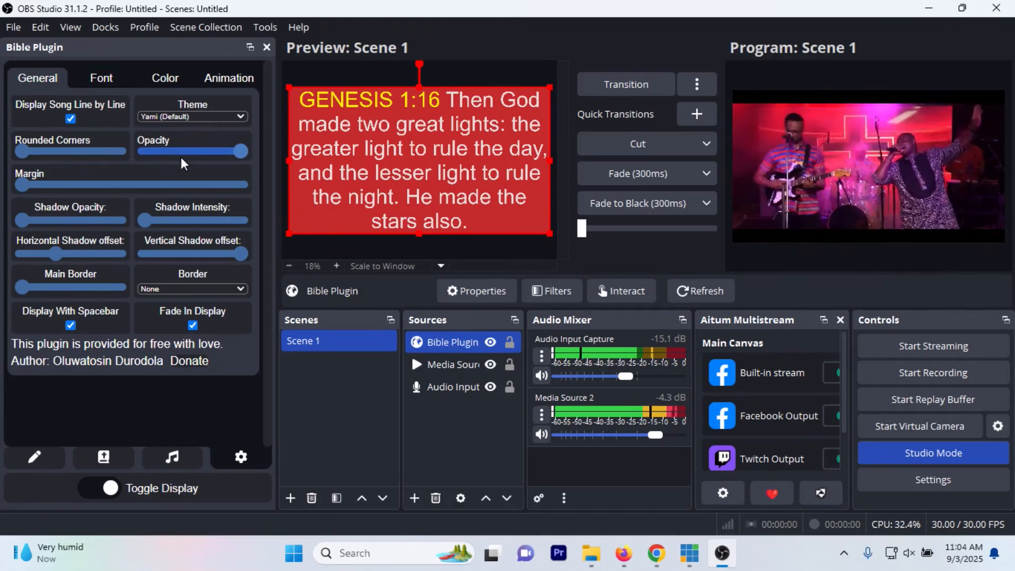
pyautogui.moveTo(234, 152)
pyautogui.mouseDown()
pyautogui.moveTo(192, 158)
pyautogui.moveTo(242, 159)
pyautogui.mouseUp()
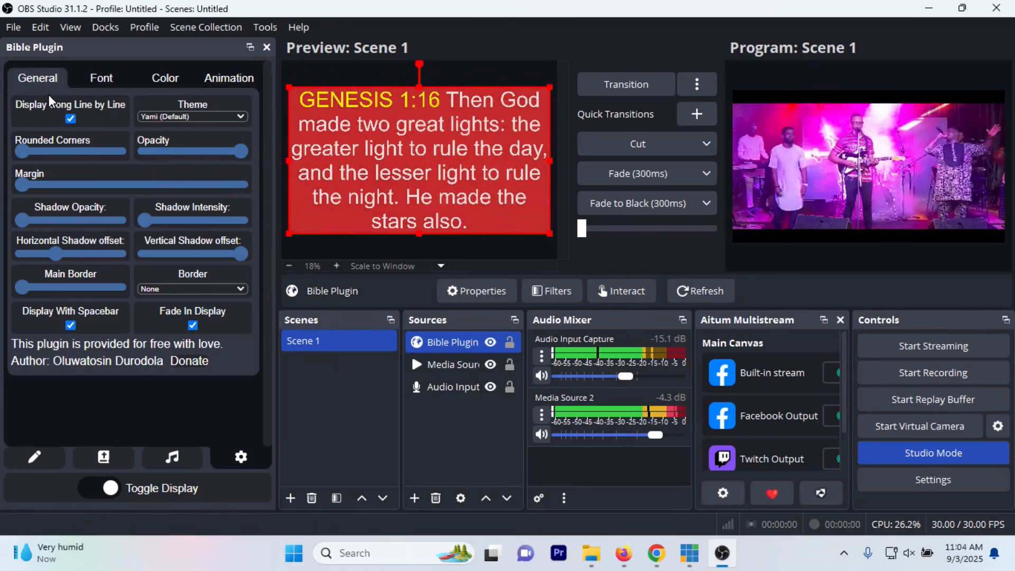
pyautogui.click(185, 116)
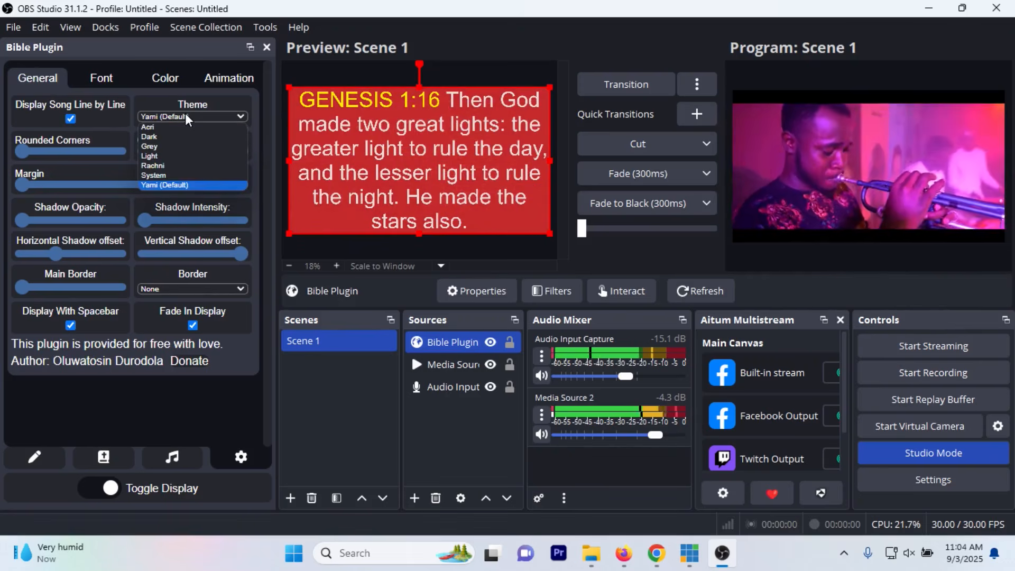
pyautogui.click(172, 144)
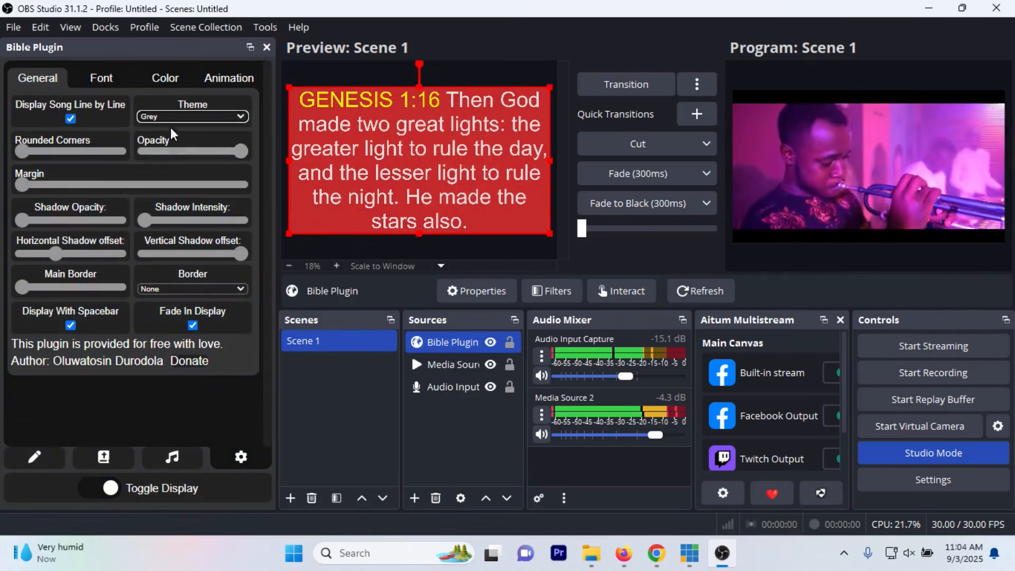
pyautogui.click(172, 119)
pyautogui.click(172, 120)
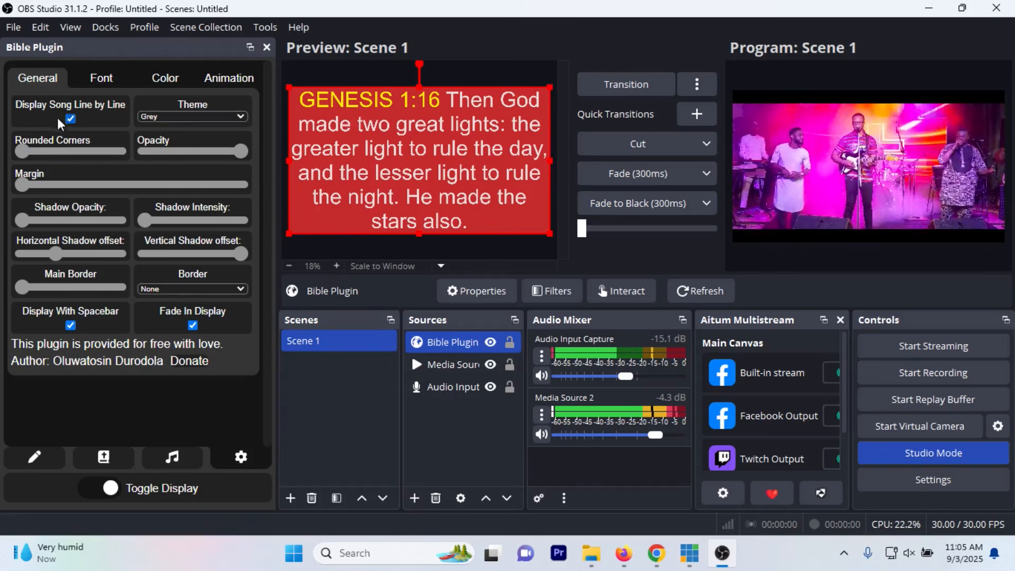
pyautogui.moveTo(22, 155)
pyautogui.mouseDown()
pyautogui.moveTo(62, 164)
pyautogui.moveTo(3, 159)
pyautogui.mouseUp()
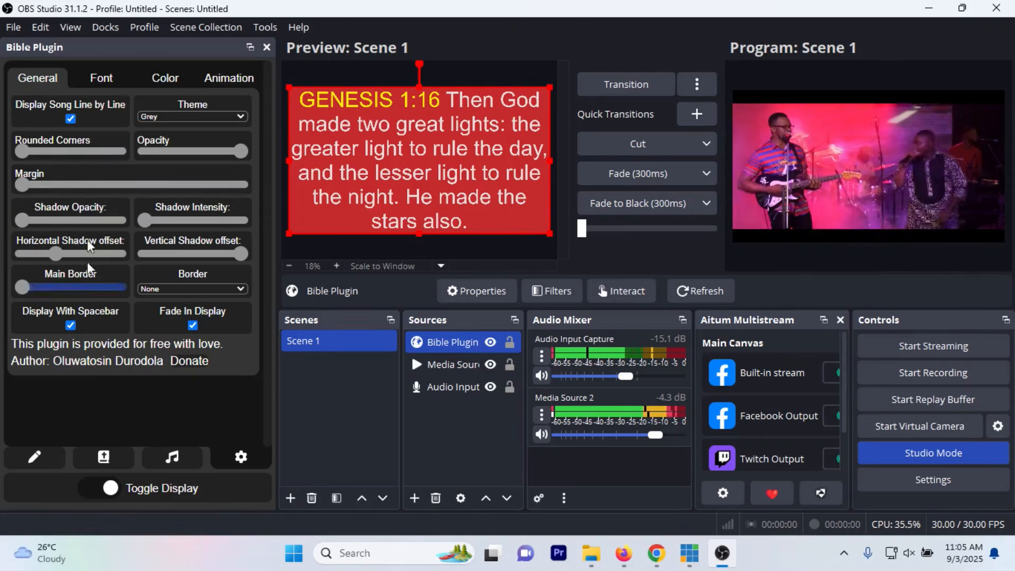
# Step: Try the two Bradley Hand fonts on the displayed verse, and set the font to Calibri
pyautogui.click(100, 81)
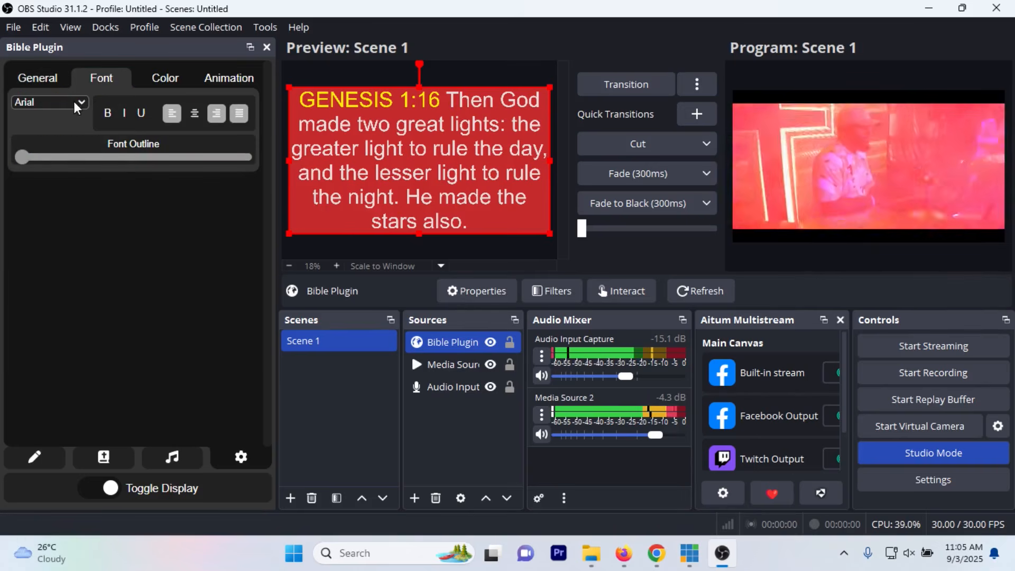
pyautogui.click(74, 100)
pyautogui.click(56, 155)
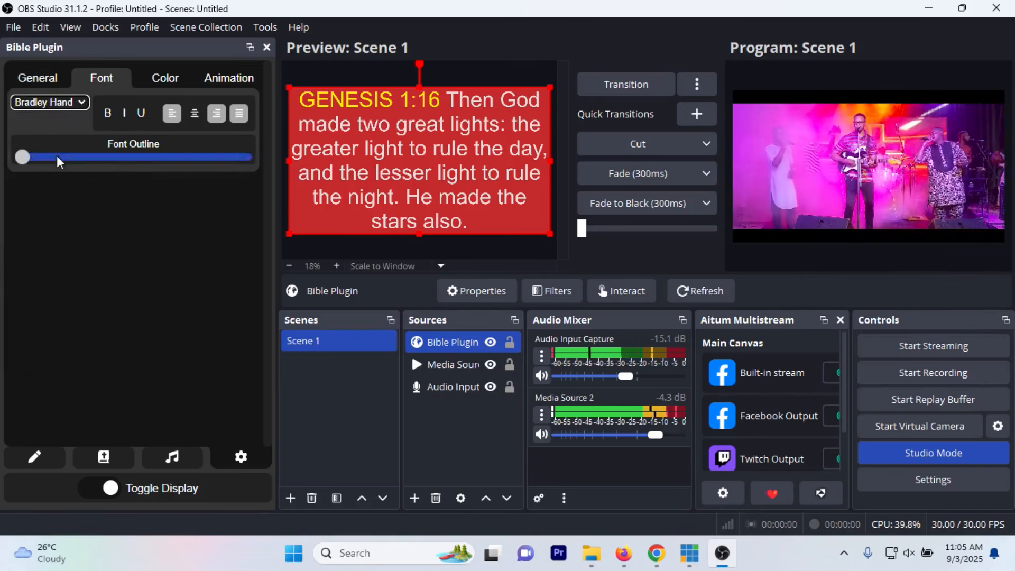
pyautogui.click(54, 100)
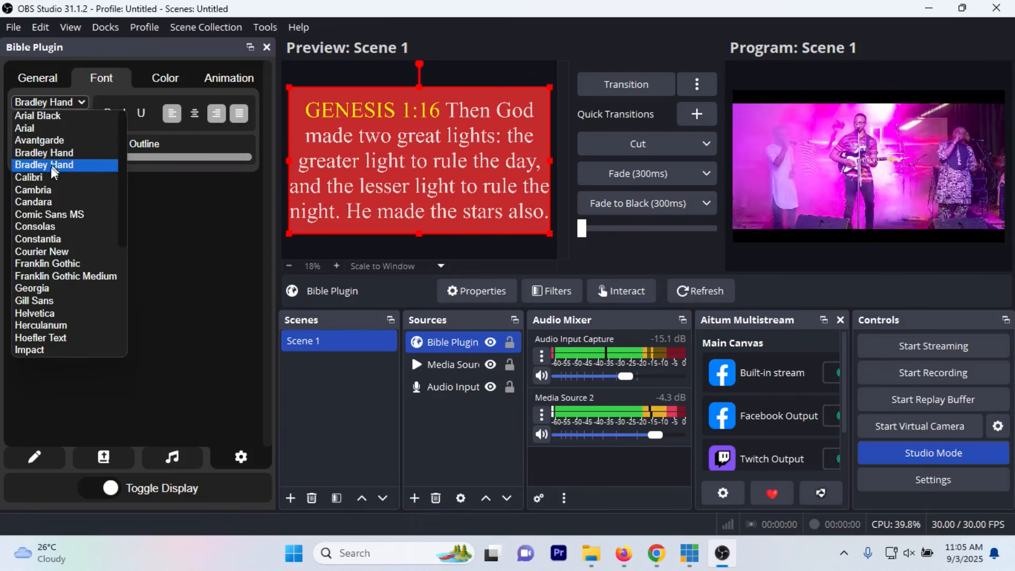
pyautogui.click(51, 165)
pyautogui.click(58, 101)
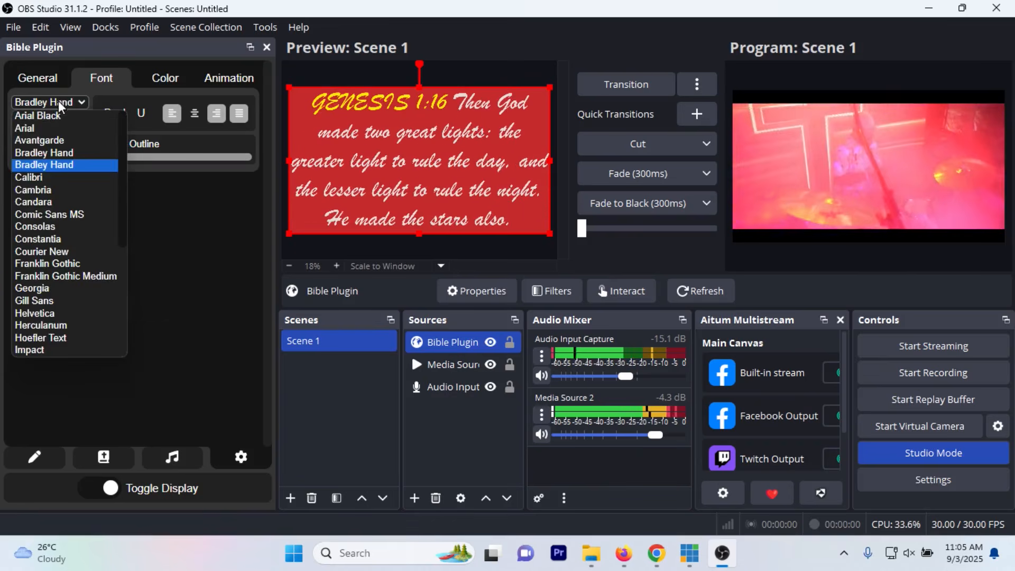
pyautogui.click(47, 175)
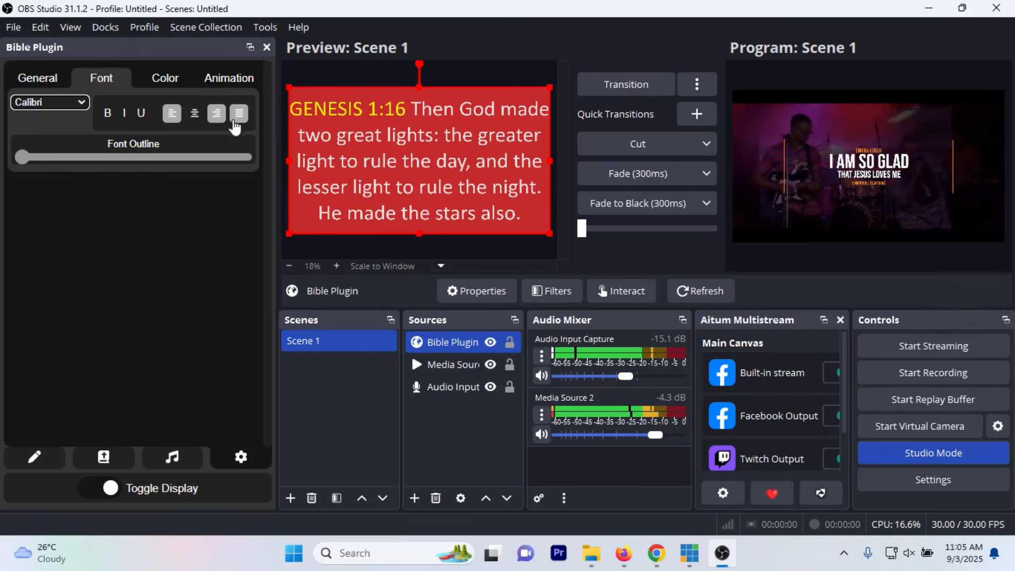
# Step: Set the verse background to dark red (RGB 48, 8, 8) and the font colour to RGB 234, 220, 220
pyautogui.click(169, 80)
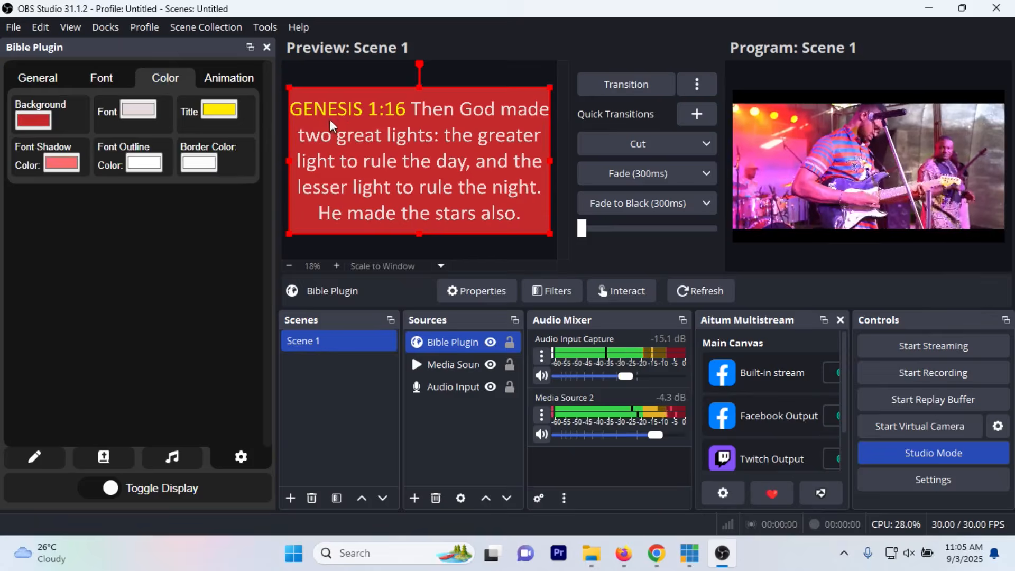
pyautogui.click(32, 121)
pyautogui.moveTo(149, 154)
pyautogui.mouseDown()
pyautogui.moveTo(104, 154)
pyautogui.moveTo(181, 166)
pyautogui.moveTo(165, 158)
pyautogui.moveTo(198, 196)
pyautogui.moveTo(149, 225)
pyautogui.moveTo(158, 214)
pyautogui.mouseUp()
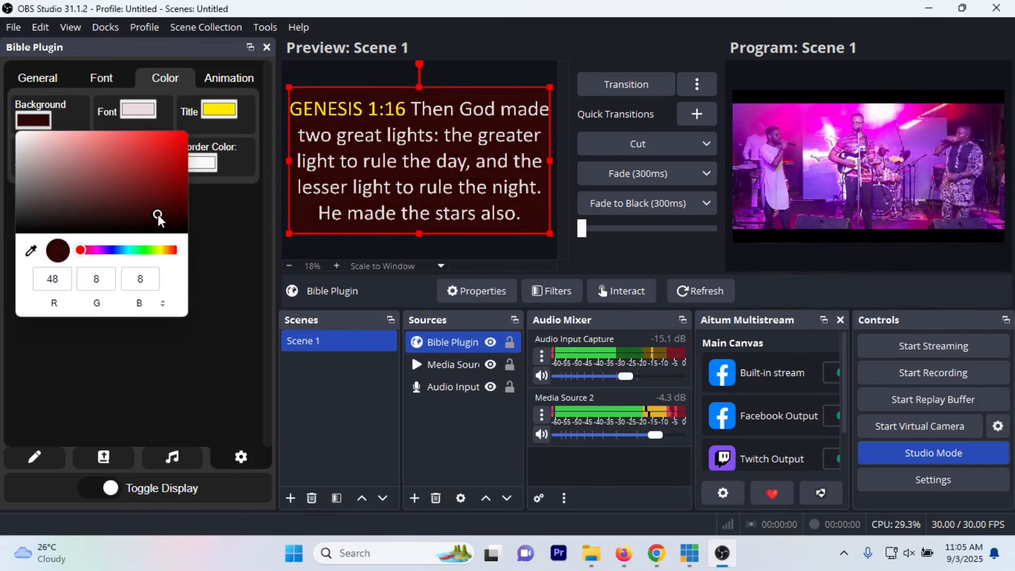
pyautogui.click(140, 111)
pyautogui.moveTo(134, 128)
pyautogui.mouseDown()
pyautogui.moveTo(205, 128)
pyautogui.moveTo(227, 141)
pyautogui.moveTo(170, 158)
pyautogui.moveTo(120, 131)
pyautogui.moveTo(131, 141)
pyautogui.moveTo(132, 130)
pyautogui.mouseUp()
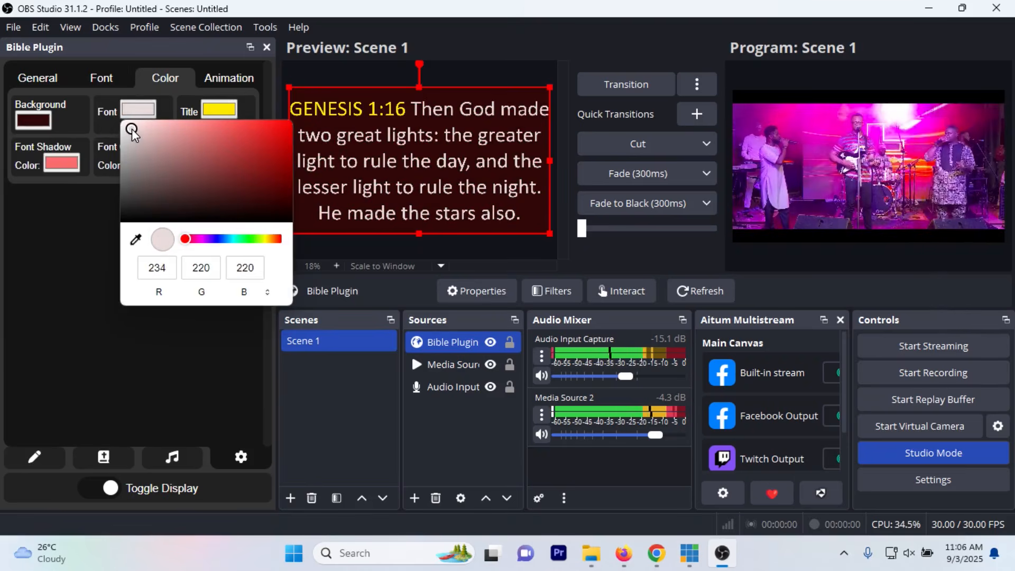
# Step: Set the verse title colour to yellow (RGB 245, 225, 5), and view the font shadow colour without changing it
pyautogui.click(215, 109)
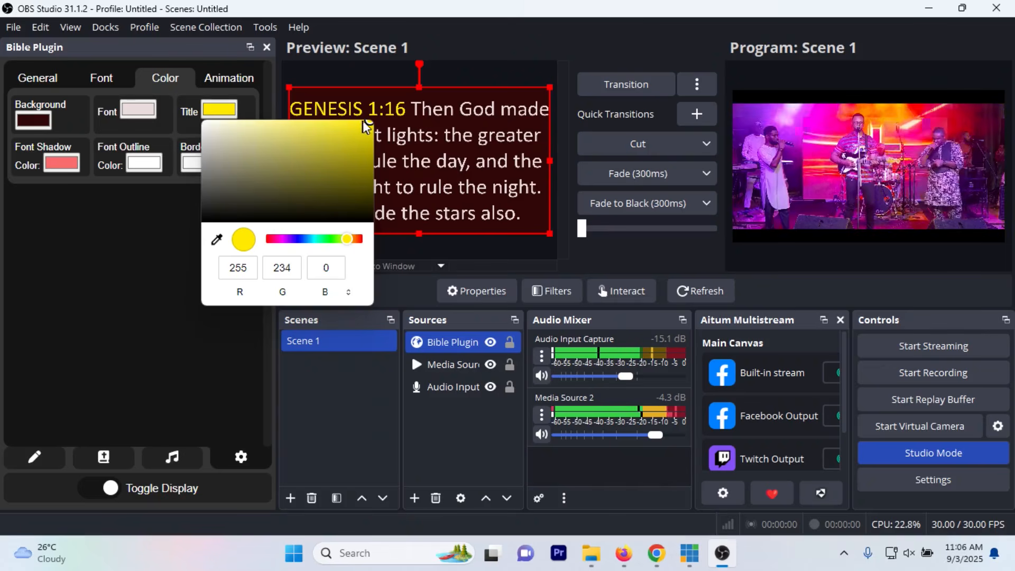
pyautogui.moveTo(369, 126)
pyautogui.mouseDown()
pyautogui.moveTo(327, 163)
pyautogui.moveTo(339, 160)
pyautogui.moveTo(354, 190)
pyautogui.moveTo(322, 184)
pyautogui.moveTo(367, 127)
pyautogui.mouseUp()
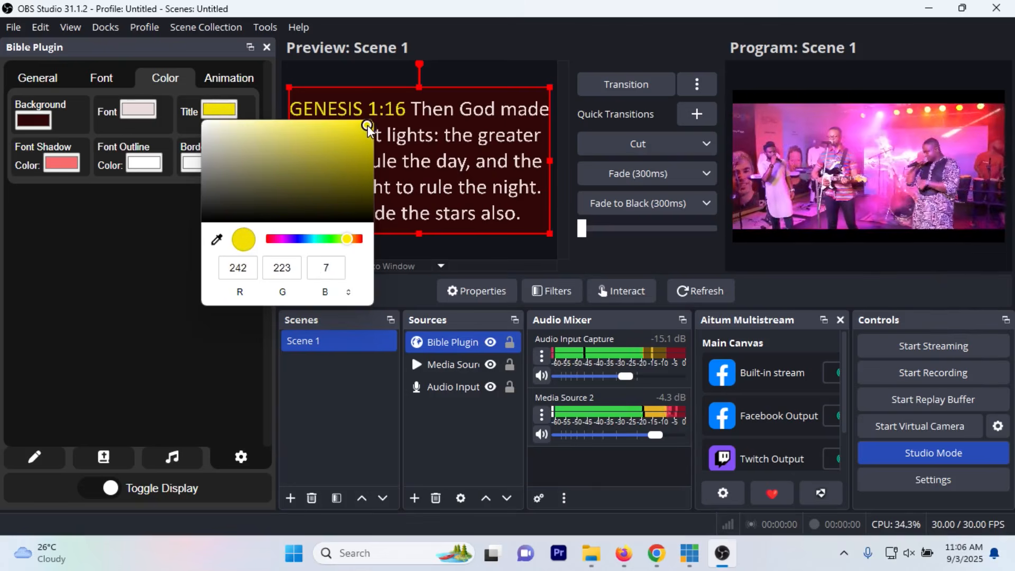
pyautogui.click(63, 163)
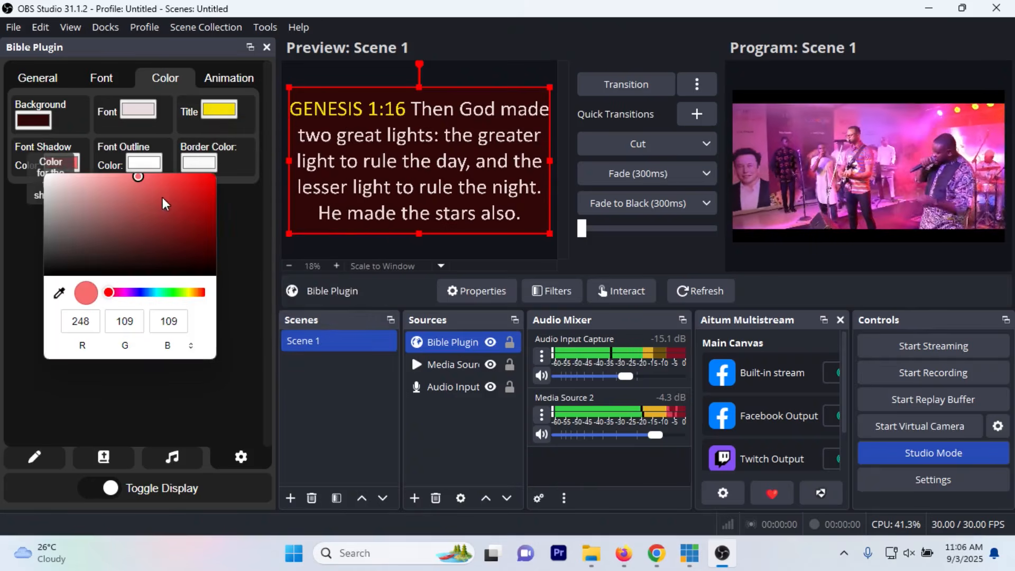
pyautogui.click(271, 317)
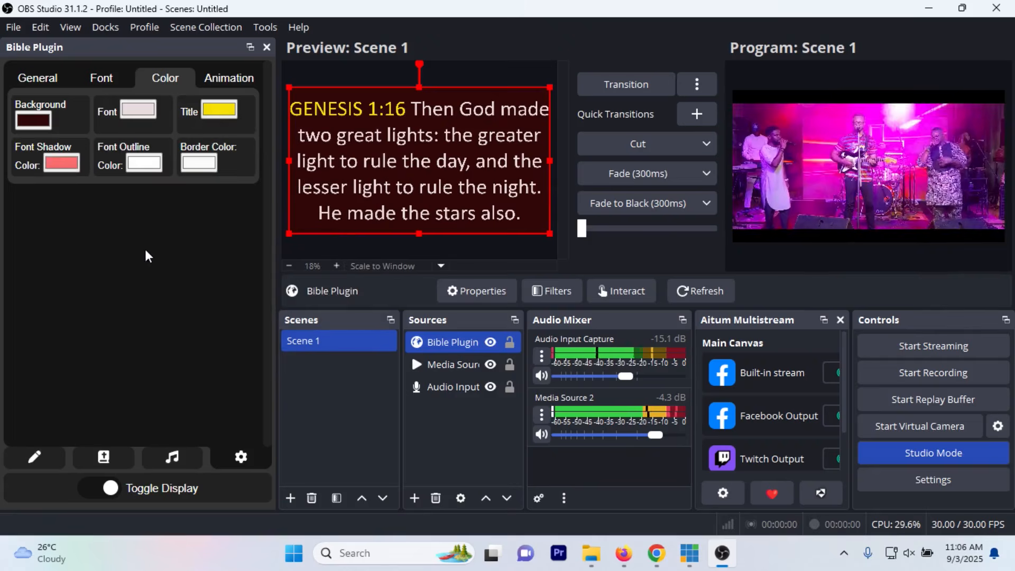
# Step: Review the available animation types and easing options, keeping Fade and Ease In selected
pyautogui.click(233, 78)
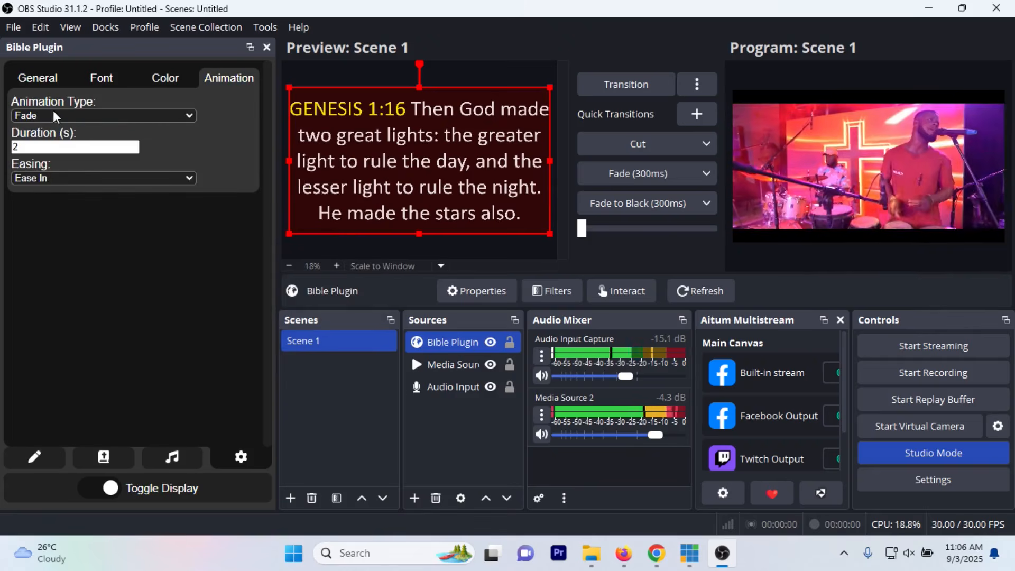
pyautogui.click(70, 114)
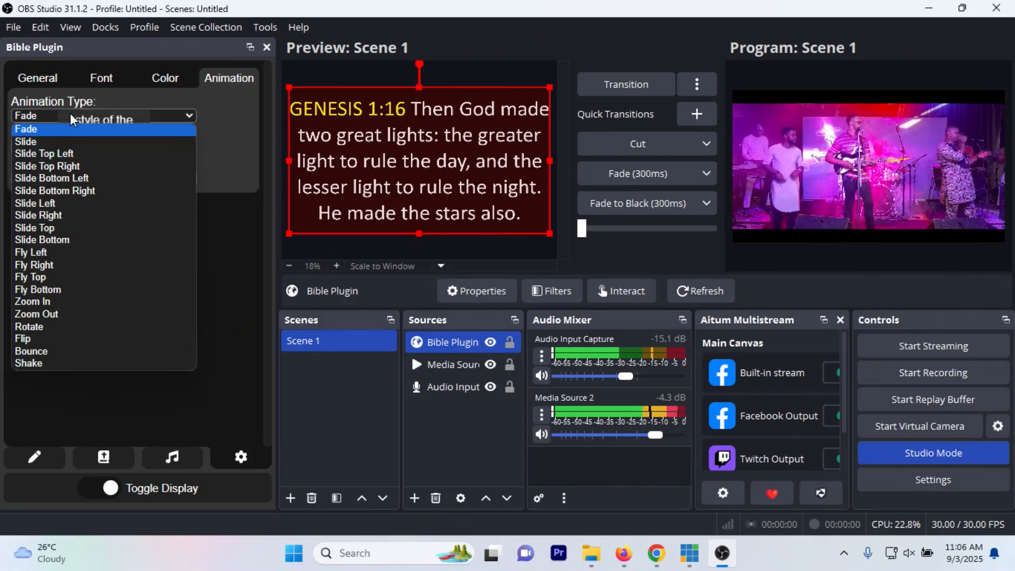
pyautogui.click(69, 114)
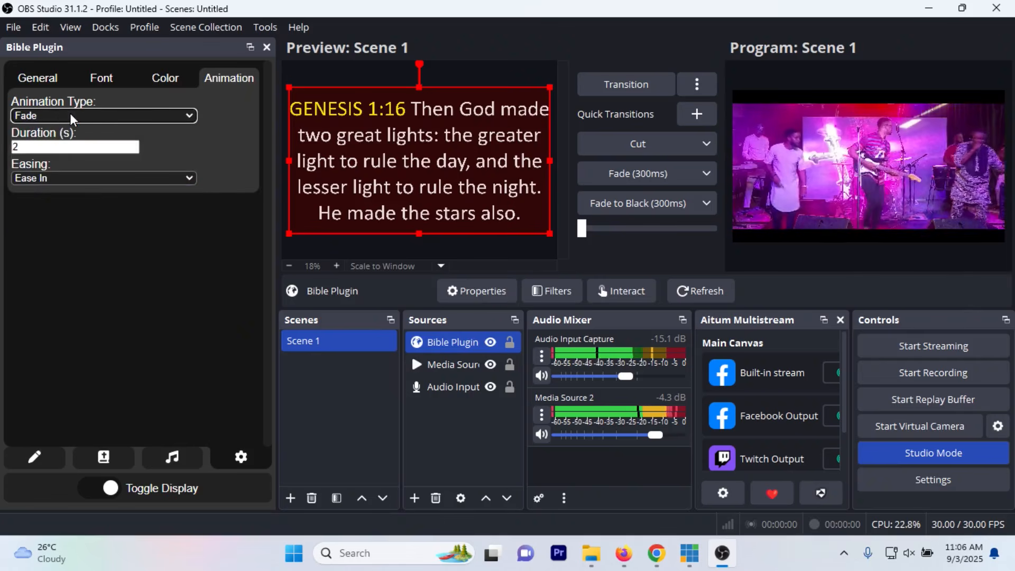
pyautogui.click(70, 113)
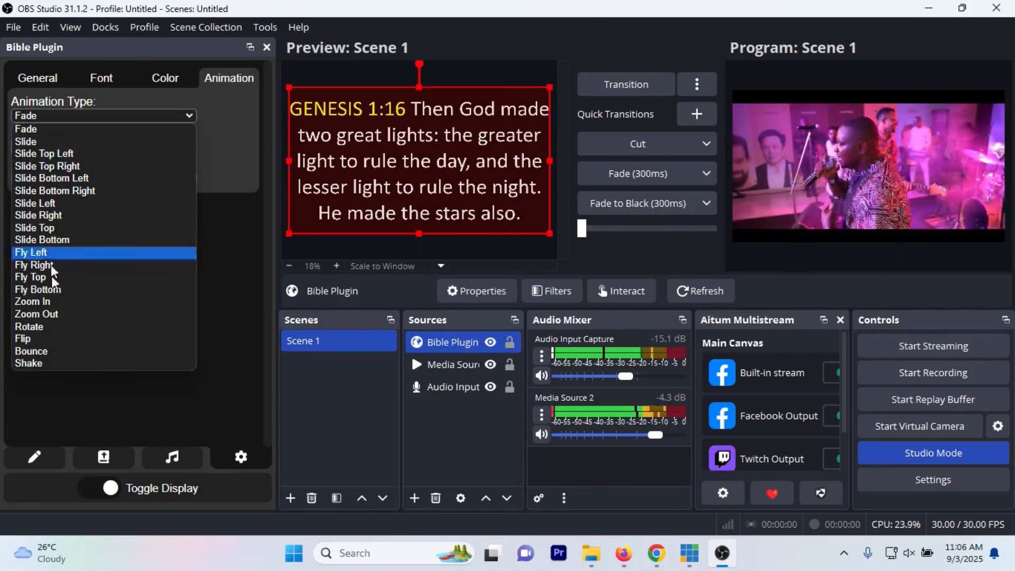
pyautogui.click(242, 123)
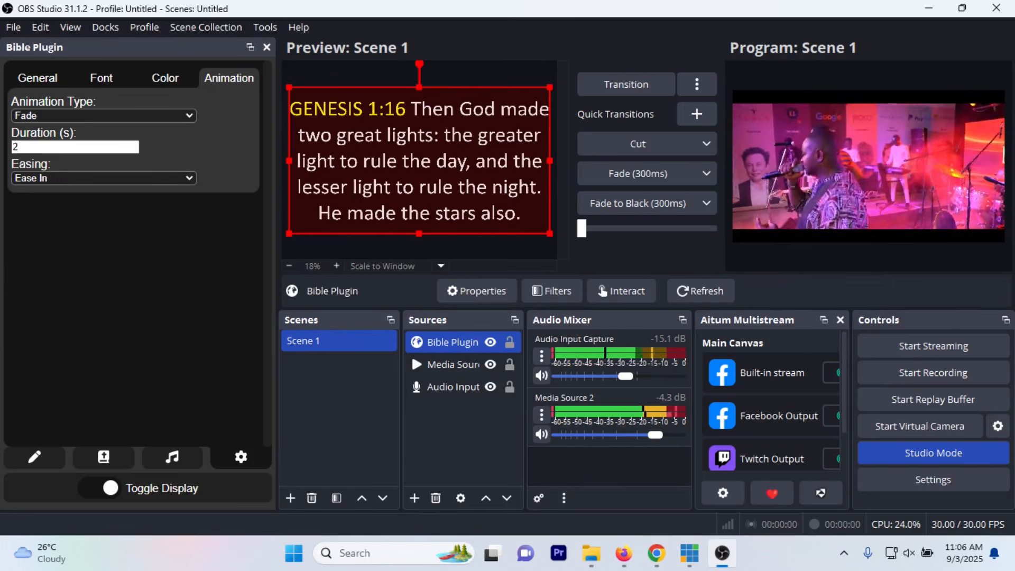
pyautogui.click(56, 178)
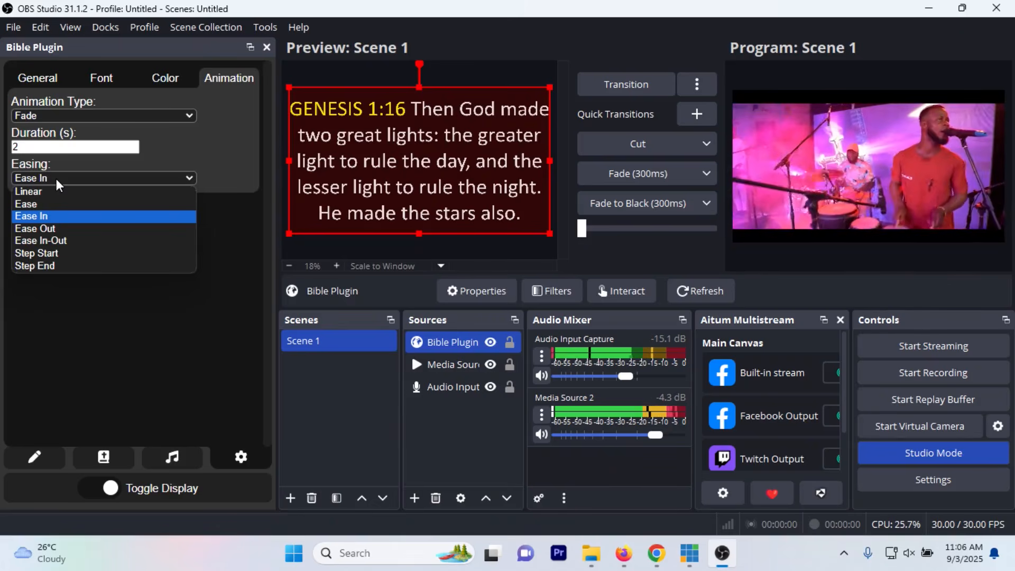
pyautogui.click(238, 217)
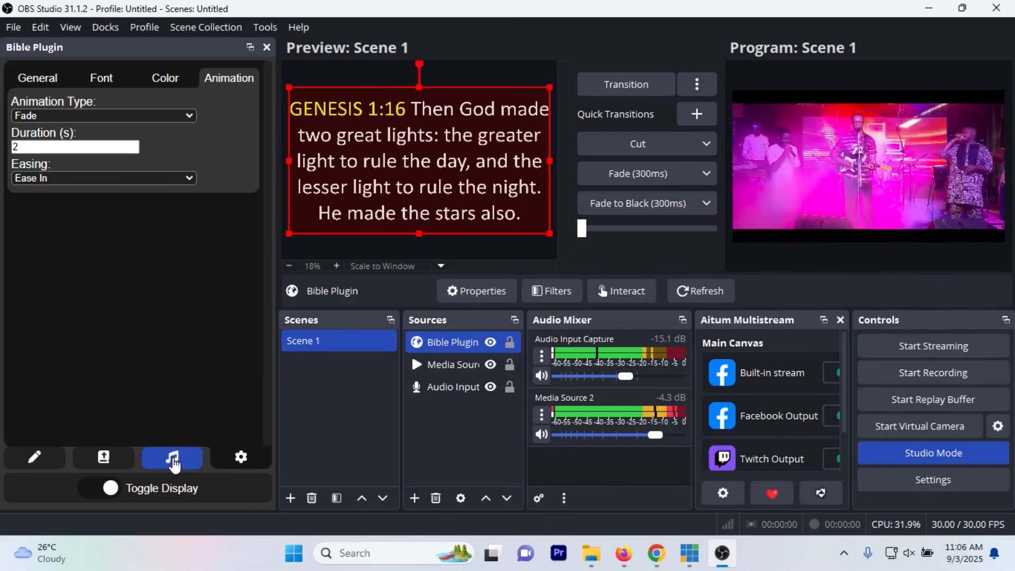
# Step: Toggle the plugin's verse display off to reveal the video, and turn it back on
pyautogui.click(103, 488)
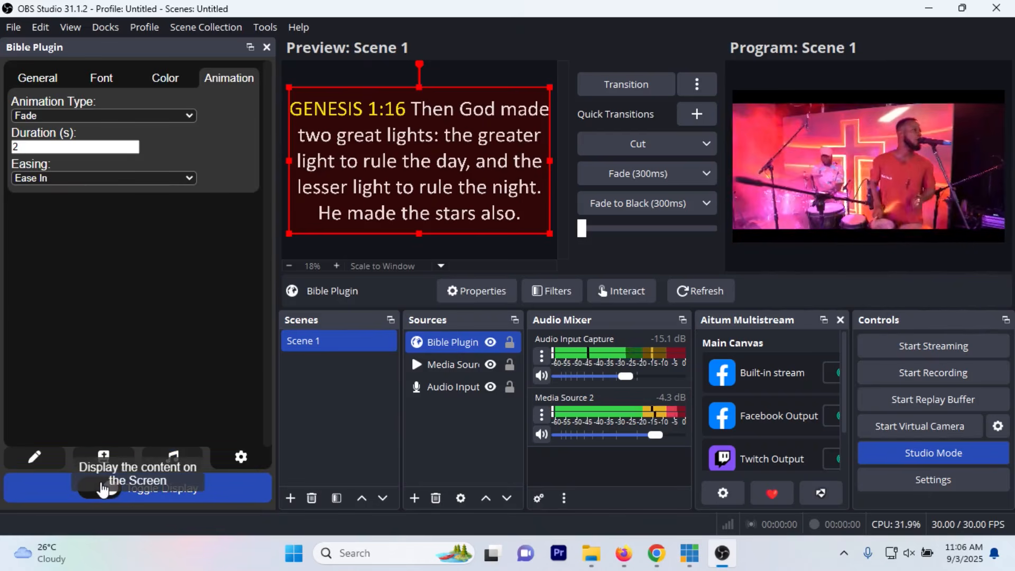
pyautogui.click(98, 491)
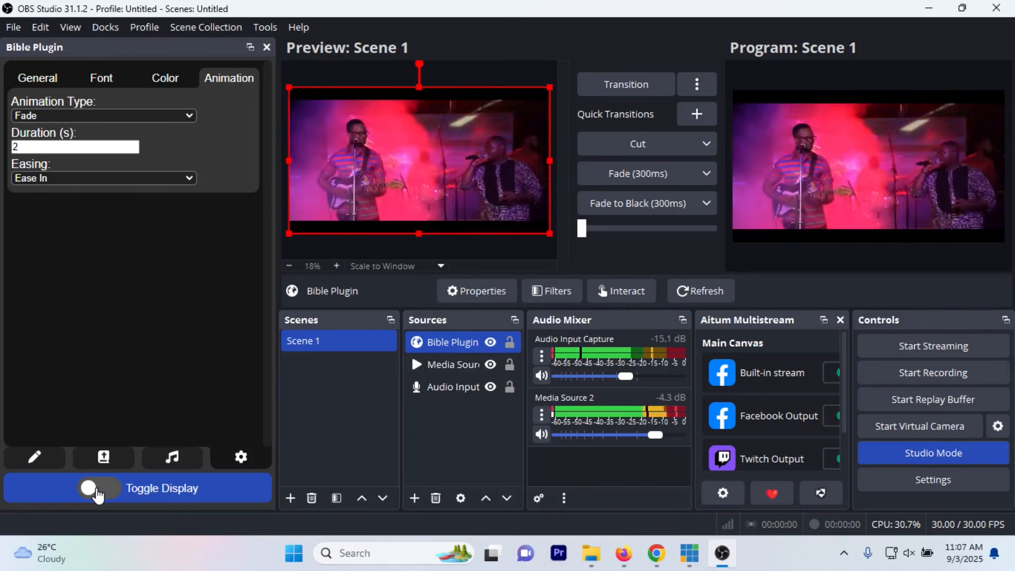
pyautogui.click(98, 492)
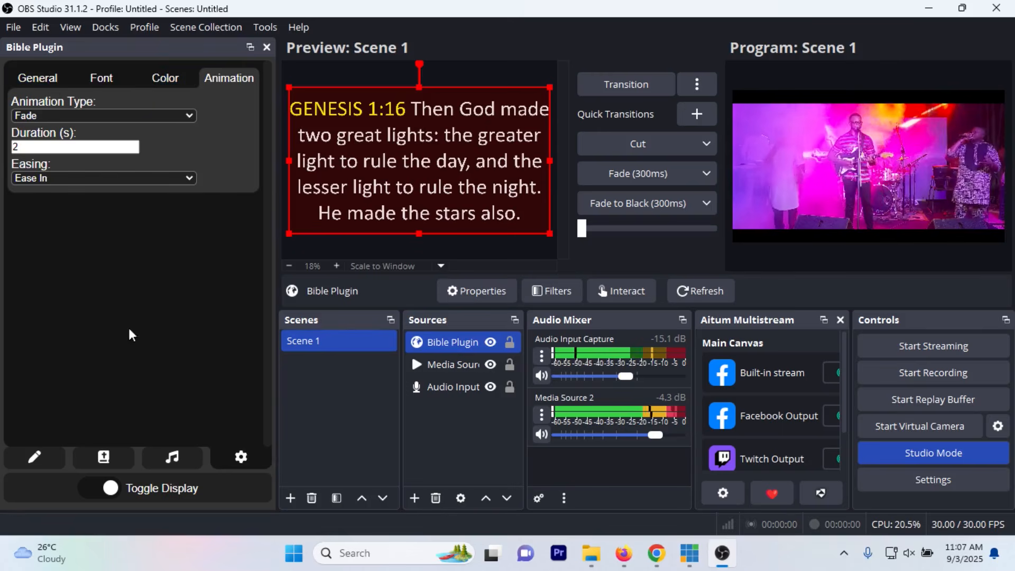
# Step: Return to the plugin's Bible verses and send the previewed Genesis 1:16 to the Program output with a Cut transition
pyautogui.click(126, 456)
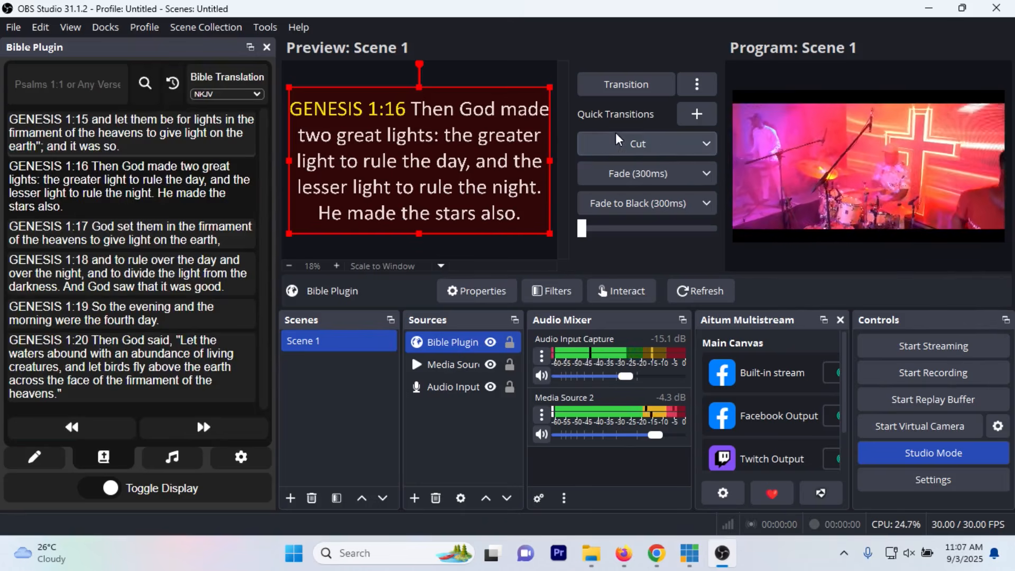
pyautogui.click(622, 147)
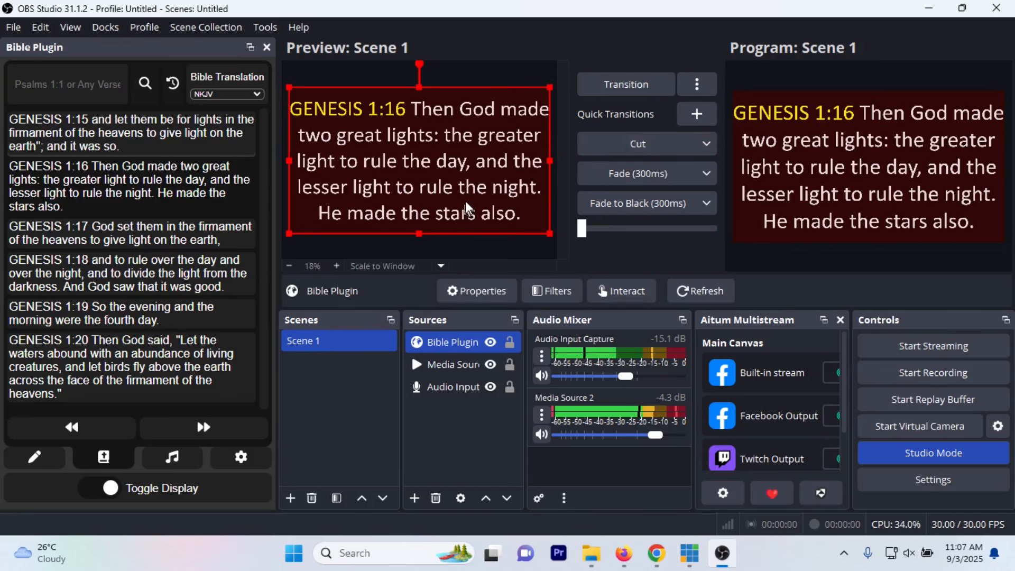
# Step: Hide the Bible Plugin source and cut to Program, and bring the source back with another Cut
pyautogui.click(491, 342)
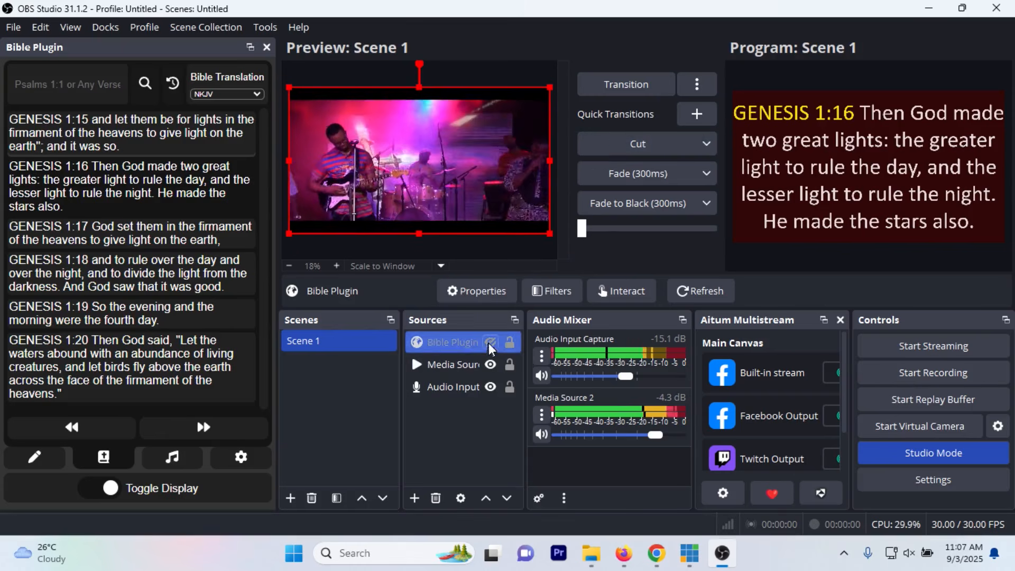
pyautogui.click(634, 144)
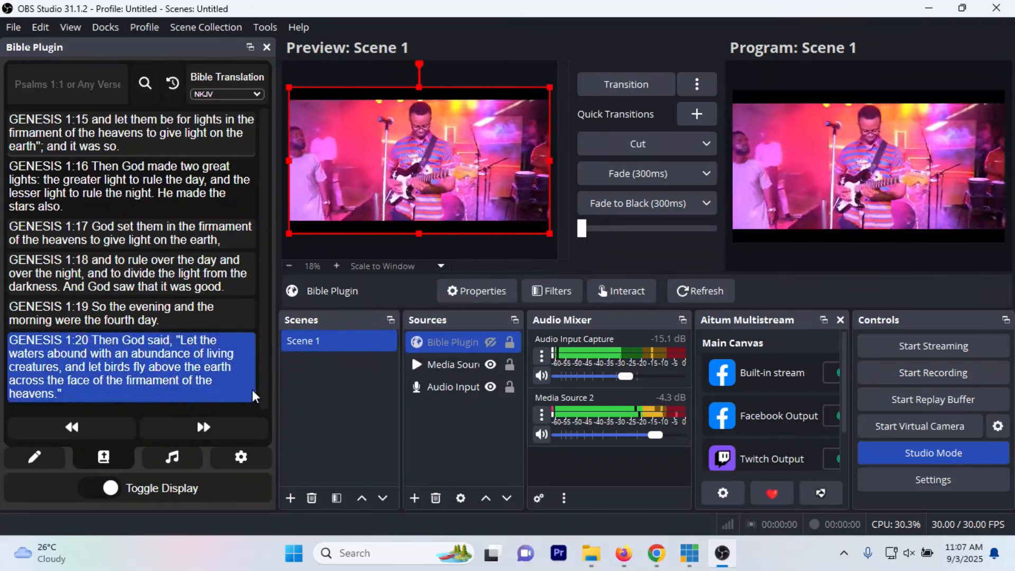
pyautogui.click(491, 342)
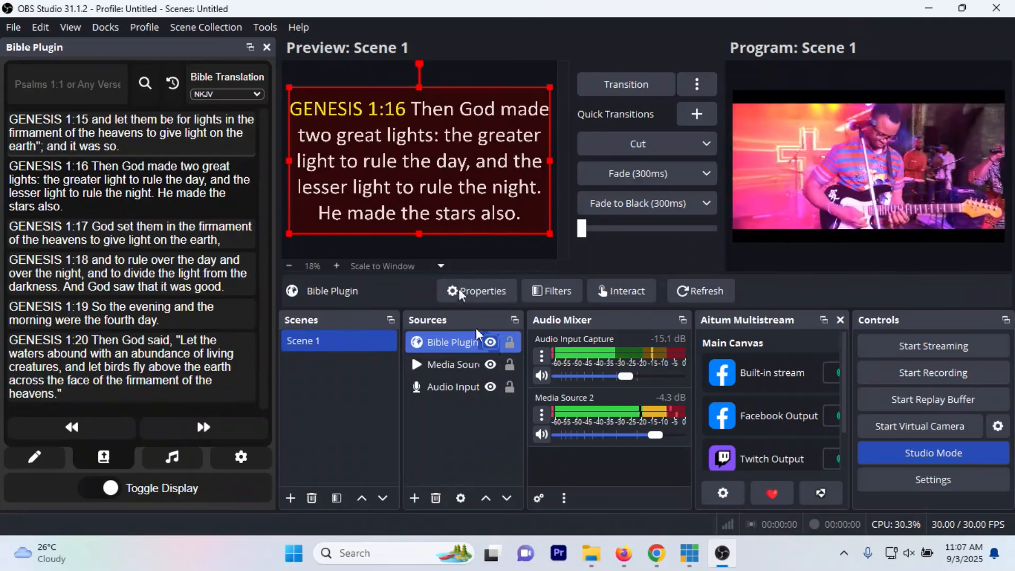
pyautogui.click(640, 144)
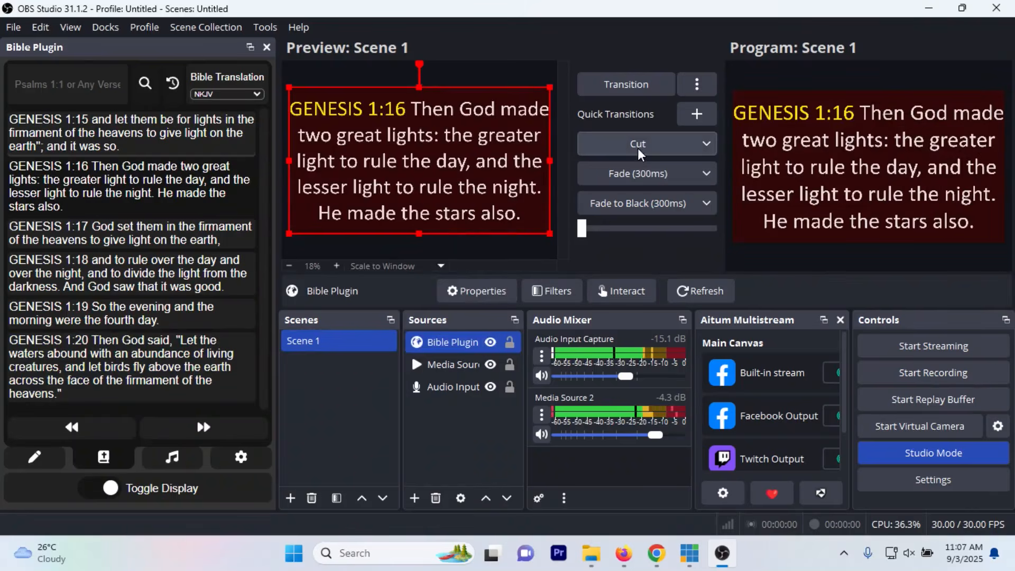
# Step: Toggle the plugin's display off to fade out the verse over the video, and toggle it back on
pyautogui.click(94, 492)
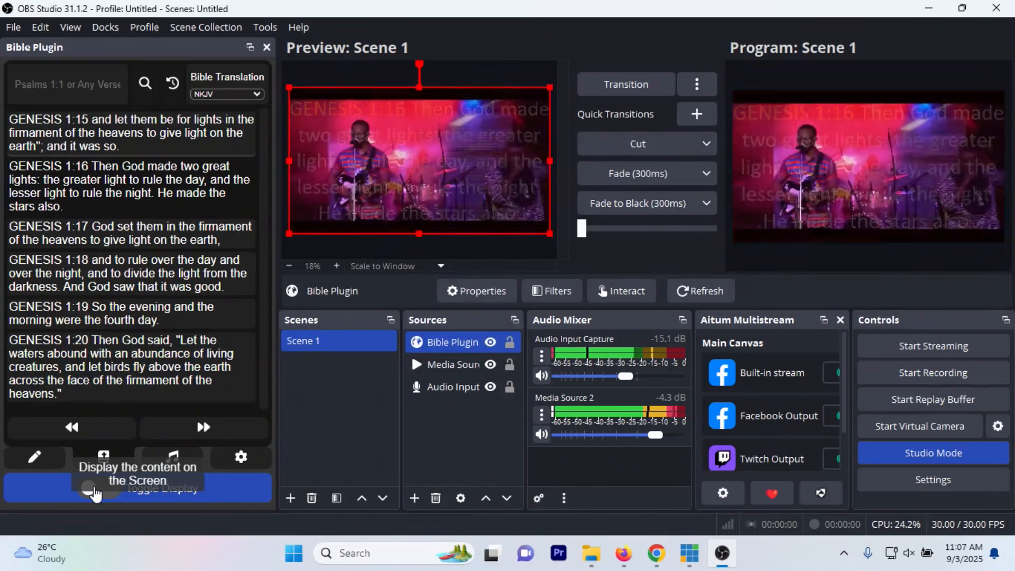
pyautogui.click(170, 465)
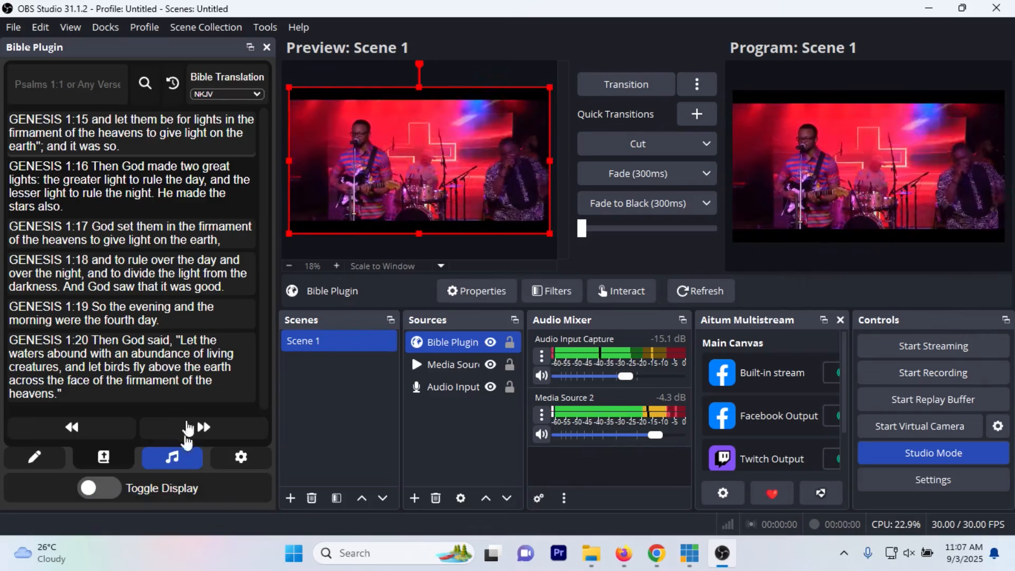
pyautogui.click(103, 487)
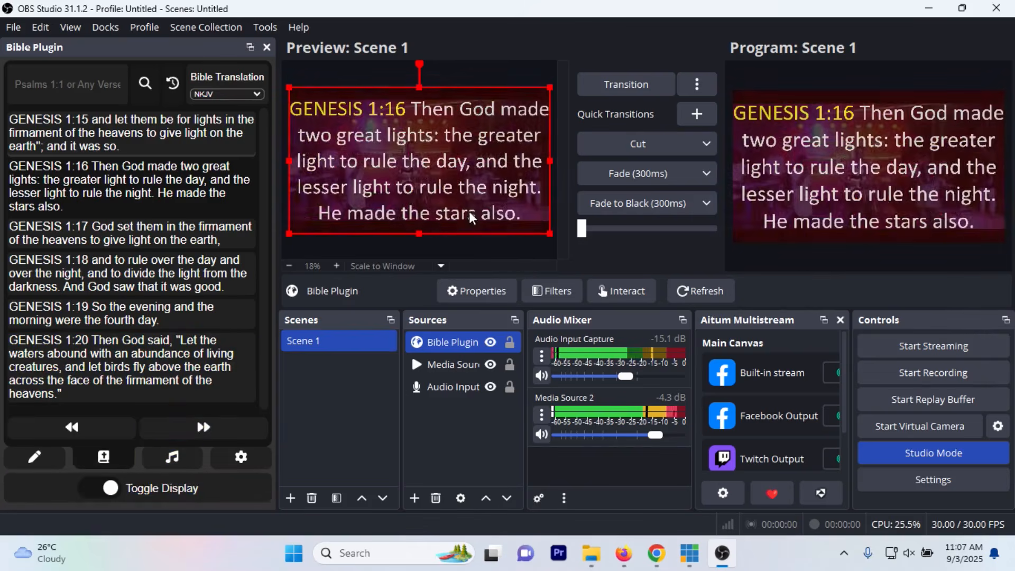
# Step: Cut to Program with the Bible Plugin source hidden, show the source again in Preview, and dismiss the antivirus notification
pyautogui.click(491, 342)
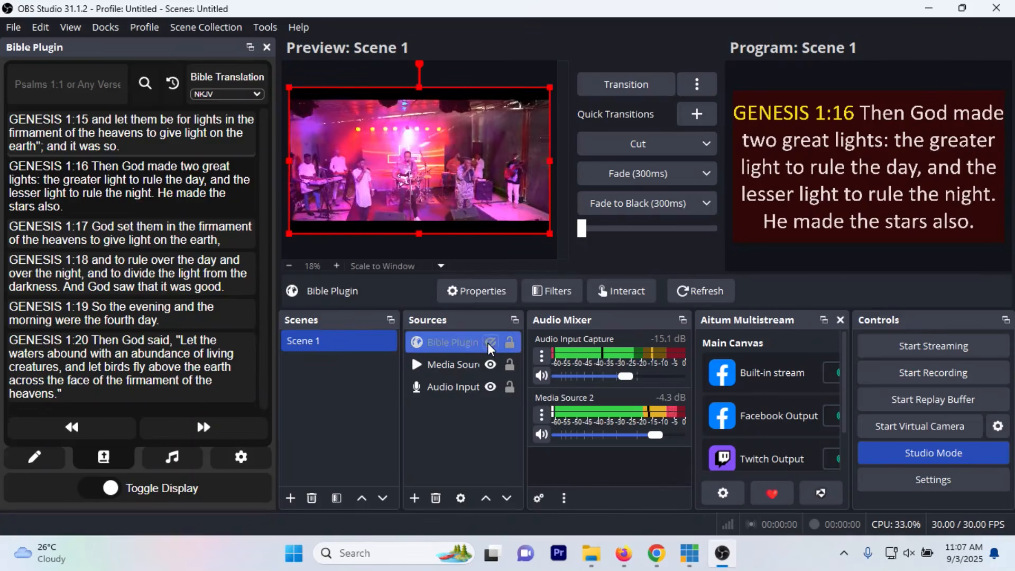
pyautogui.click(617, 143)
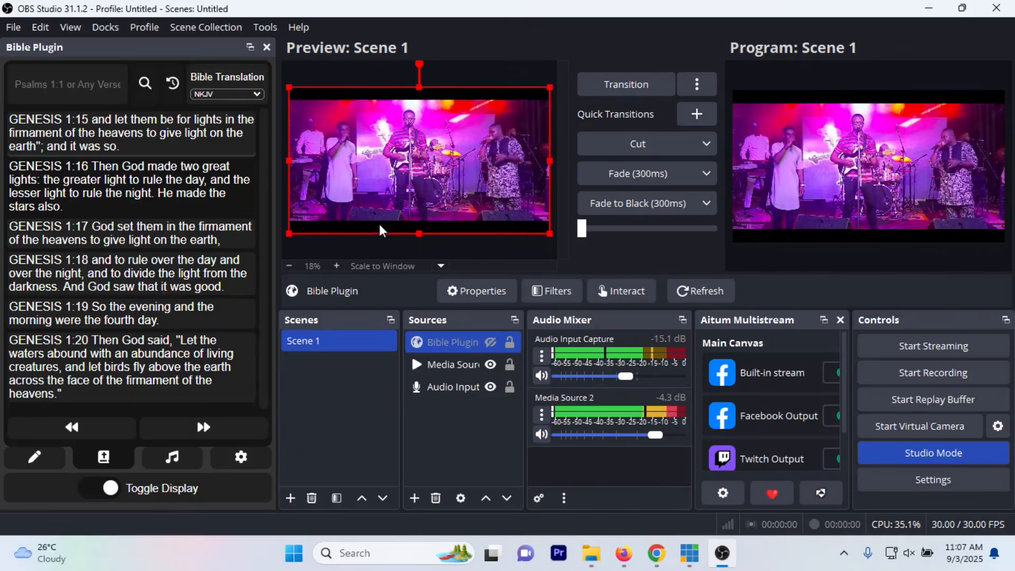
pyautogui.click(490, 342)
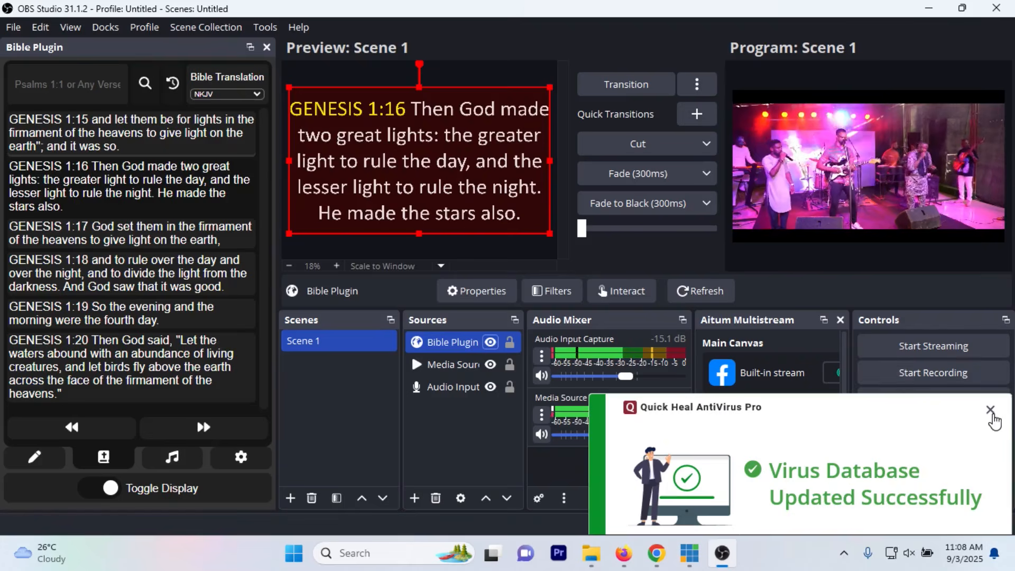
pyautogui.click(990, 410)
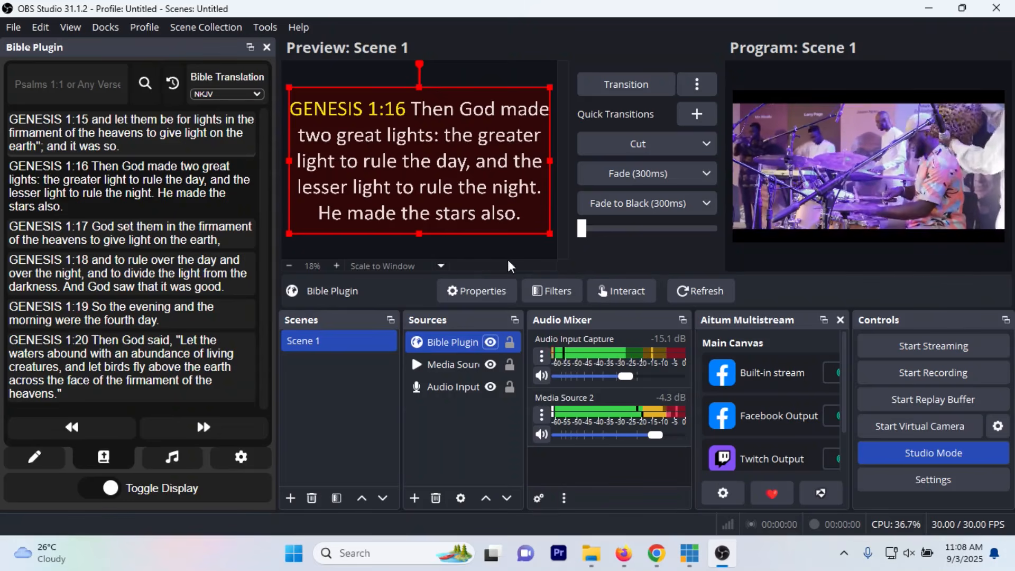
# Step: Set the Bible Plugin source's height to 300 and place it along the lower edge of the preview canvas
pyautogui.doubleClick(463, 347)
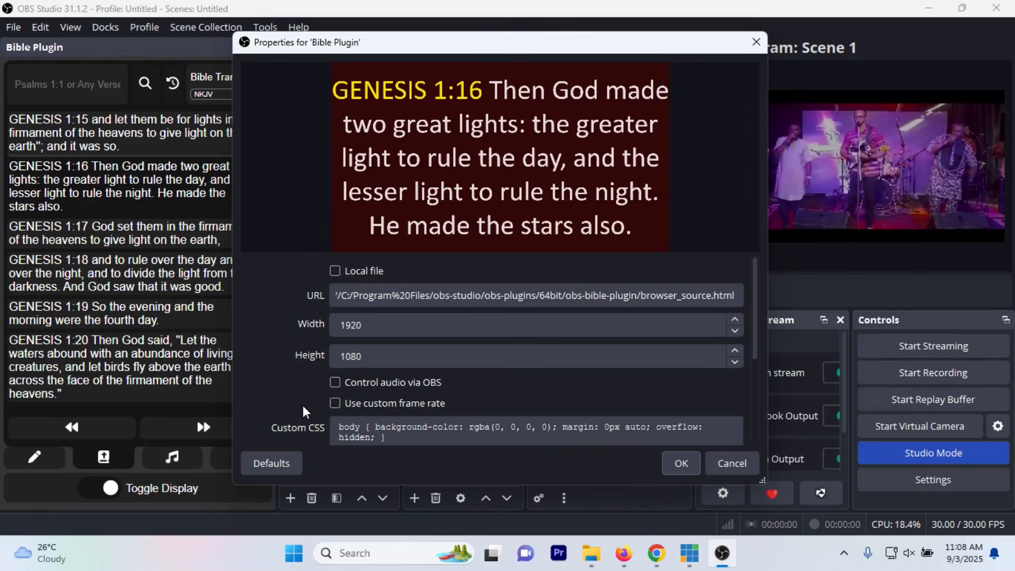
pyautogui.click(333, 334)
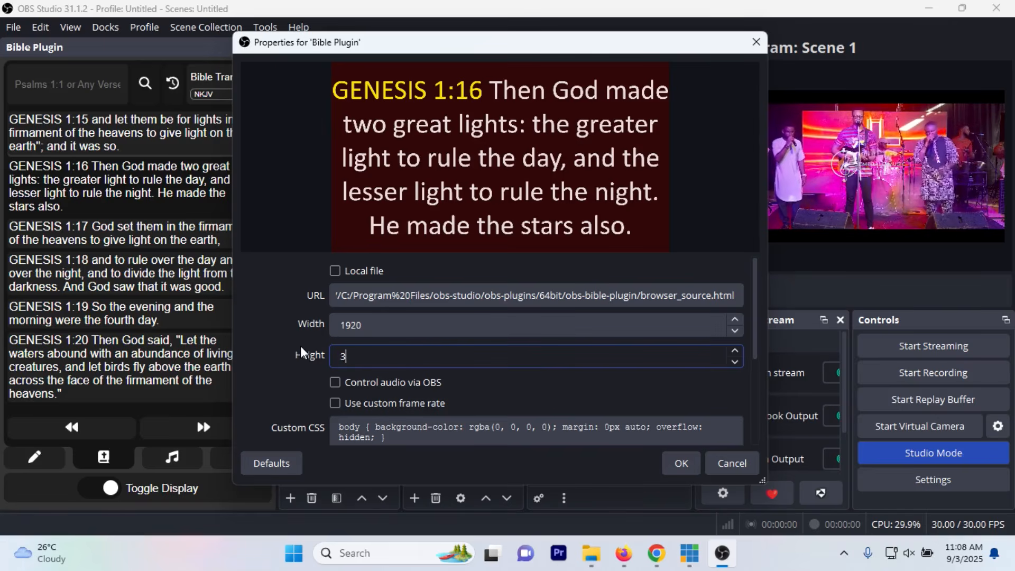
pyautogui.click(681, 463)
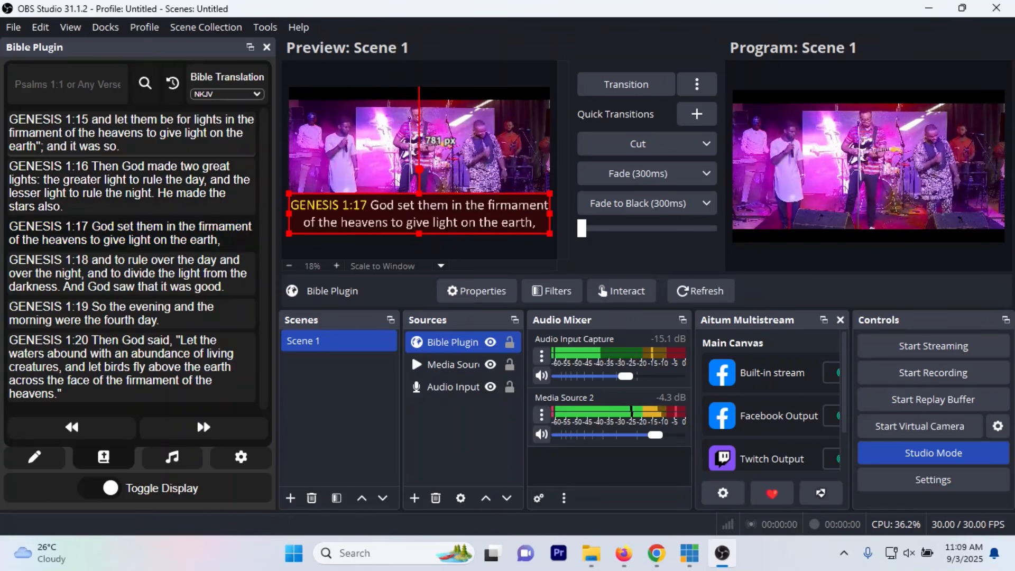
# Step: Display Genesis 1:16 and the verses following it in the lower-third source, finishing on Genesis 1:18
pyautogui.click(127, 180)
pyautogui.click(136, 232)
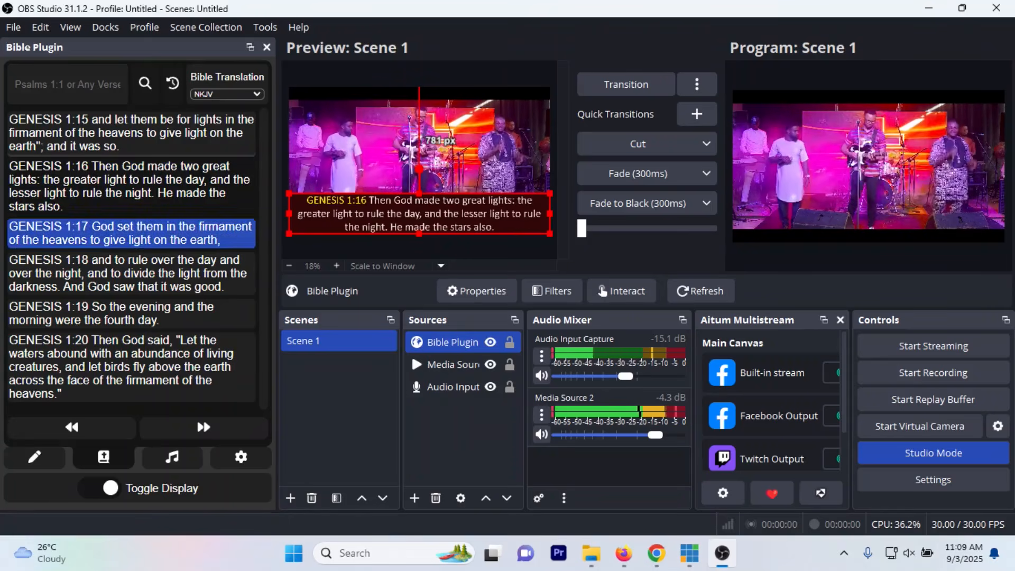
pyautogui.click(132, 273)
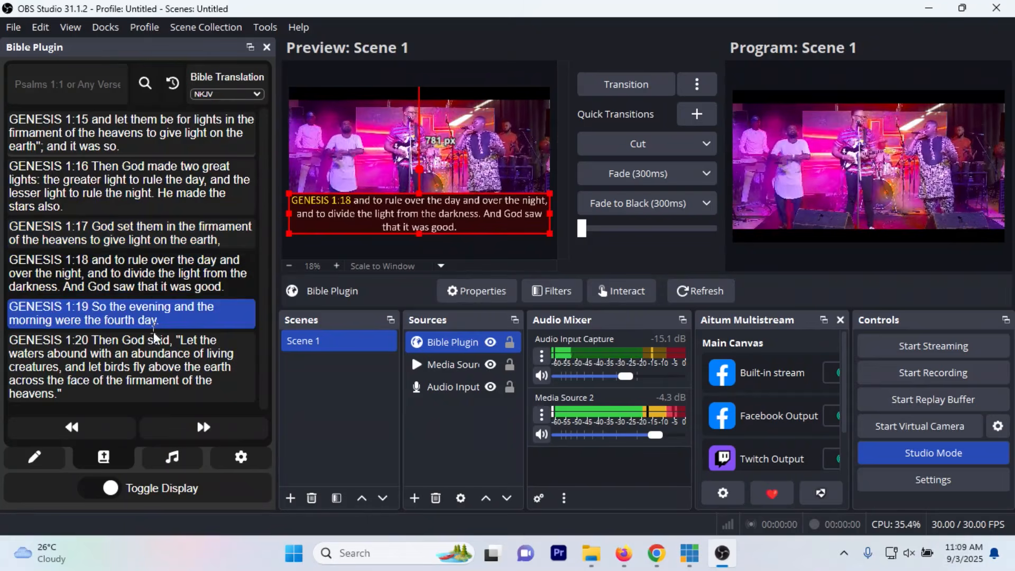
pyautogui.click(158, 345)
pyautogui.click(132, 273)
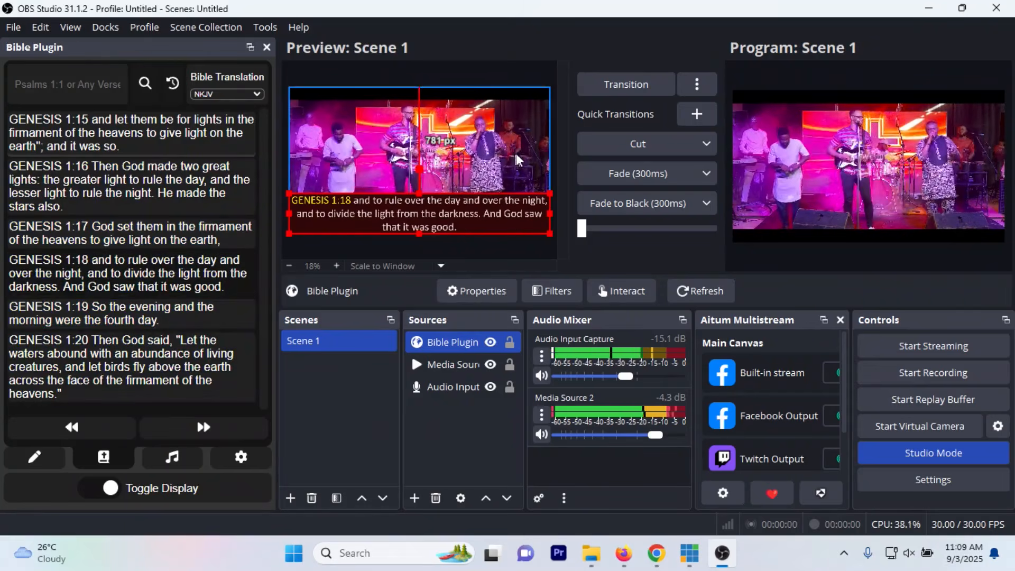
pyautogui.click(403, 121)
pyautogui.click(421, 227)
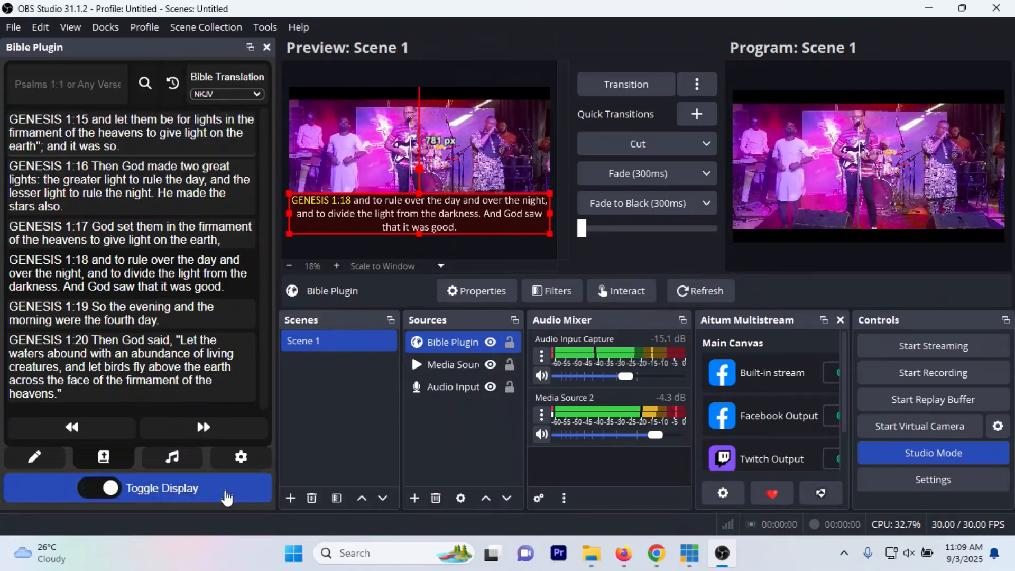
# Step: Set the verse background colour to dark red (RGB 45, 6, 6) and send the preview to Program with a Cut
pyautogui.click(234, 466)
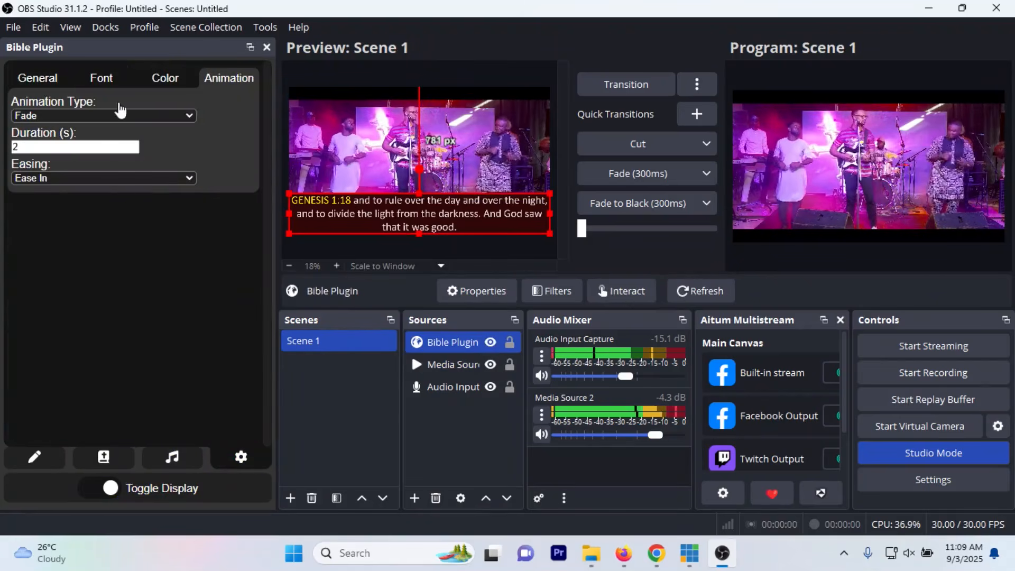
pyautogui.click(165, 78)
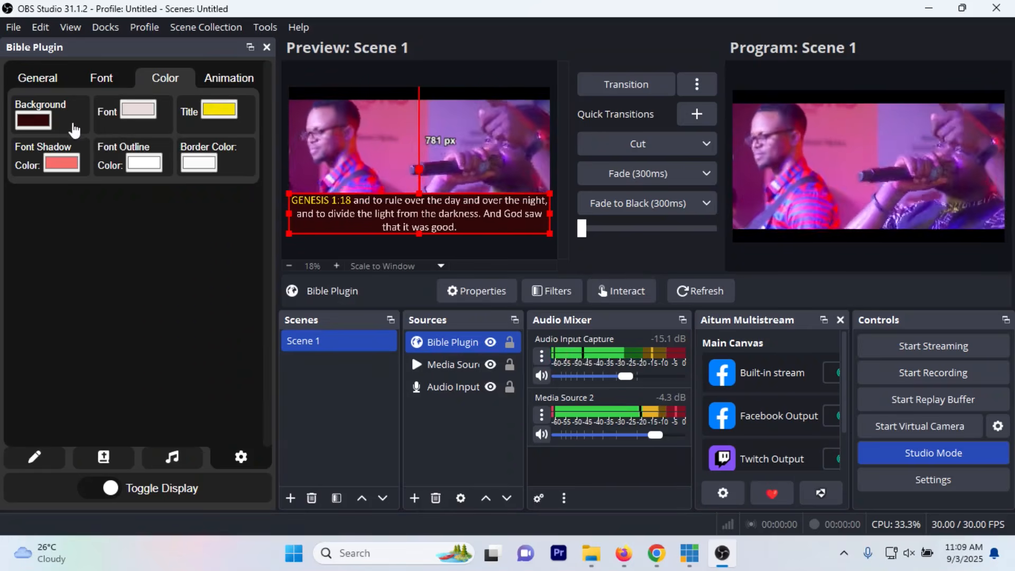
pyautogui.click(28, 123)
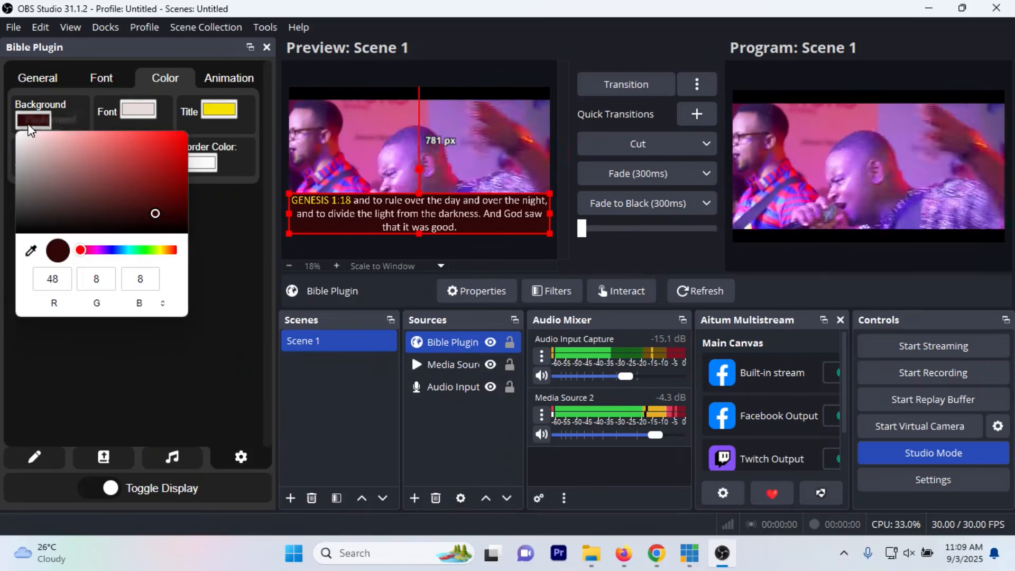
pyautogui.moveTo(151, 214)
pyautogui.mouseDown()
pyautogui.moveTo(160, 154)
pyautogui.moveTo(91, 148)
pyautogui.moveTo(143, 151)
pyautogui.moveTo(164, 215)
pyautogui.mouseUp()
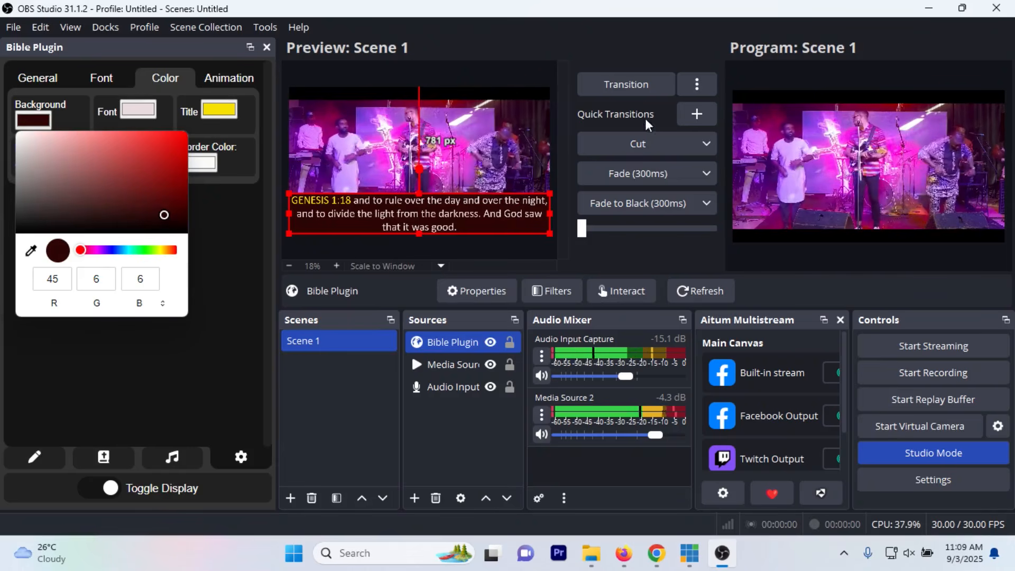
pyautogui.click(643, 137)
pyautogui.click(642, 138)
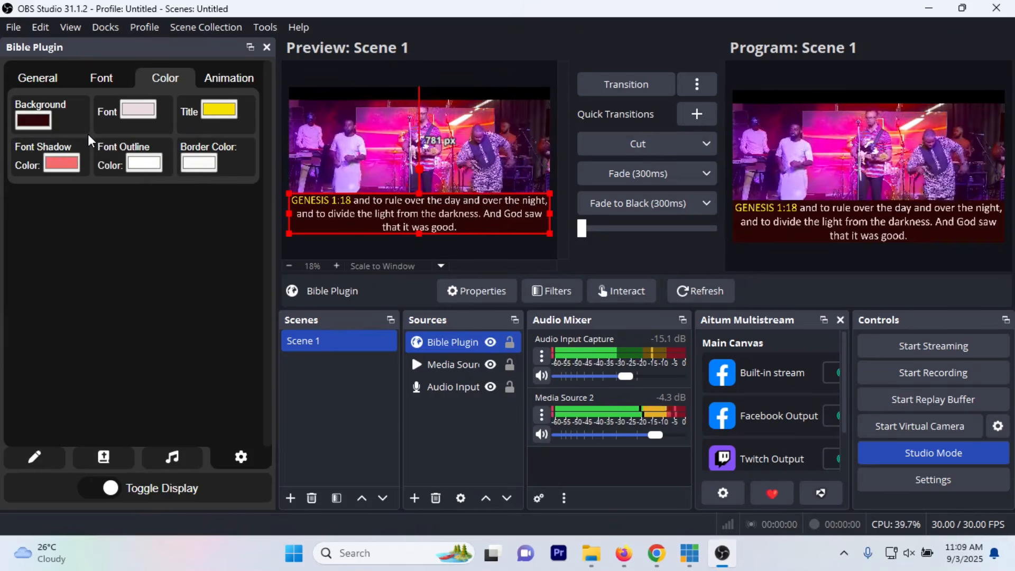
# Step: Change the verse background colour to dark green (RGB 1, 30, 11)
pyautogui.click(43, 119)
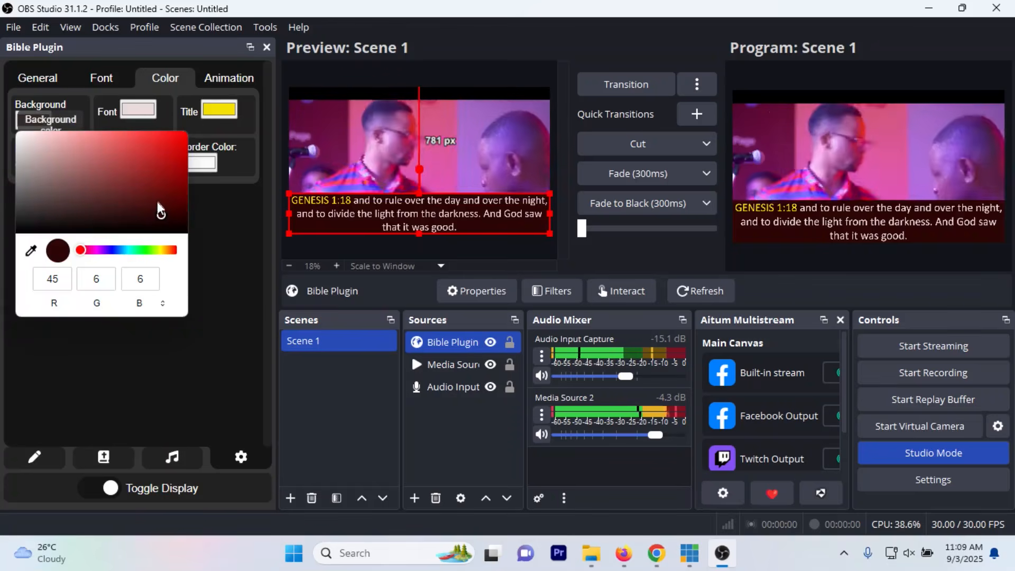
pyautogui.moveTo(164, 213); pyautogui.dragTo(138, 250)
pyautogui.click(85, 250)
pyautogui.moveTo(151, 168); pyautogui.dragTo(180, 219)
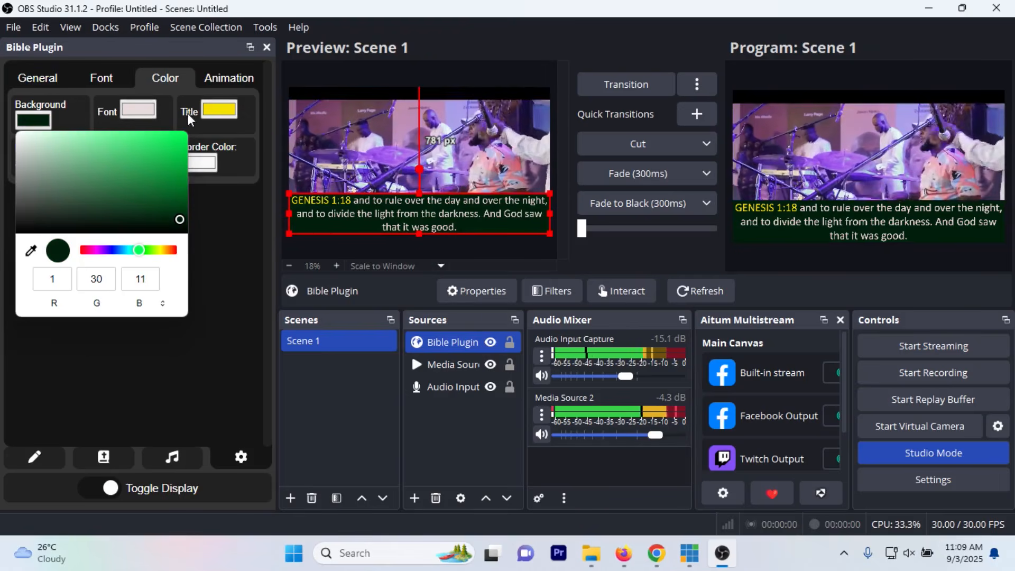
# Step: Set the verse title colour to a slightly darker yellow (RGB 236, 217, 9)
pyautogui.click(219, 110)
pyautogui.click(219, 109)
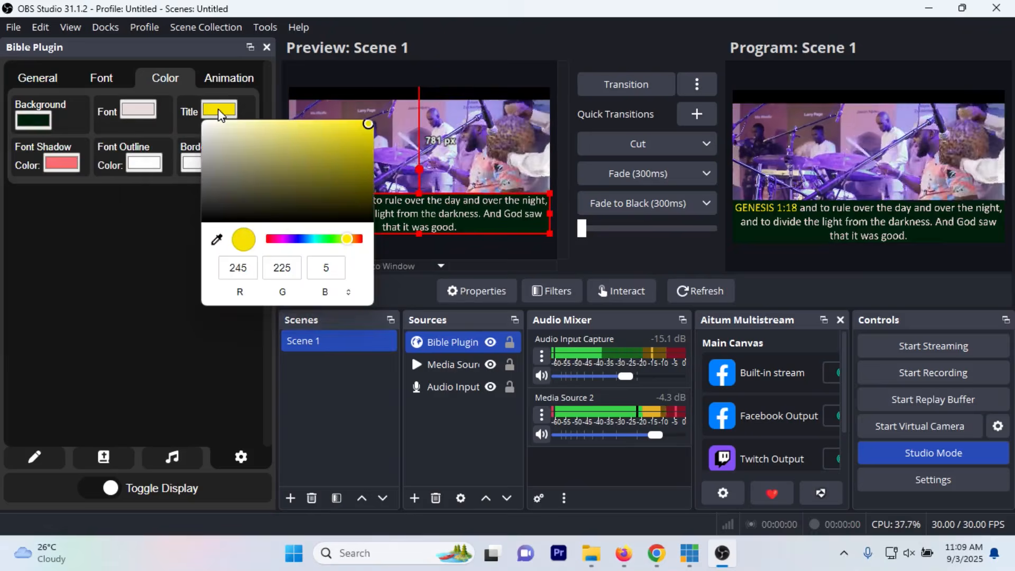
pyautogui.moveTo(369, 127)
pyautogui.mouseDown()
pyautogui.moveTo(310, 183)
pyautogui.moveTo(368, 189)
pyautogui.moveTo(349, 146)
pyautogui.moveTo(351, 129)
pyautogui.moveTo(366, 128)
pyautogui.mouseUp()
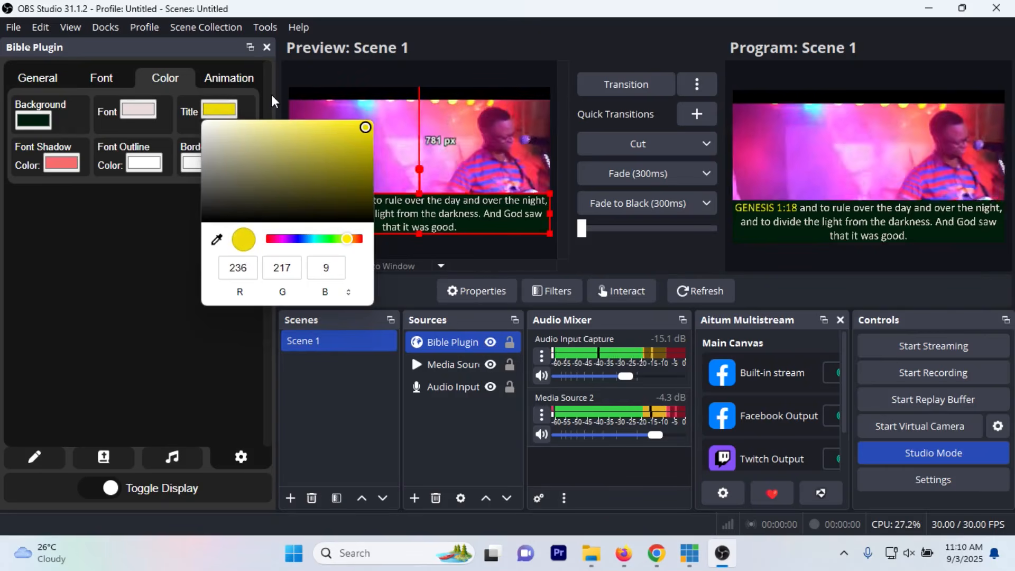
pyautogui.click(256, 93)
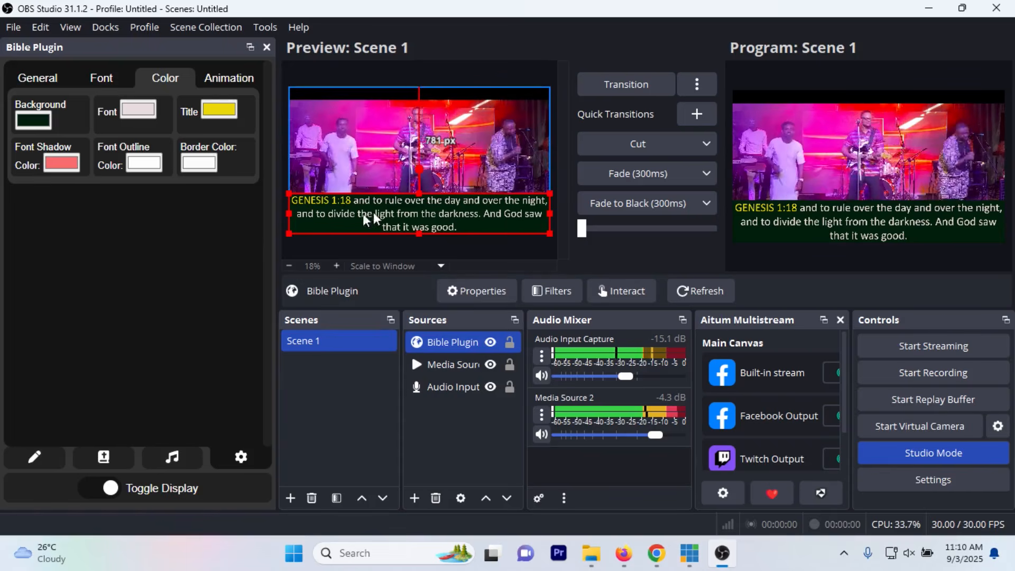
# Step: Lower the verse background's opacity to its minimum in the plugin's general settings, and deselect the Bible Plugin source
pyautogui.click(47, 87)
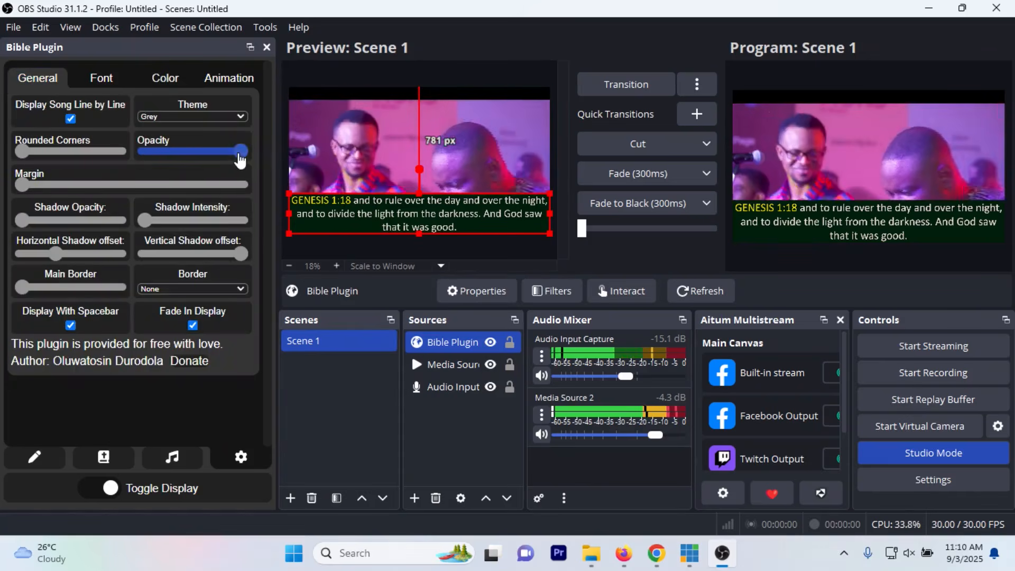
pyautogui.moveTo(241, 155); pyautogui.dragTo(139, 157)
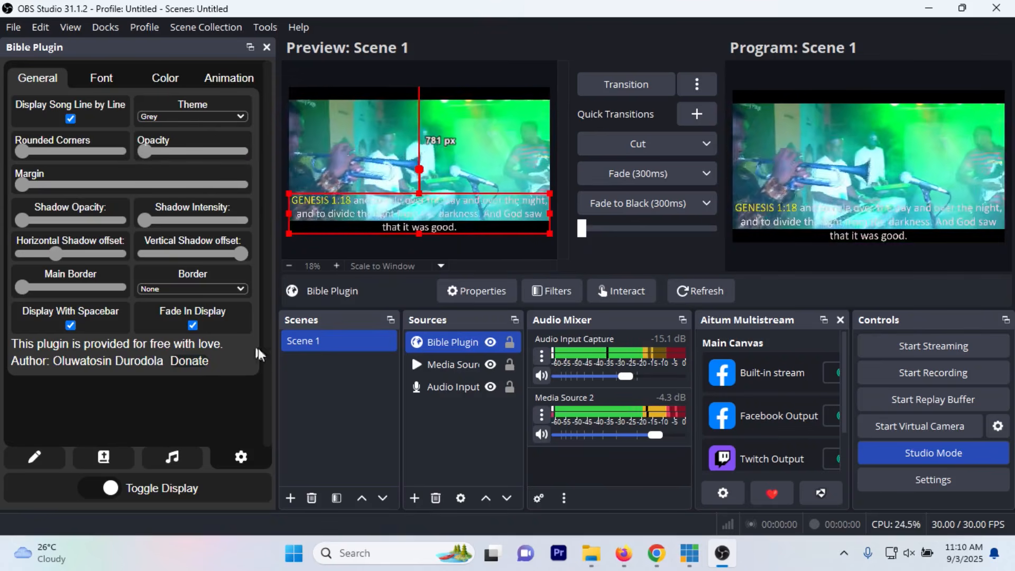
pyautogui.click(313, 406)
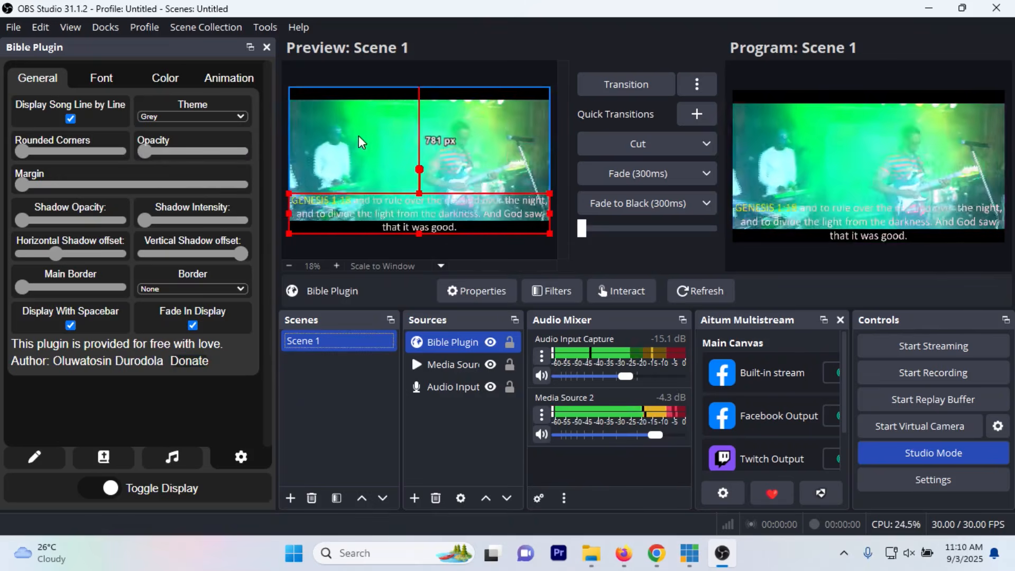
pyautogui.click(454, 418)
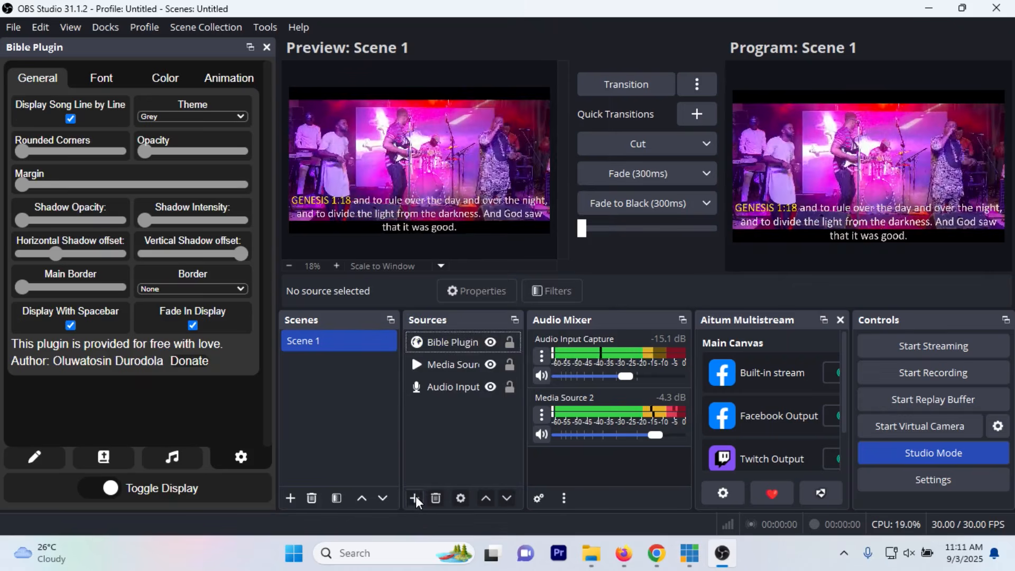
# Step: Add a new Image source to Scene 1
pyautogui.click(415, 498)
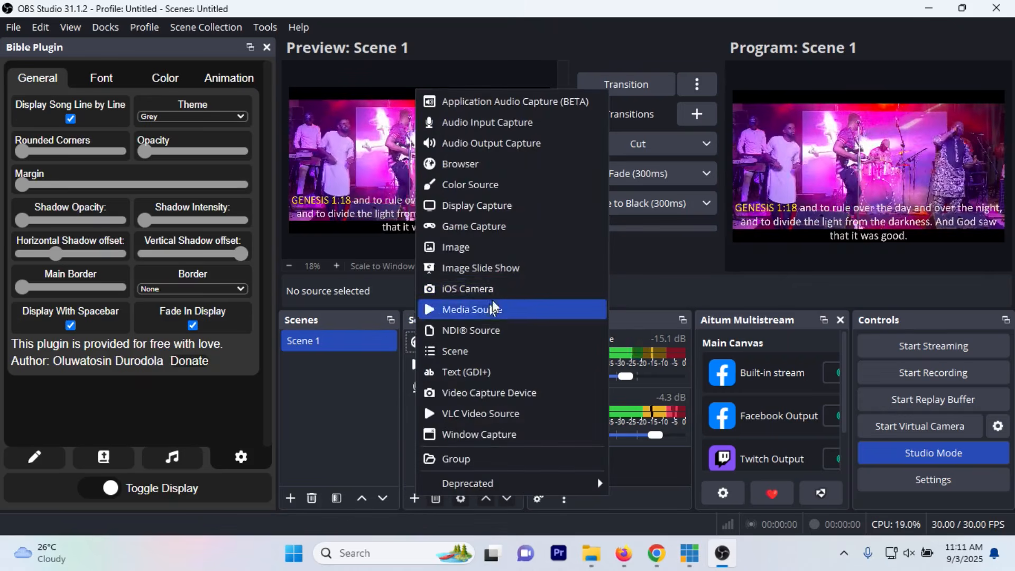
pyautogui.click(473, 247)
pyautogui.click(550, 356)
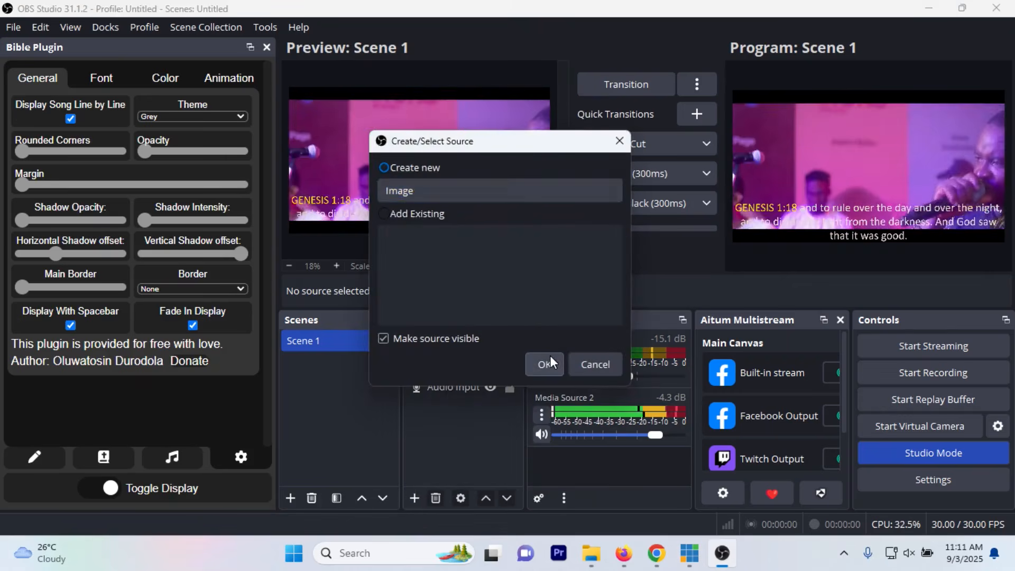
# Step: Load Brown Backdrop.jpg from Documents/vMixStorage/Streaming Graphics into the Image source
pyautogui.click(712, 272)
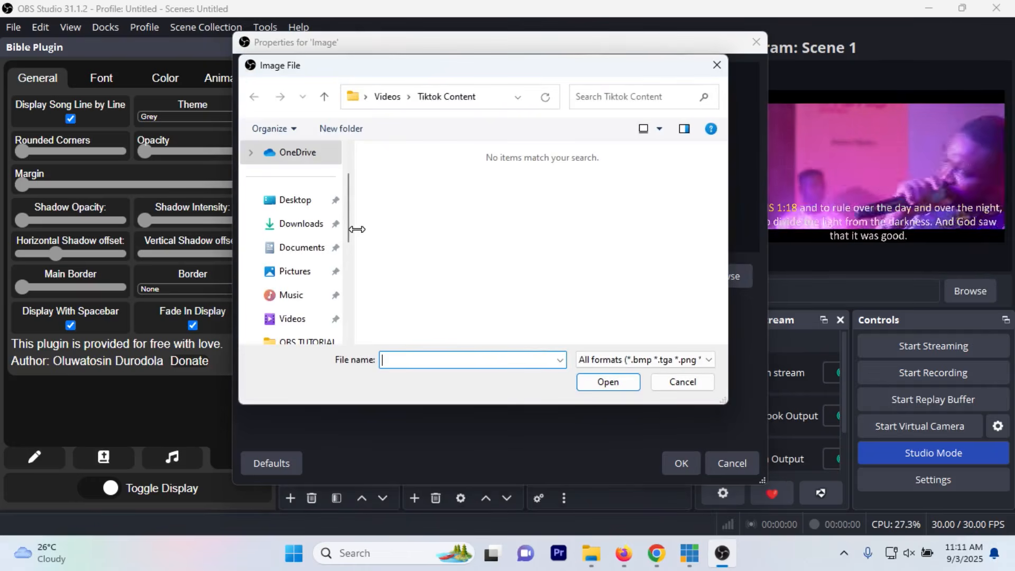
pyautogui.click(301, 249)
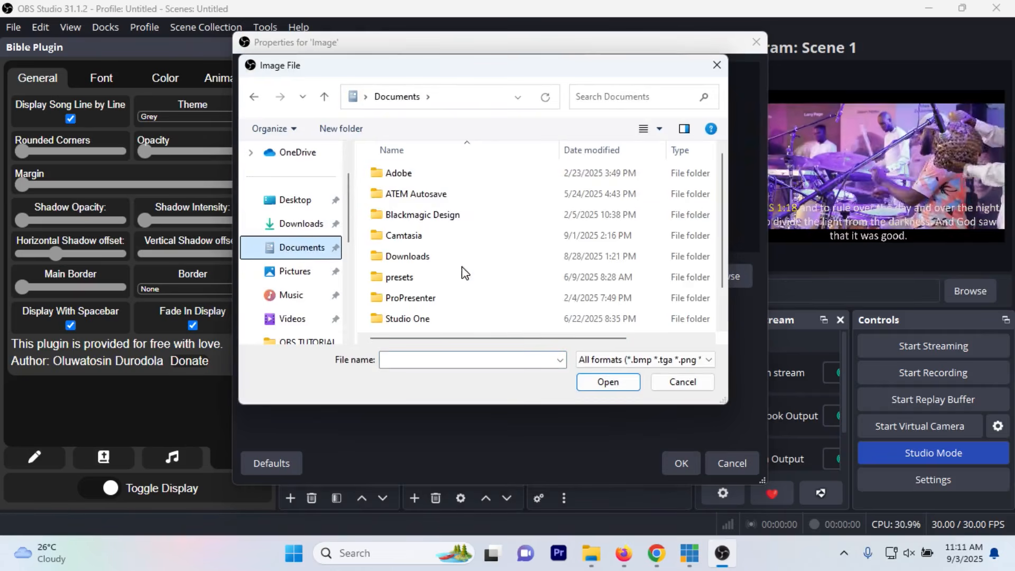
pyautogui.scroll(-1, 449, 232)
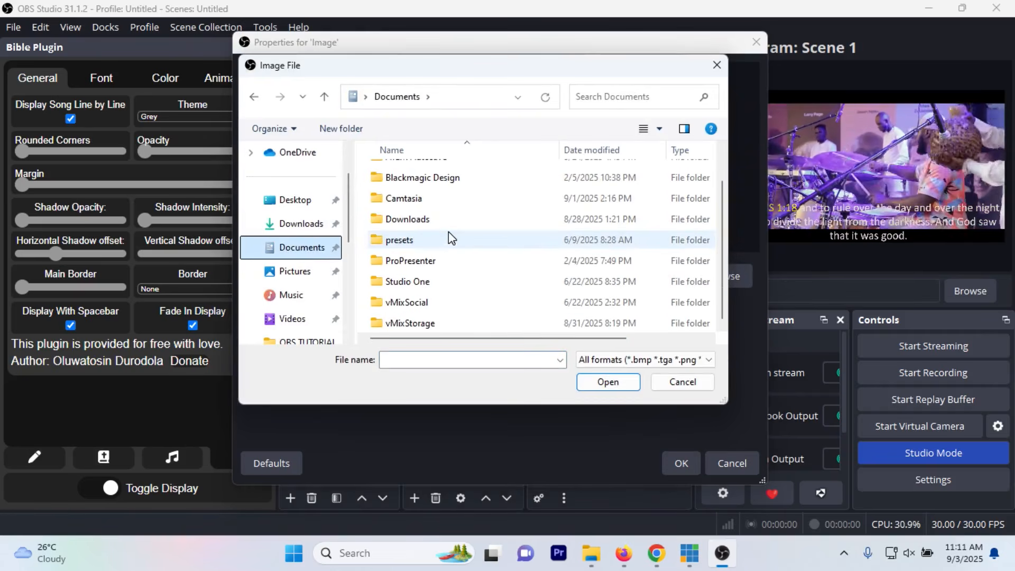
pyautogui.doubleClick(442, 320)
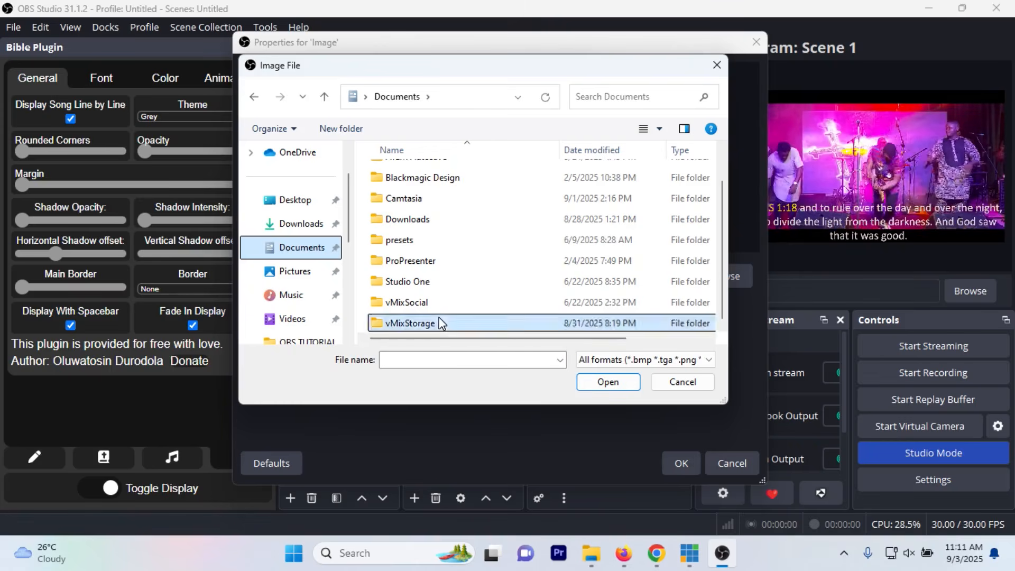
pyautogui.doubleClick(449, 192)
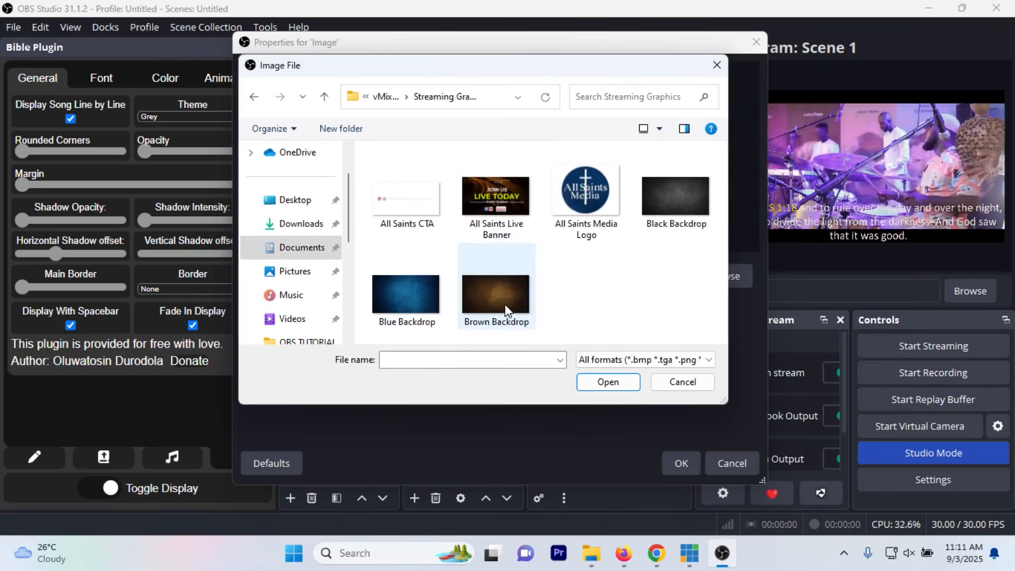
pyautogui.click(497, 303)
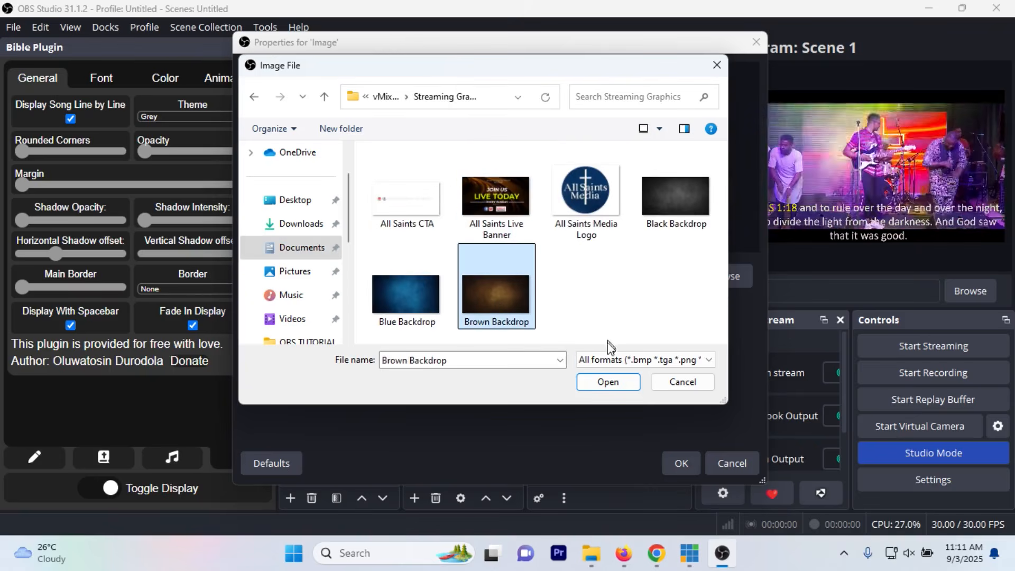
pyautogui.click(608, 381)
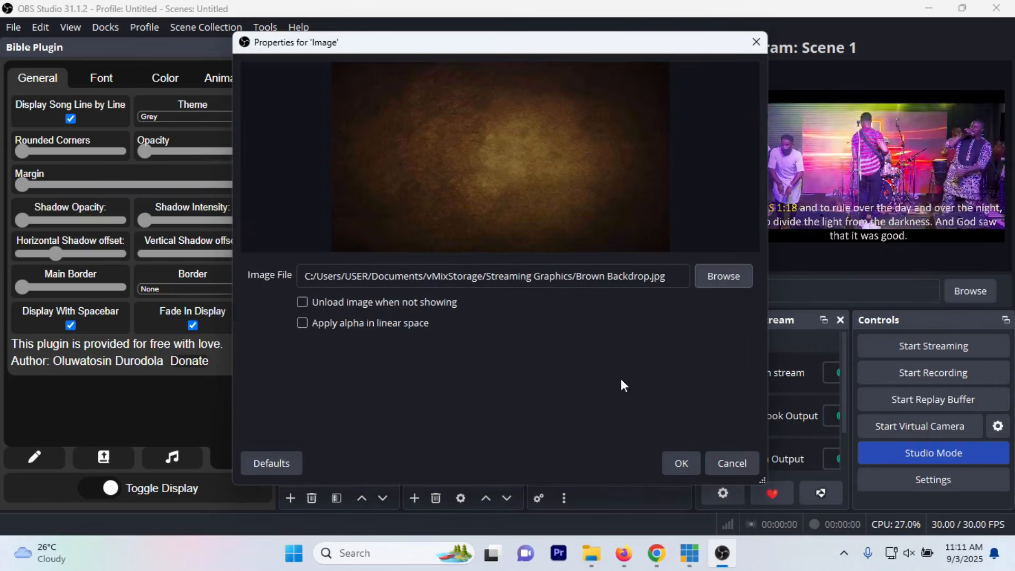
pyautogui.click(677, 453)
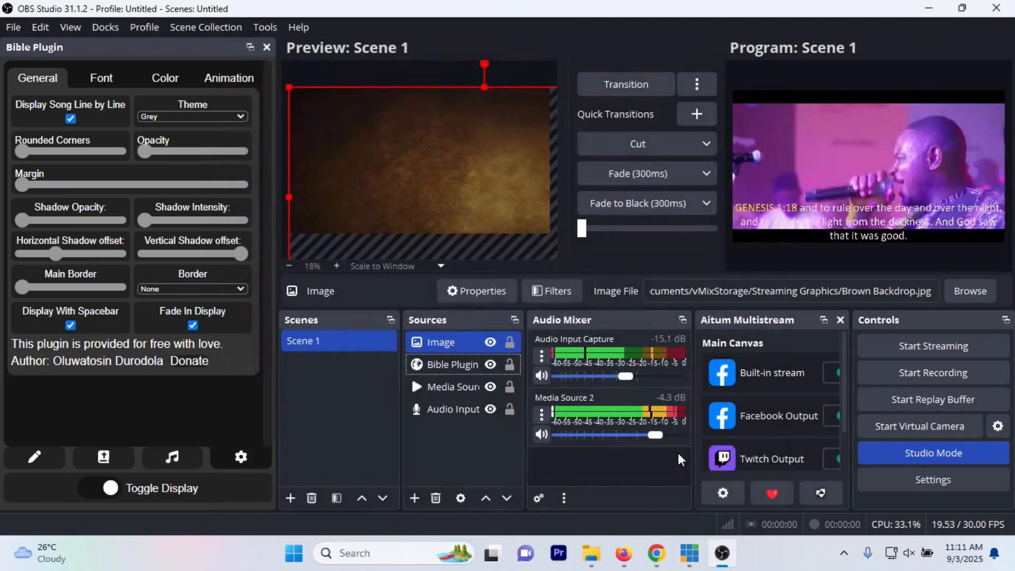
# Step: Fit the Image source to the canvas, then reduce it to a horizontal band moved down to cover the lower third
pyautogui.click(493, 166)
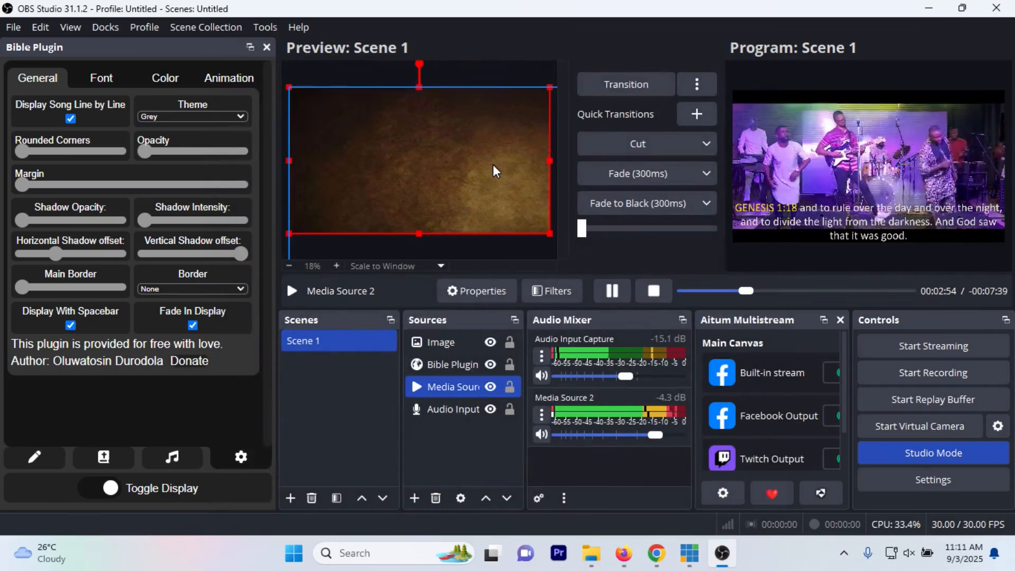
pyautogui.click(456, 344)
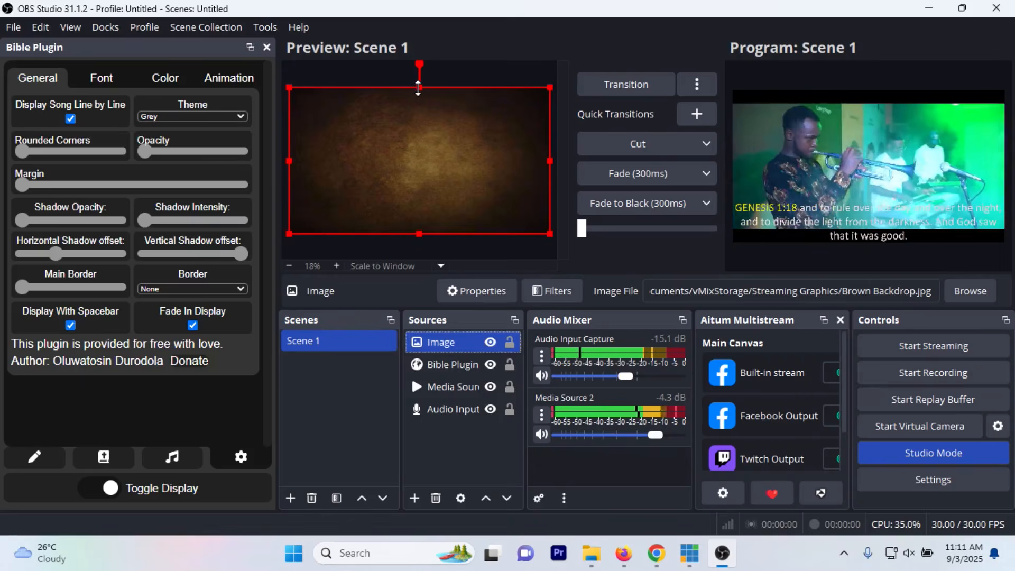
pyautogui.moveTo(419, 88); pyautogui.dragTo(425, 202)
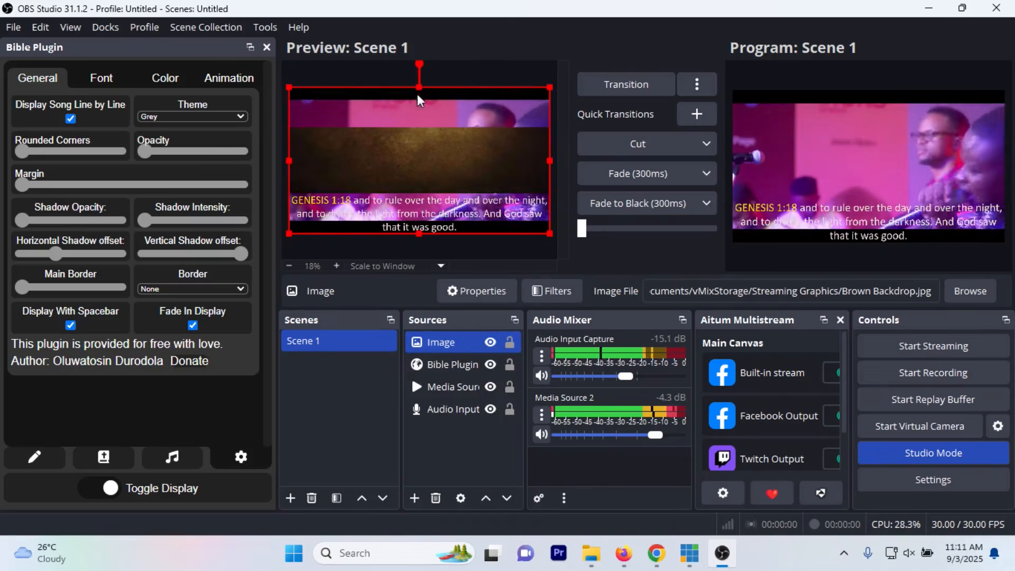
pyautogui.moveTo(420, 88); pyautogui.dragTo(421, 204)
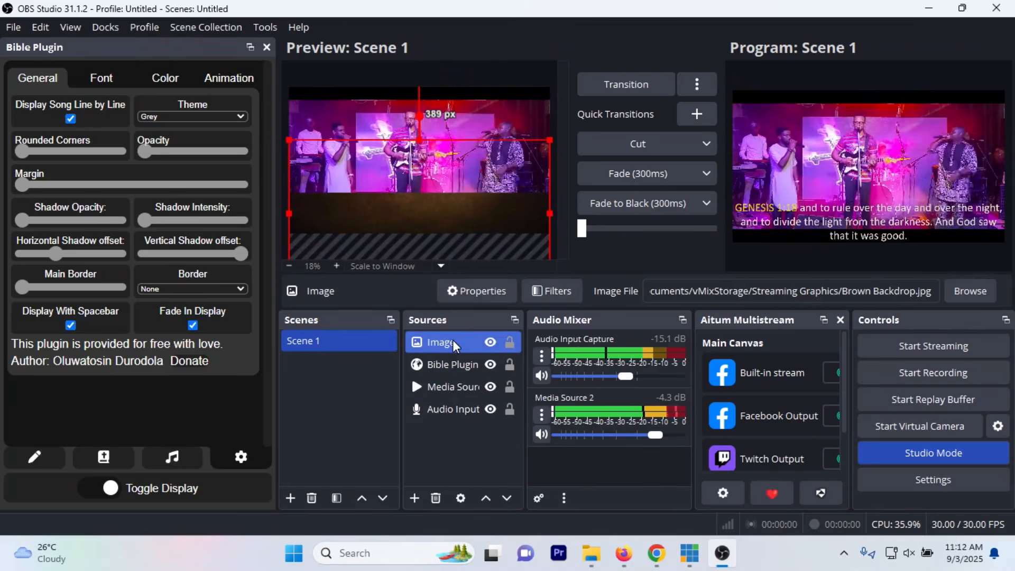
# Step: Reorder the sources so the Image source sits directly below Bible Plugin
pyautogui.keyDown('ctrl'); pyautogui.click(442, 358); pyautogui.keyUp('ctrl')
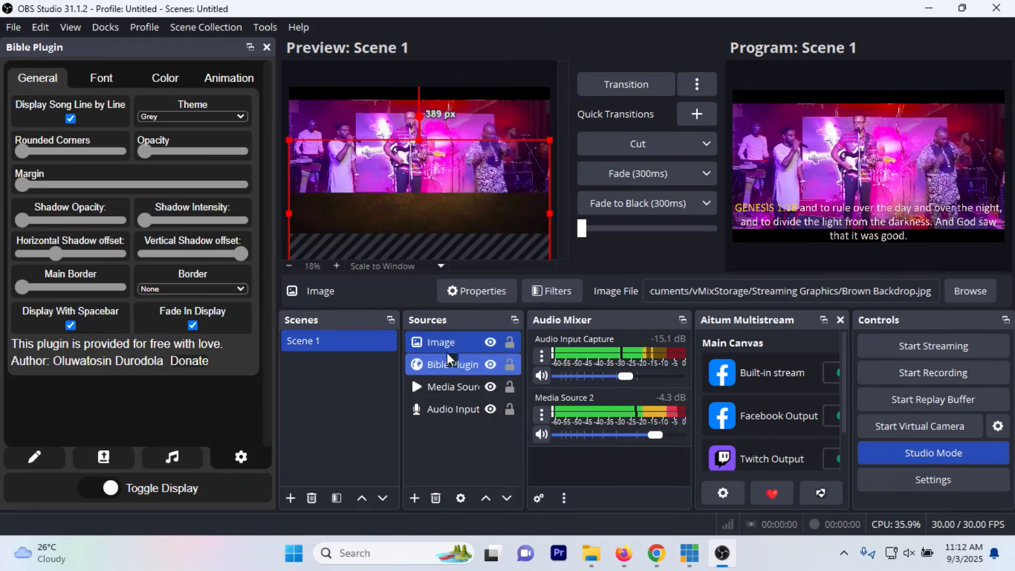
pyautogui.click(446, 352)
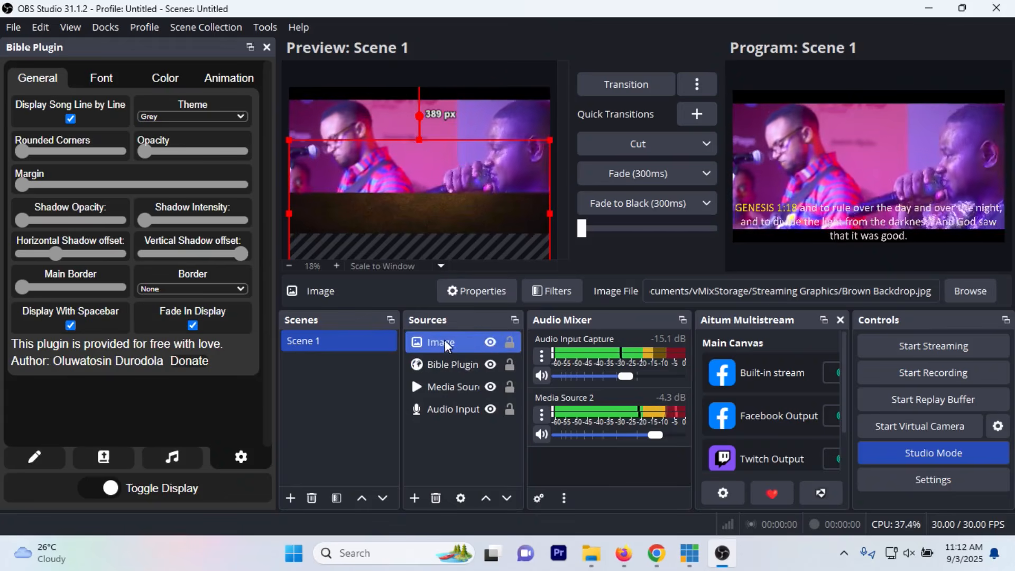
pyautogui.keyDown('ctrl'); pyautogui.click(449, 367); pyautogui.keyUp('ctrl')
pyautogui.click(449, 345)
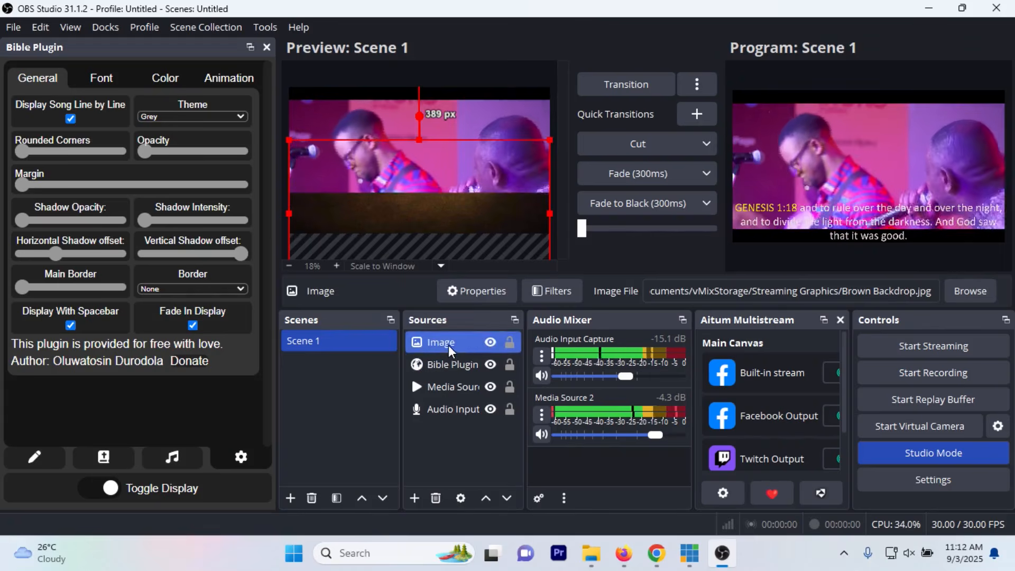
pyautogui.moveTo(449, 345); pyautogui.dragTo(448, 355)
pyautogui.moveTo(449, 367); pyautogui.dragTo(448, 367)
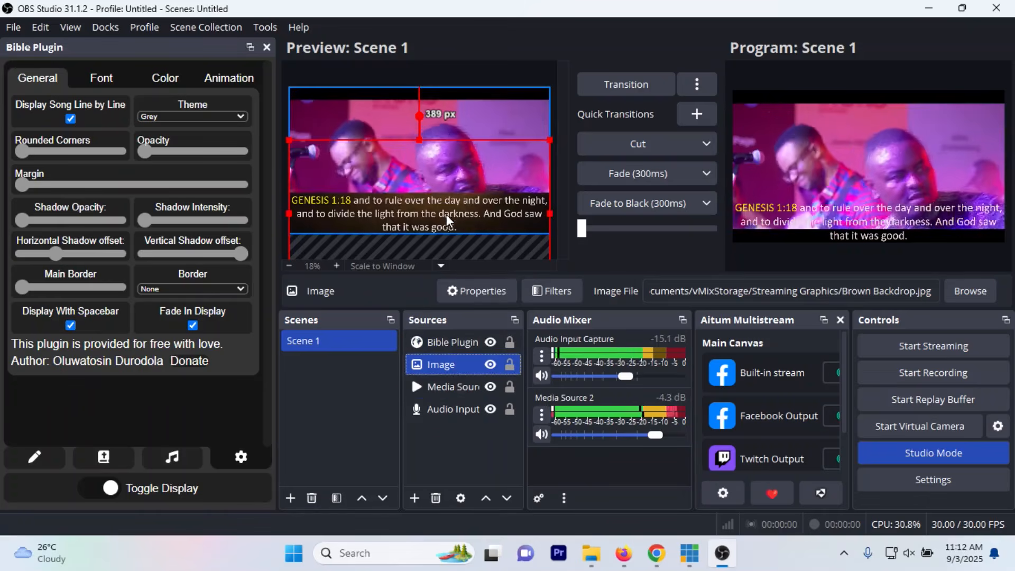
# Step: Try raising the Bible Plugin source about 55 px above the preview canvas's bottom edge
pyautogui.click(449, 345)
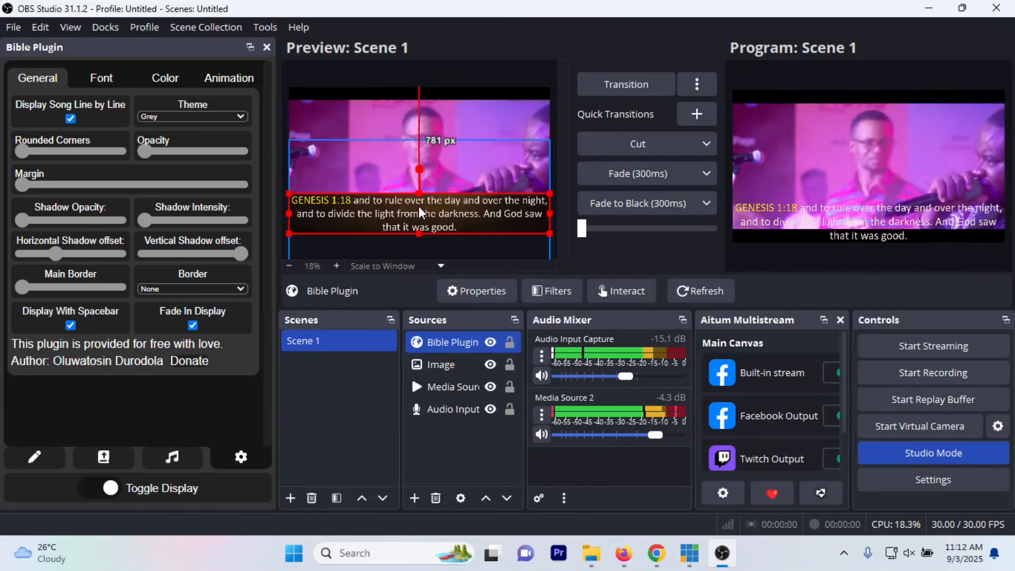
pyautogui.moveTo(426, 209); pyautogui.dragTo(426, 200)
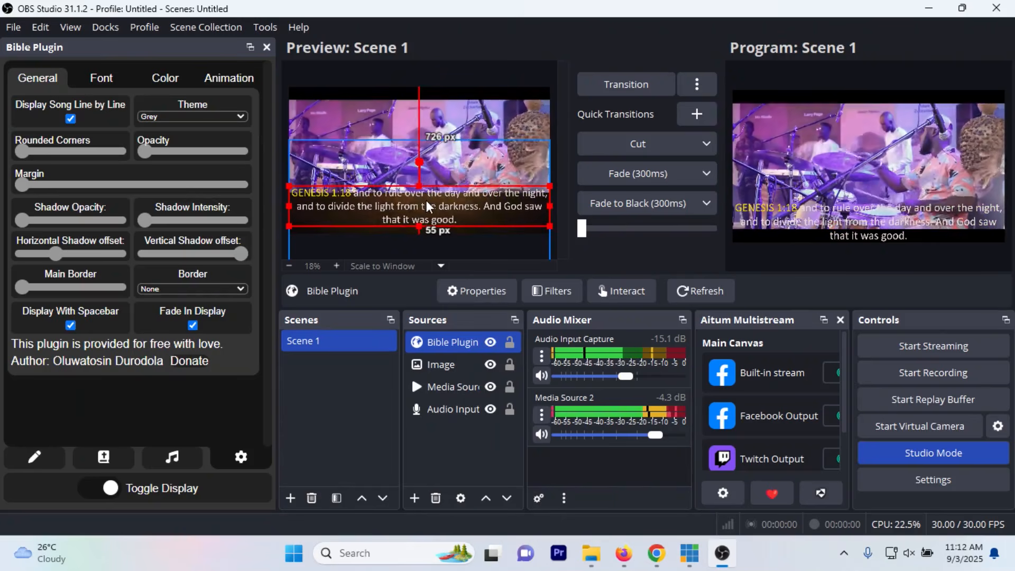
# Step: Return the Bible Plugin source to the canvas's bottom edge and send the preview to Program
pyautogui.click(442, 366)
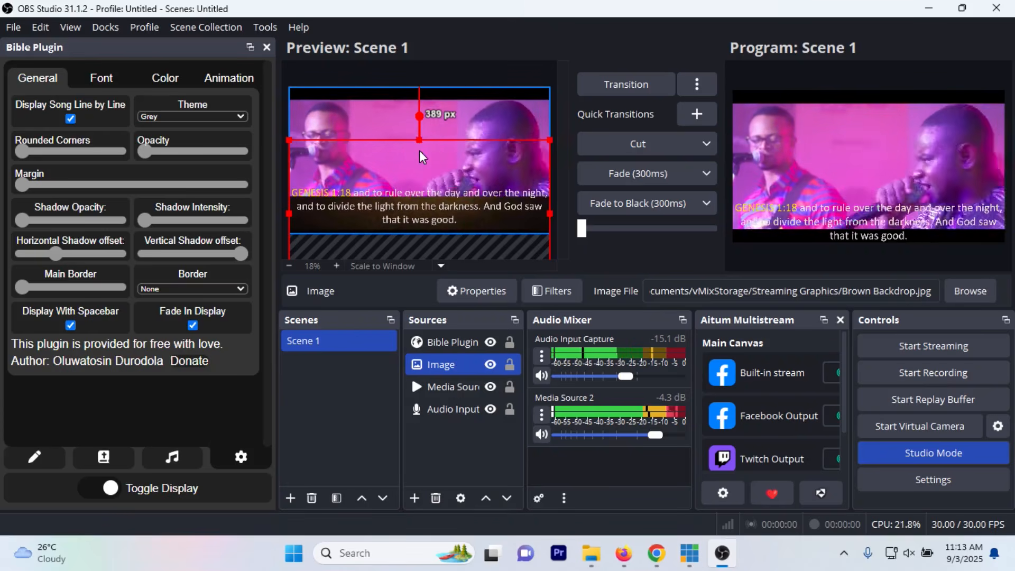
pyautogui.click(452, 341)
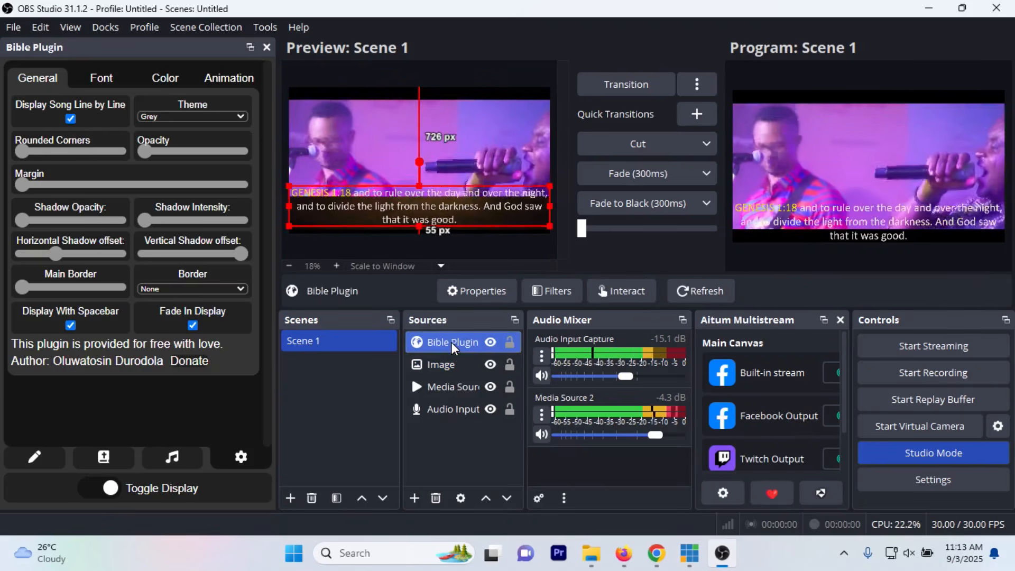
pyautogui.click(439, 221)
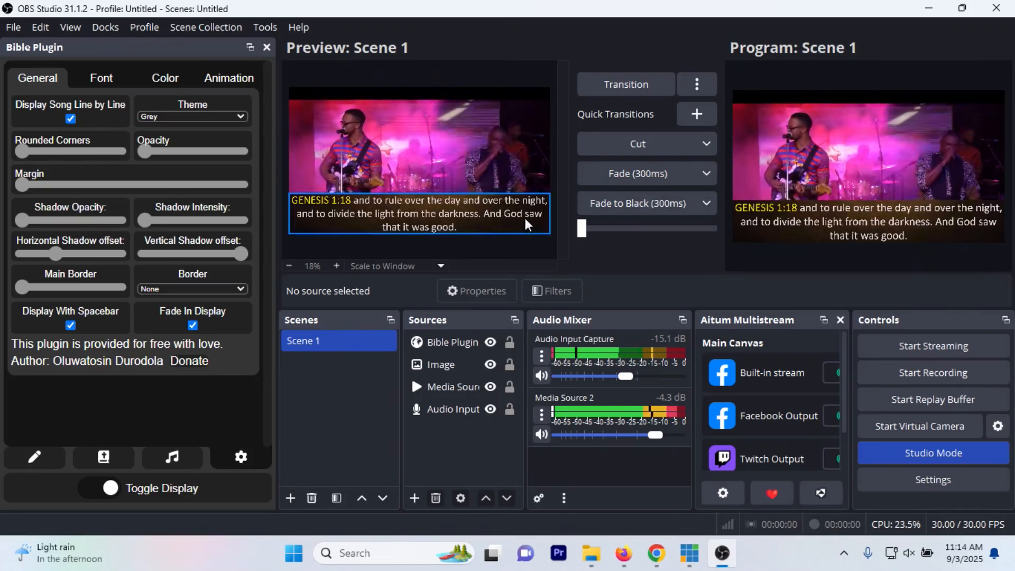
# Step: Look up the passage 1 samuel 4:6-10 in the plugin's Bible search
pyautogui.click(104, 458)
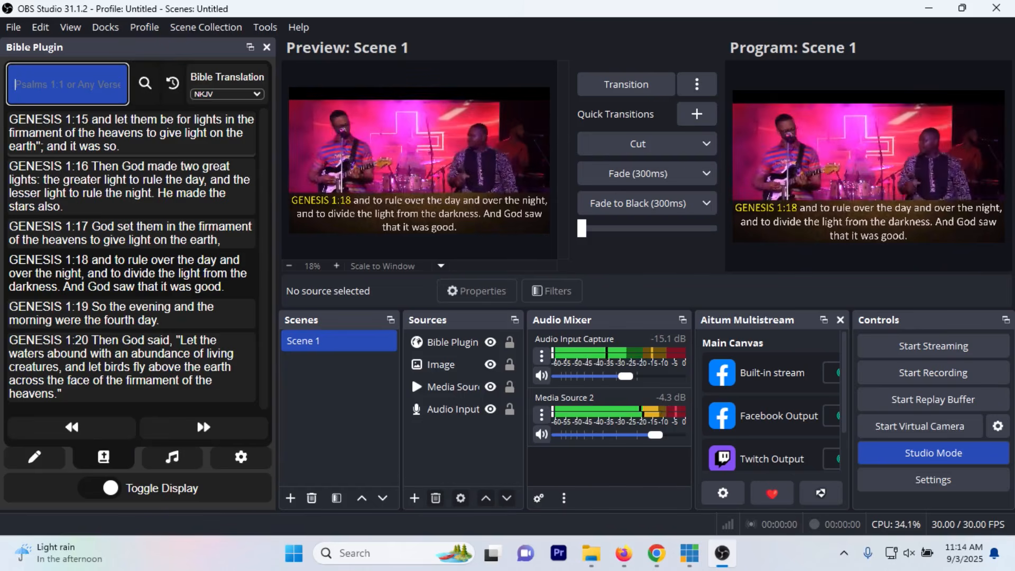
pyautogui.write('1')
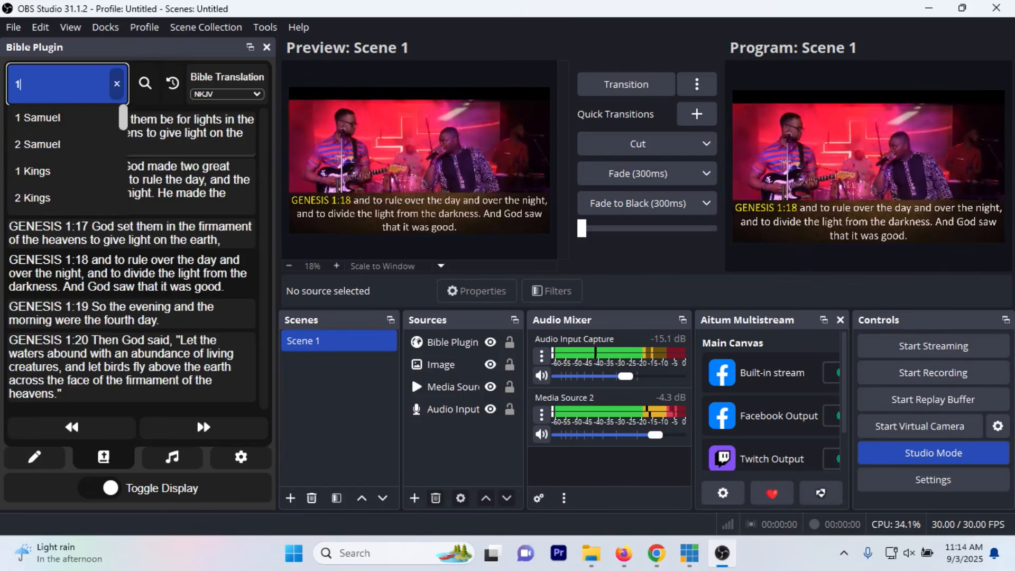
pyautogui.write(' samuel')
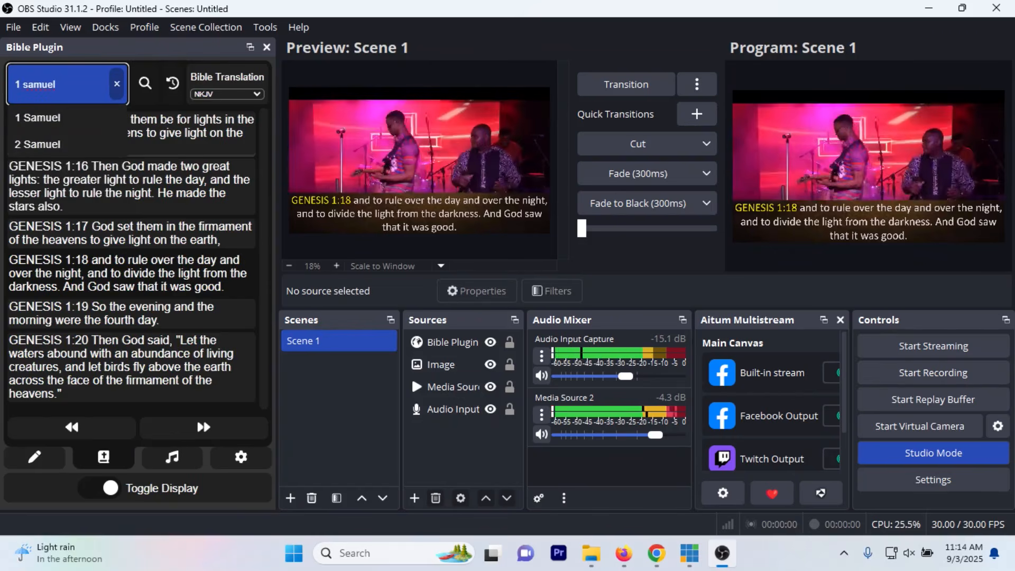
pyautogui.write(' 4:6-10')
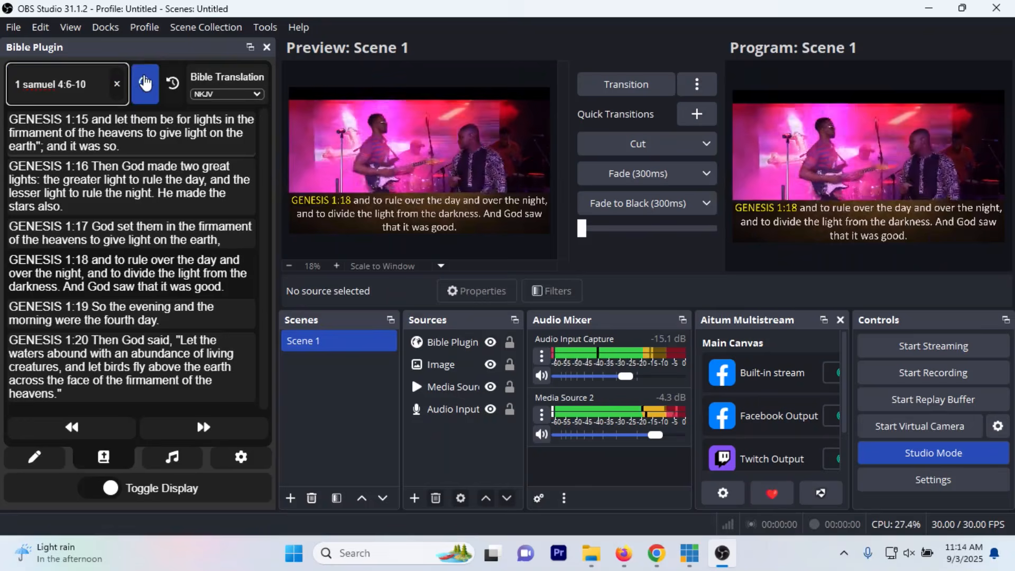
pyautogui.click(145, 83)
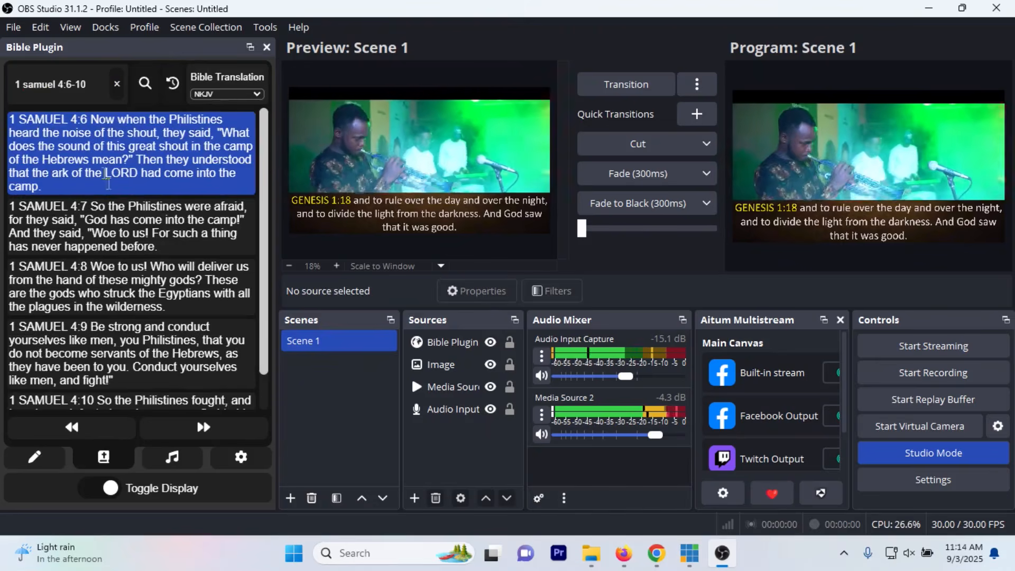
# Step: Display the verses 1 Samuel 4:6 through 4:10 one after another over the brown backdrop
pyautogui.scroll(-1, 102, 360)
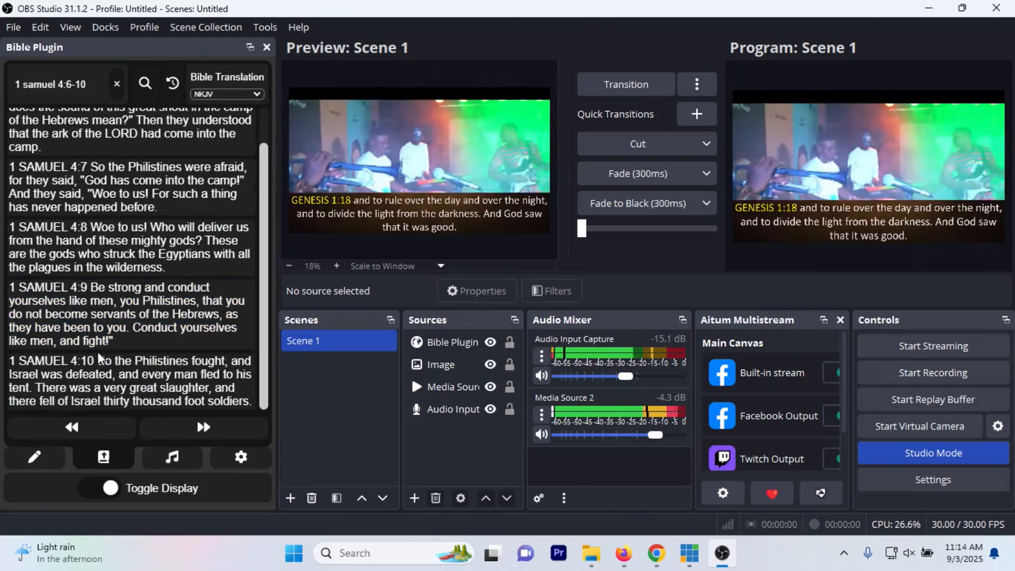
pyautogui.click(102, 360)
pyautogui.click(178, 157)
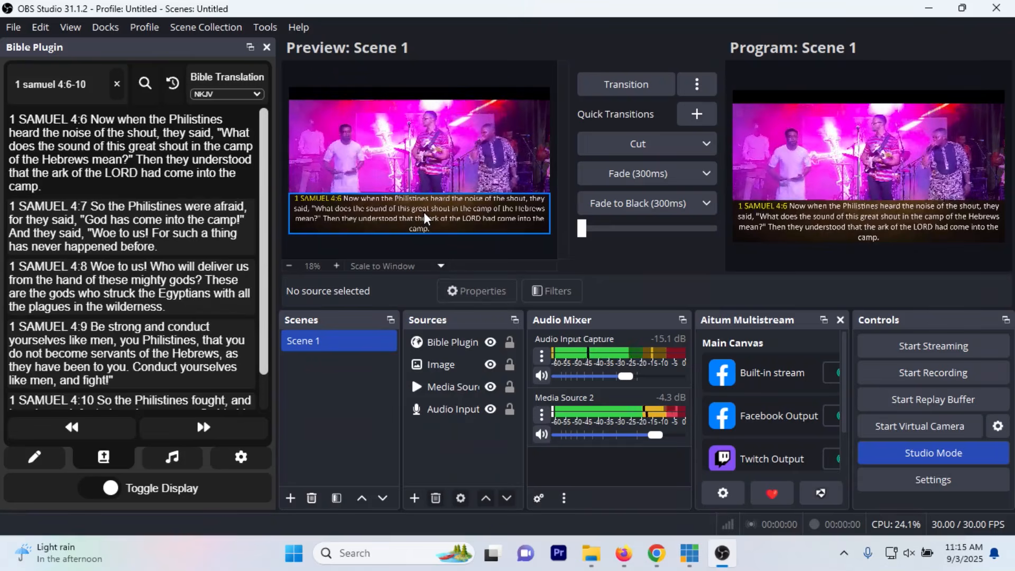
pyautogui.click(190, 211)
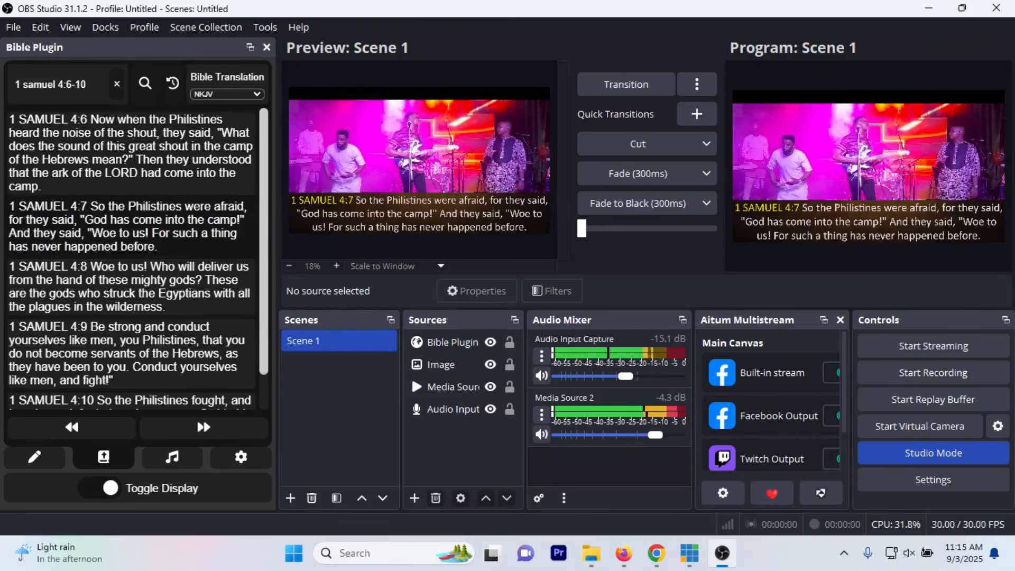
pyautogui.click(134, 284)
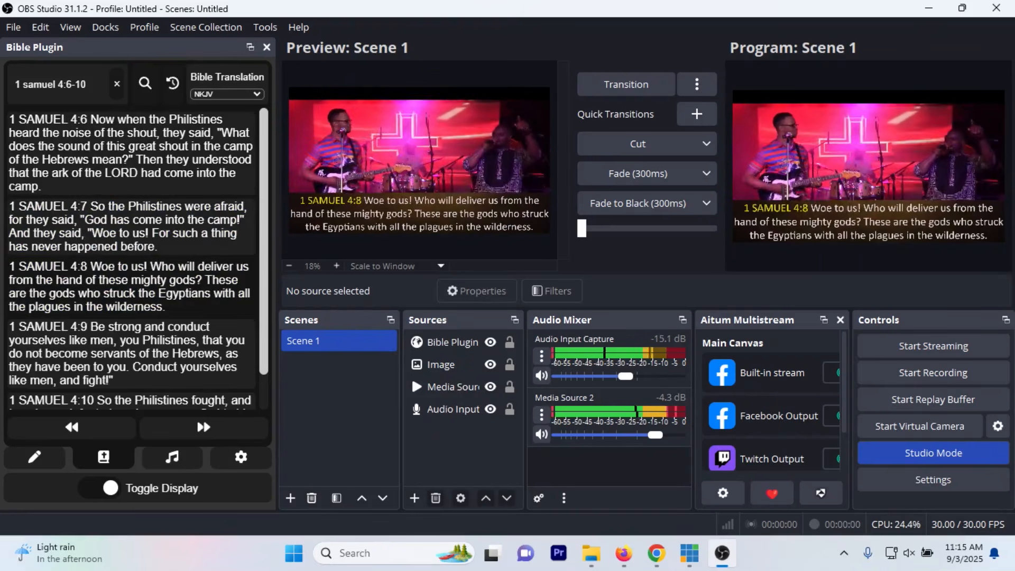
pyautogui.click(138, 344)
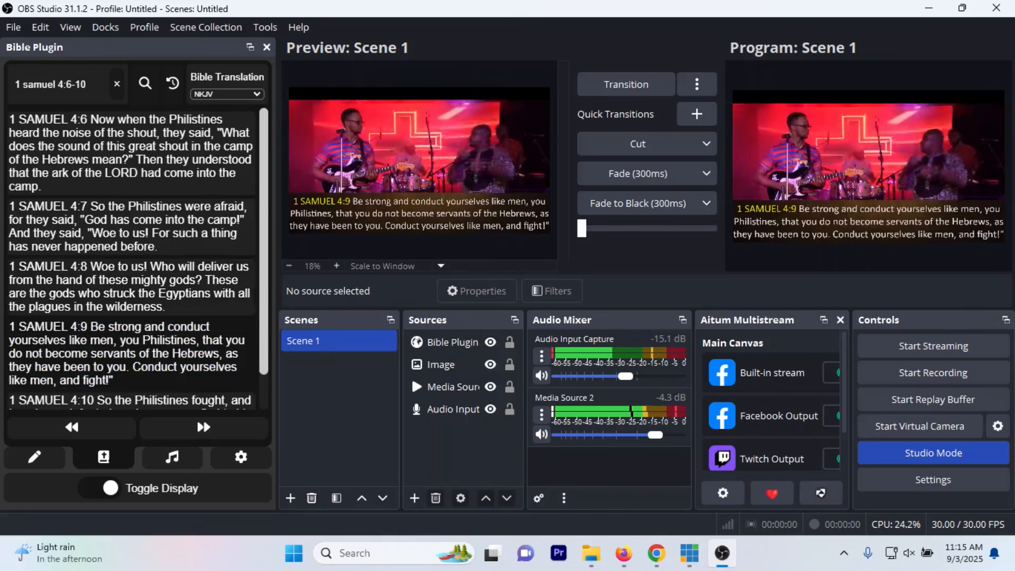
pyautogui.scroll(-1, 154, 370)
pyautogui.click(153, 374)
# Step: Set the Bible translation to NIV and display 1 Samuel 4:7 in the lower third
pyautogui.click(171, 263)
pyautogui.click(203, 122)
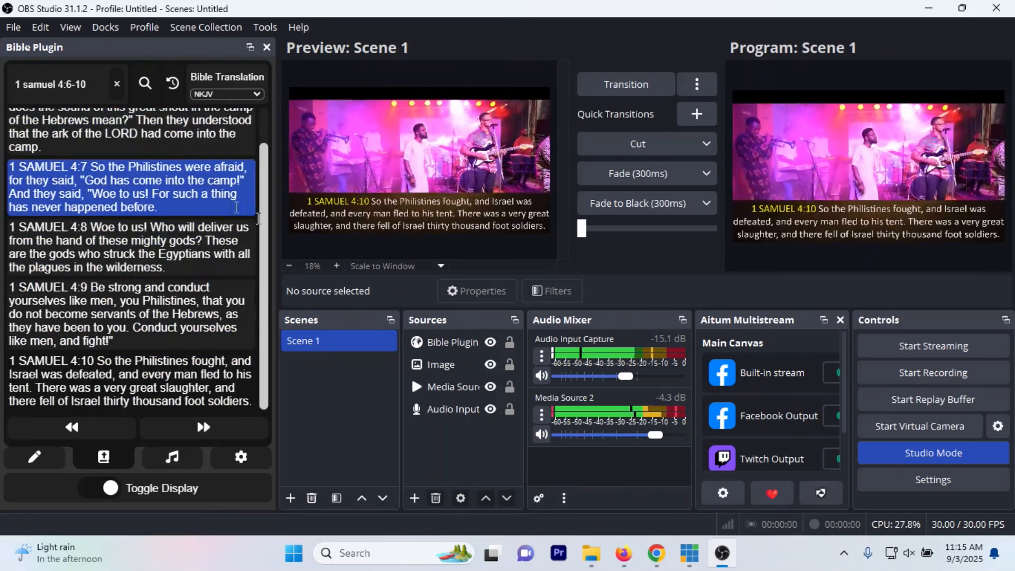
pyautogui.click(235, 96)
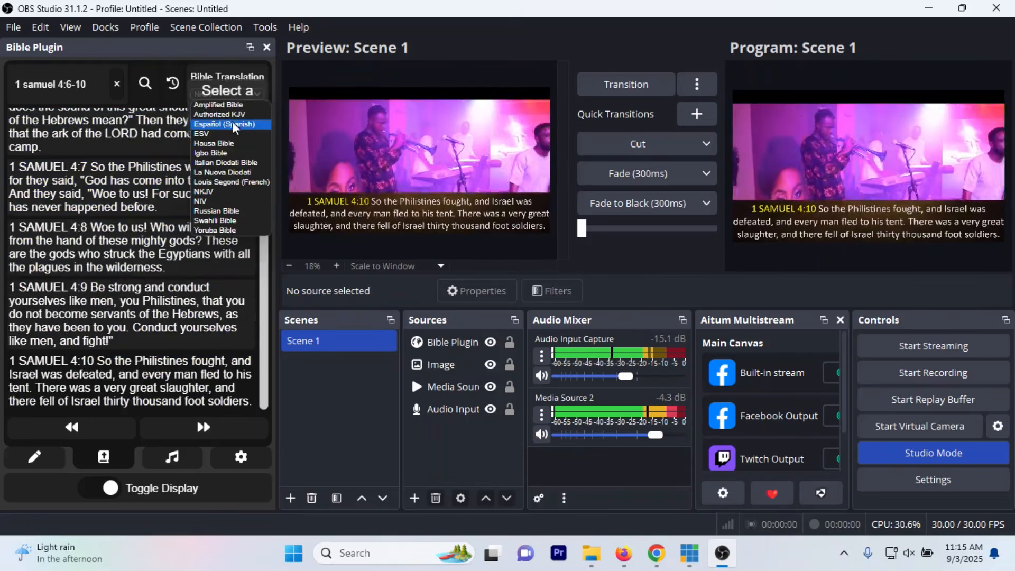
pyautogui.click(222, 203)
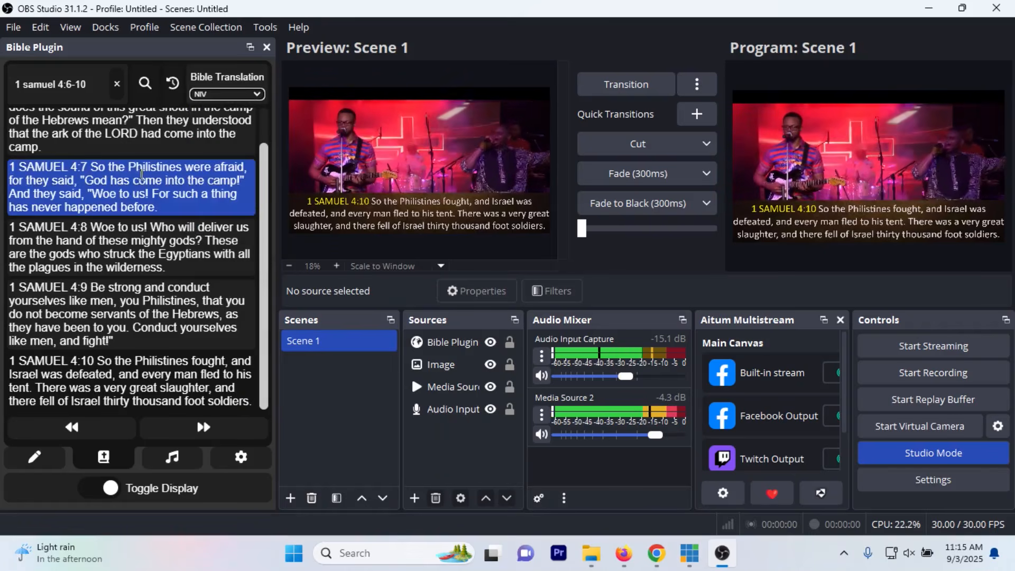
pyautogui.click(139, 181)
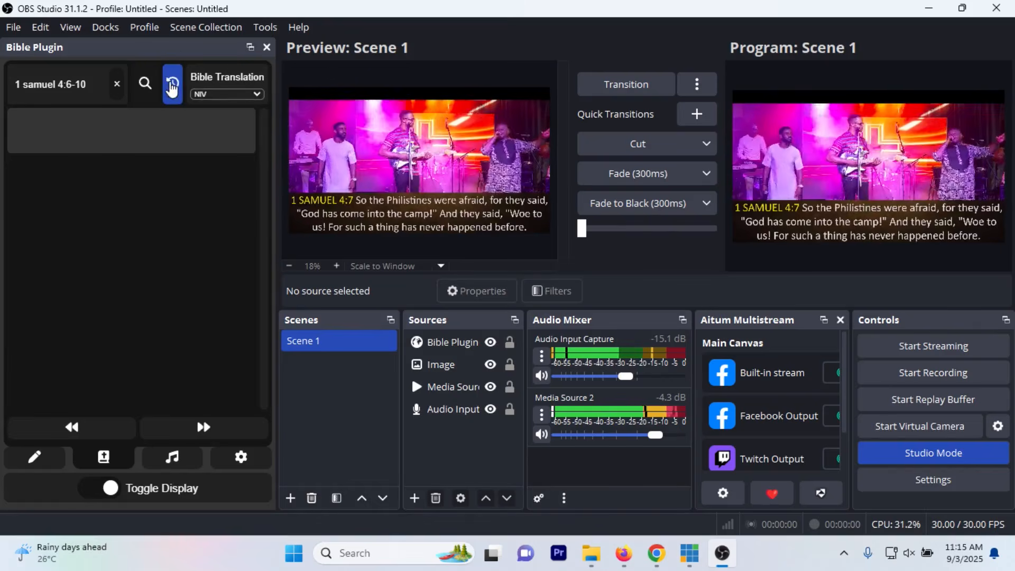
# Step: Set the Bible translation to Amplified Bible and search for 1 samuel 4:6-10 again
pyautogui.click(81, 84)
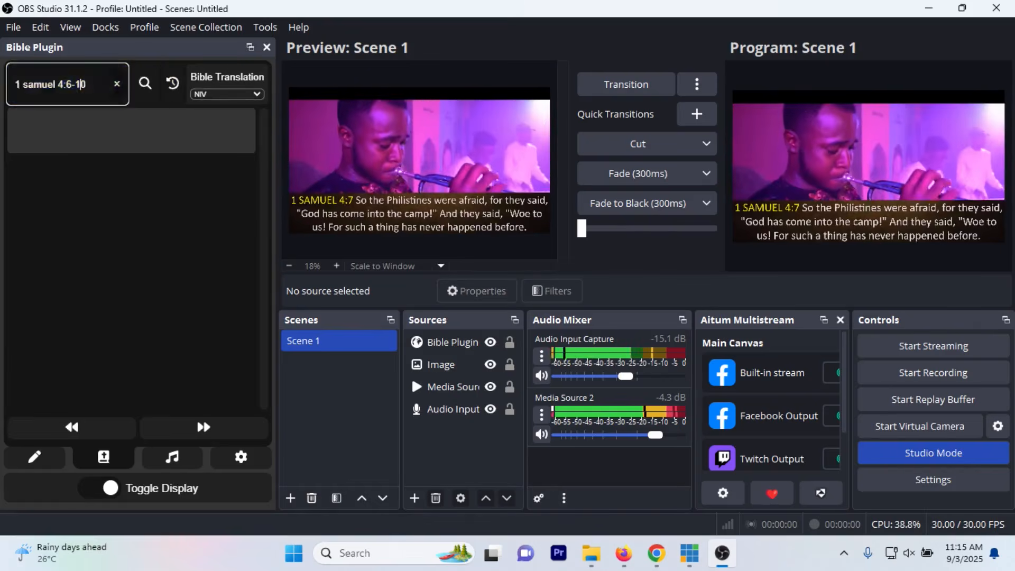
pyautogui.click(208, 95)
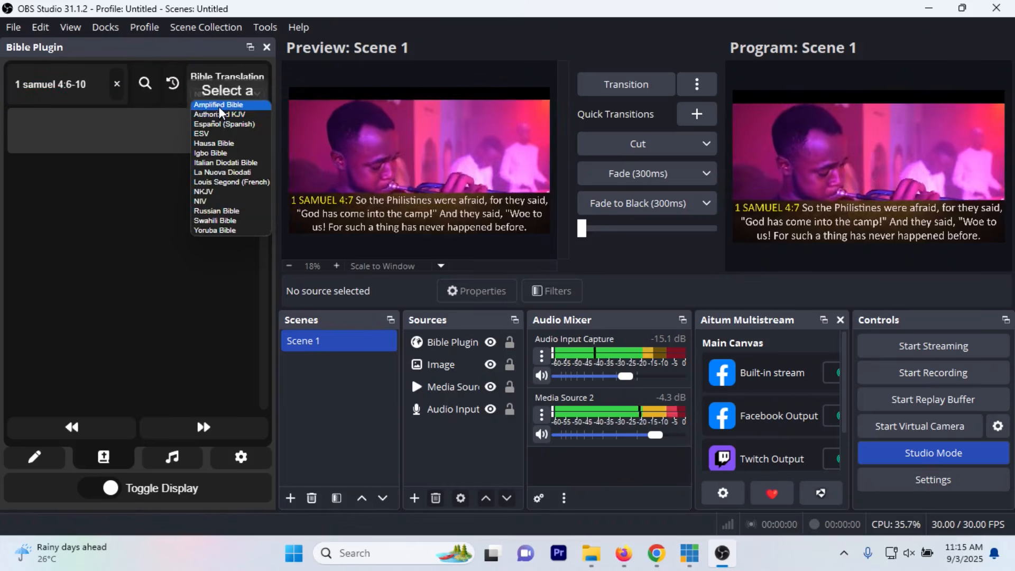
pyautogui.click(221, 106)
pyautogui.click(222, 96)
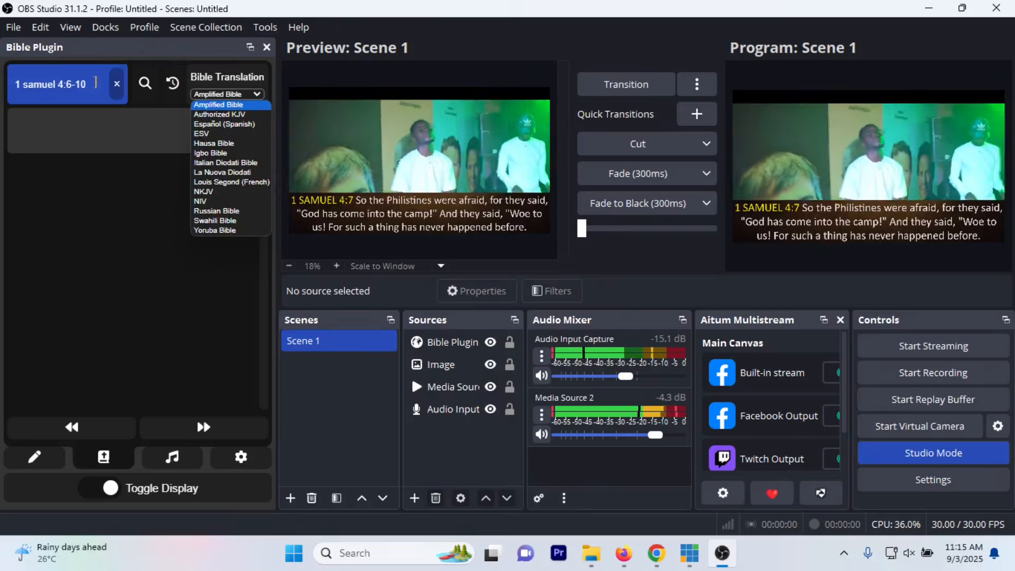
pyautogui.click(145, 83)
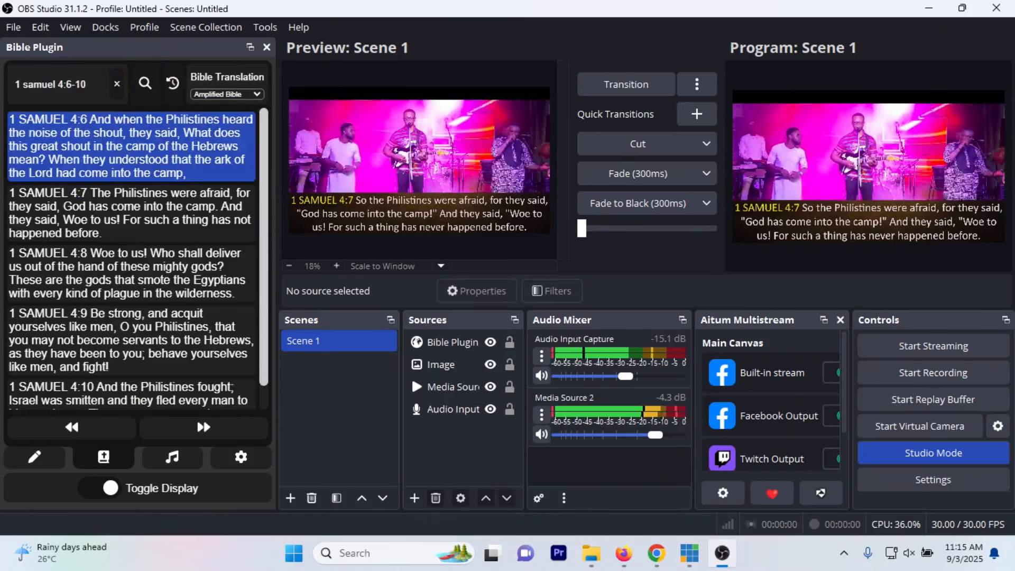
# Step: Display the Amplified Bible verses 1 Samuel 4:6 through 4:10 one after another
pyautogui.click(131, 147)
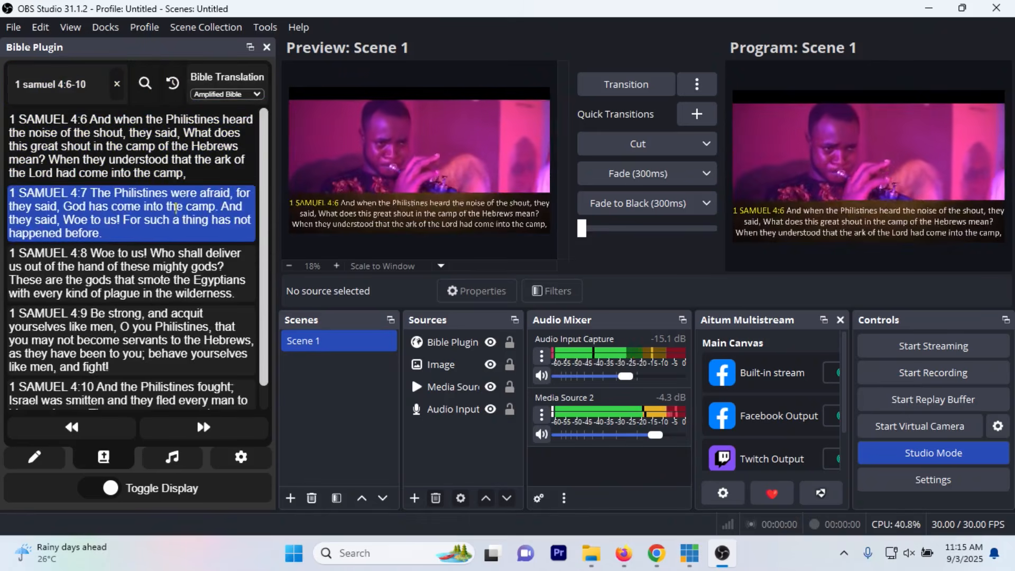
pyautogui.click(176, 209)
pyautogui.click(143, 247)
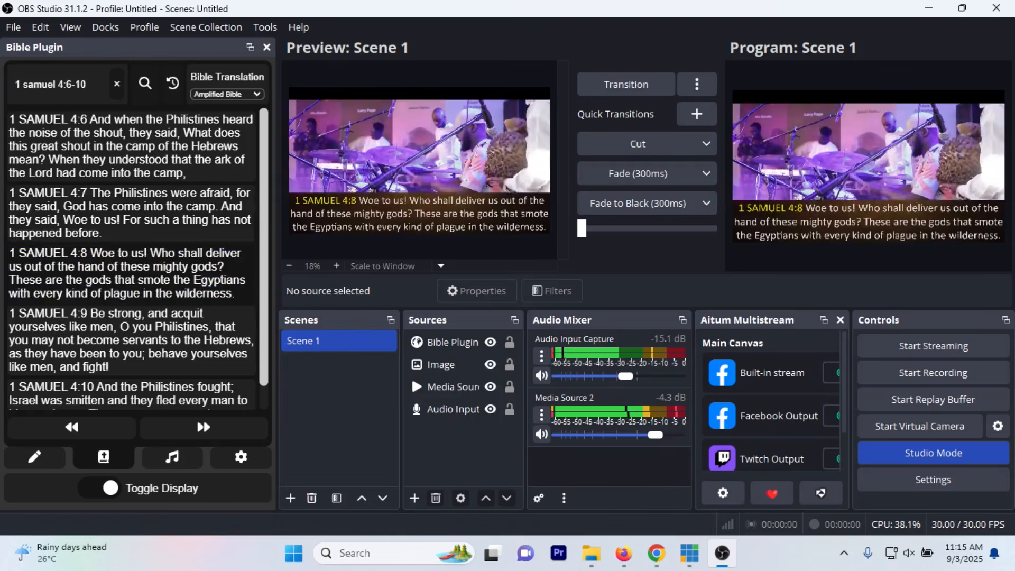
pyautogui.click(132, 340)
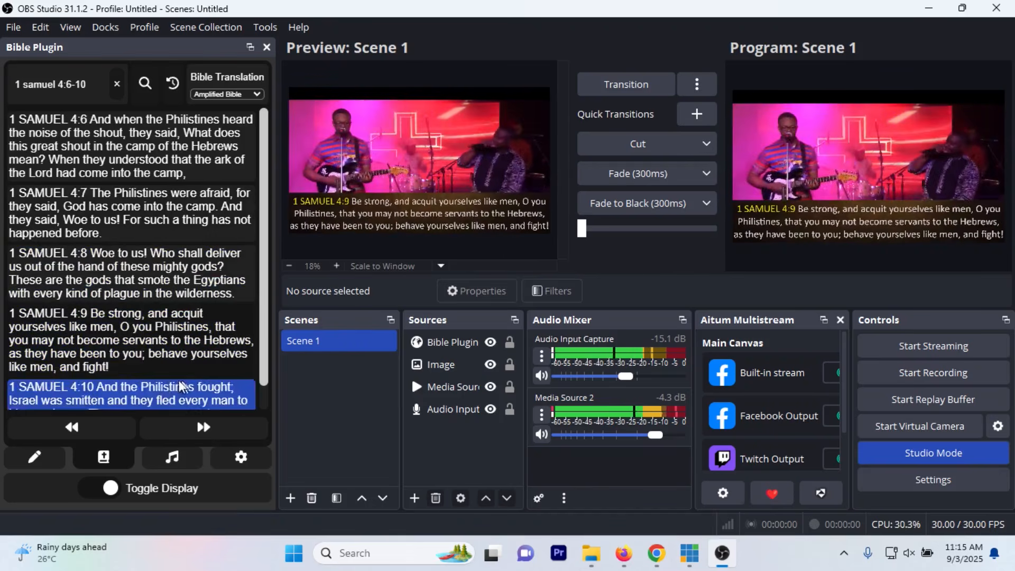
pyautogui.click(132, 394)
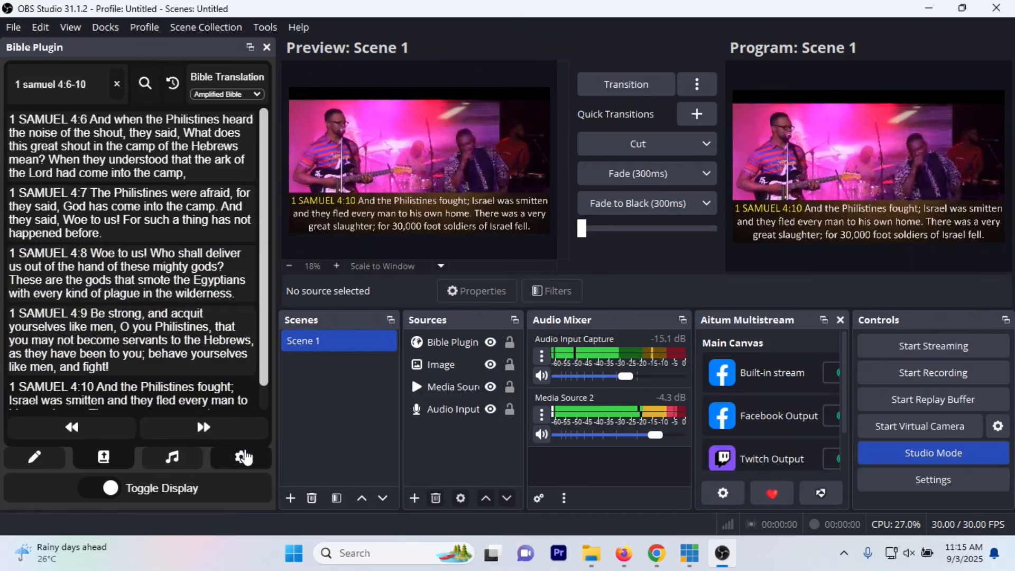
# Step: In the plugin's font settings, try bold on the verse text and switch it back off
pyautogui.click(243, 457)
pyautogui.moveTo(23, 151)
pyautogui.mouseDown()
pyautogui.moveTo(99, 153)
pyautogui.moveTo(30, 152)
pyautogui.mouseUp()
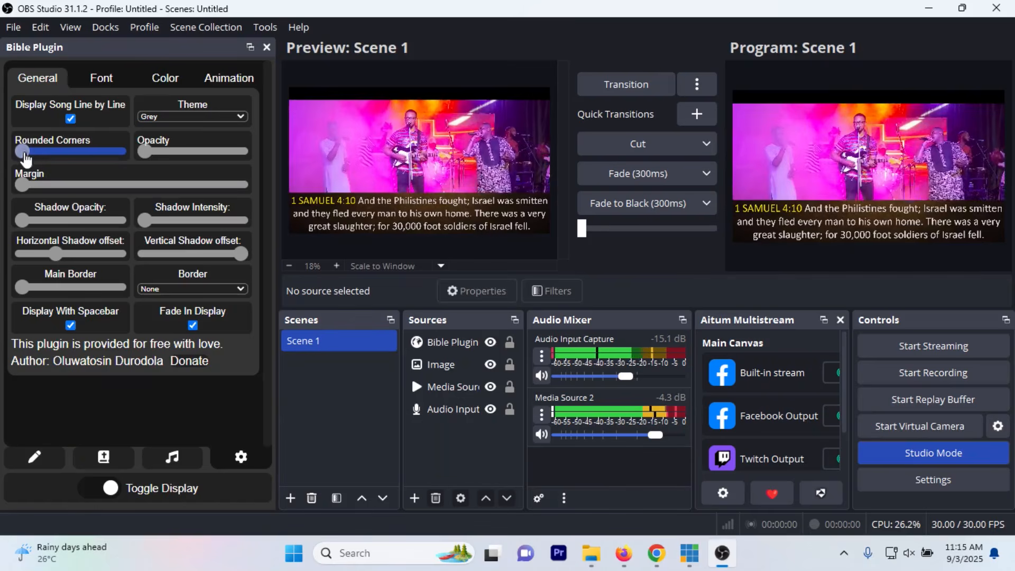
pyautogui.click(93, 89)
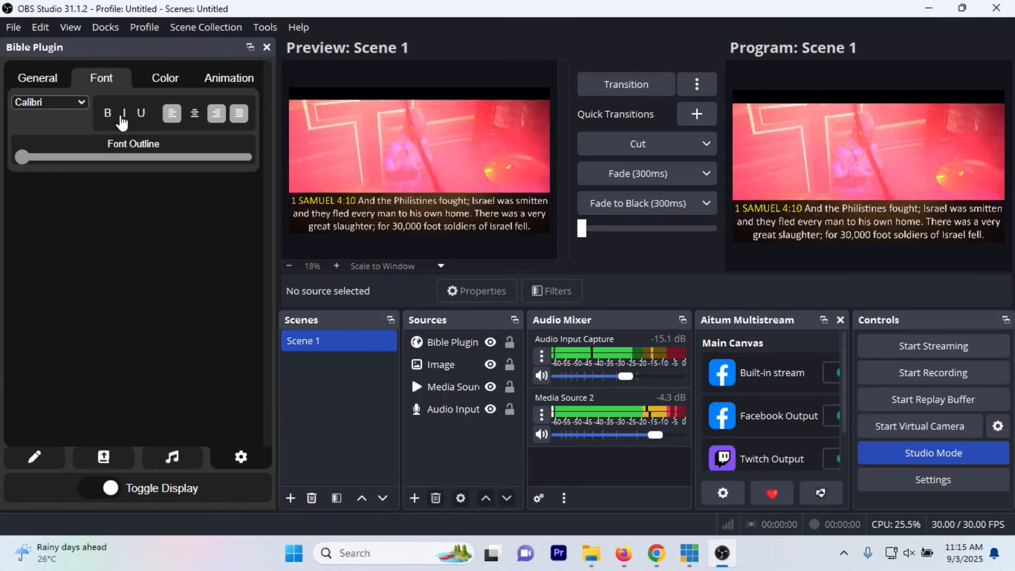
pyautogui.click(53, 103)
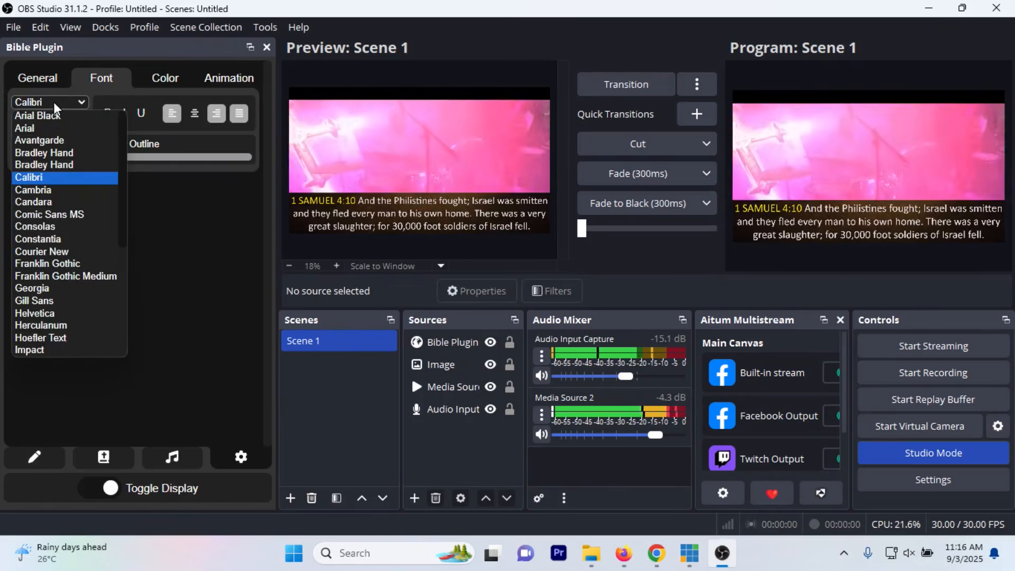
pyautogui.click(54, 103)
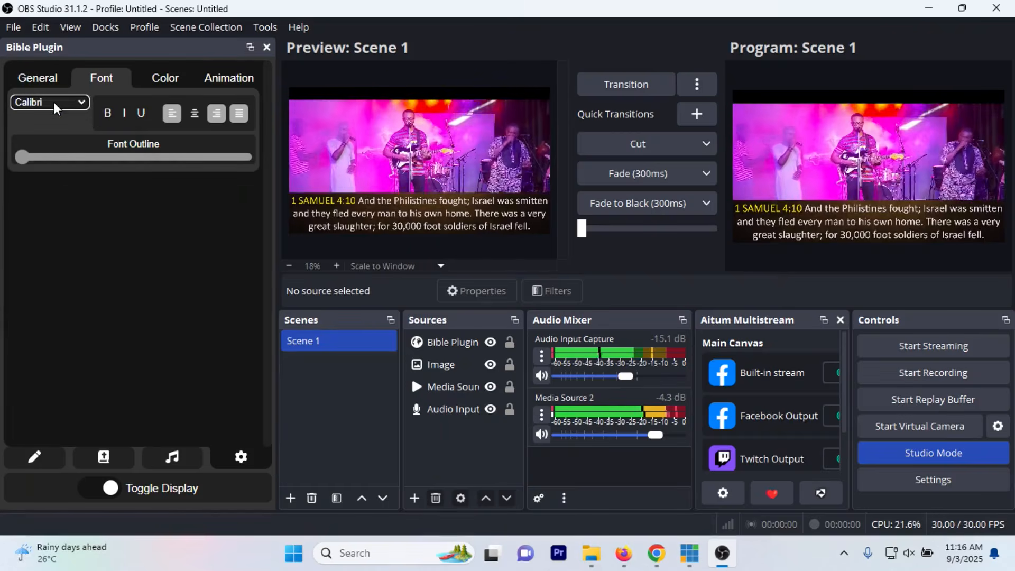
pyautogui.click(109, 115)
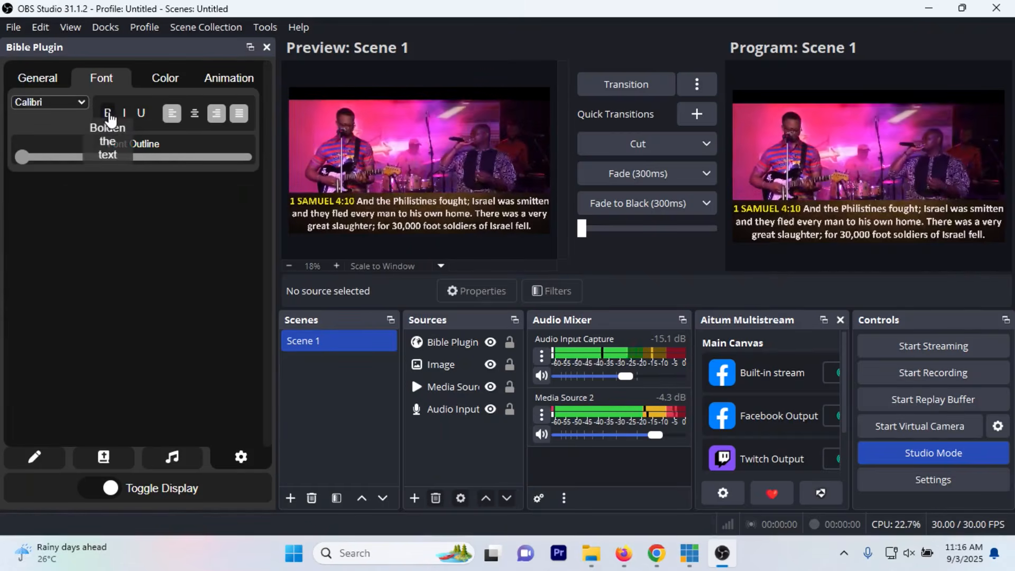
pyautogui.click(109, 114)
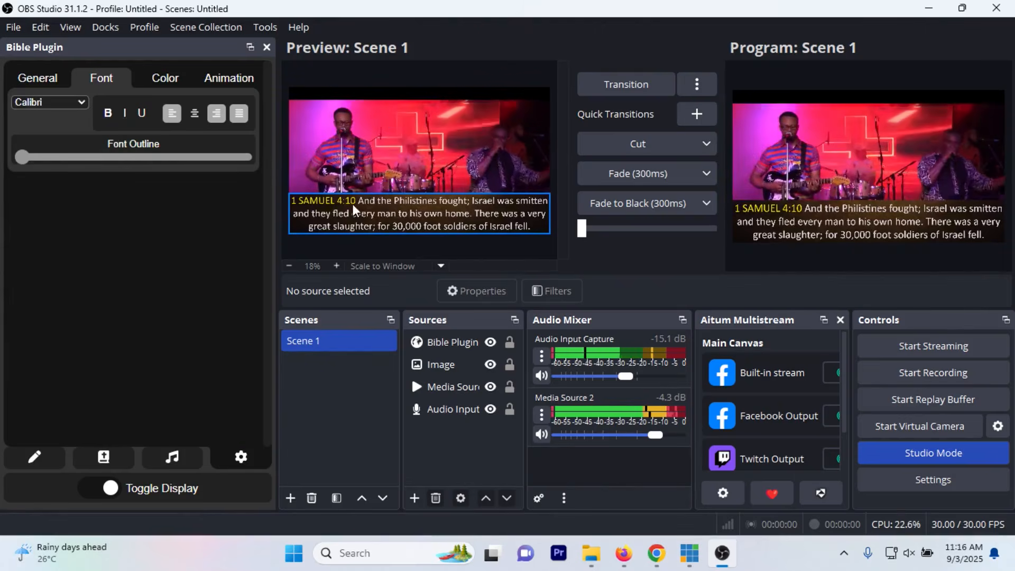
# Step: Try left and right alignment on the verse text, then restore centre alignment
pyautogui.click(177, 114)
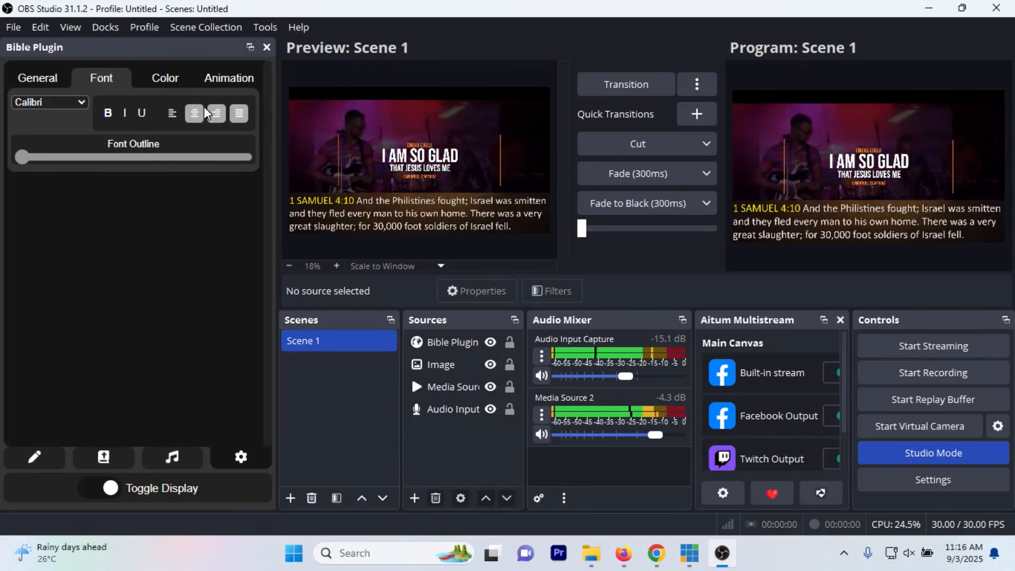
pyautogui.click(198, 115)
pyautogui.click(218, 120)
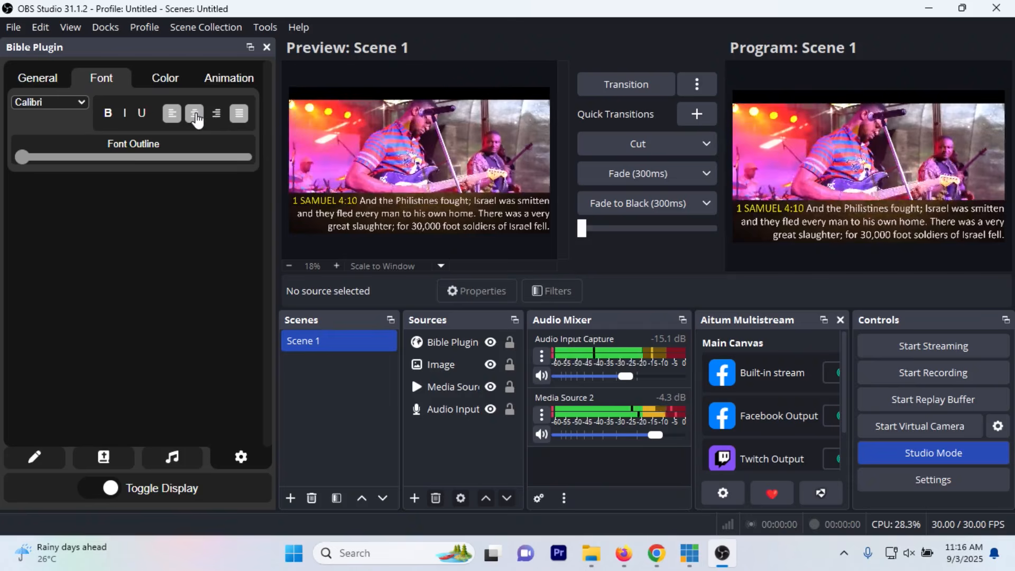
pyautogui.click(195, 114)
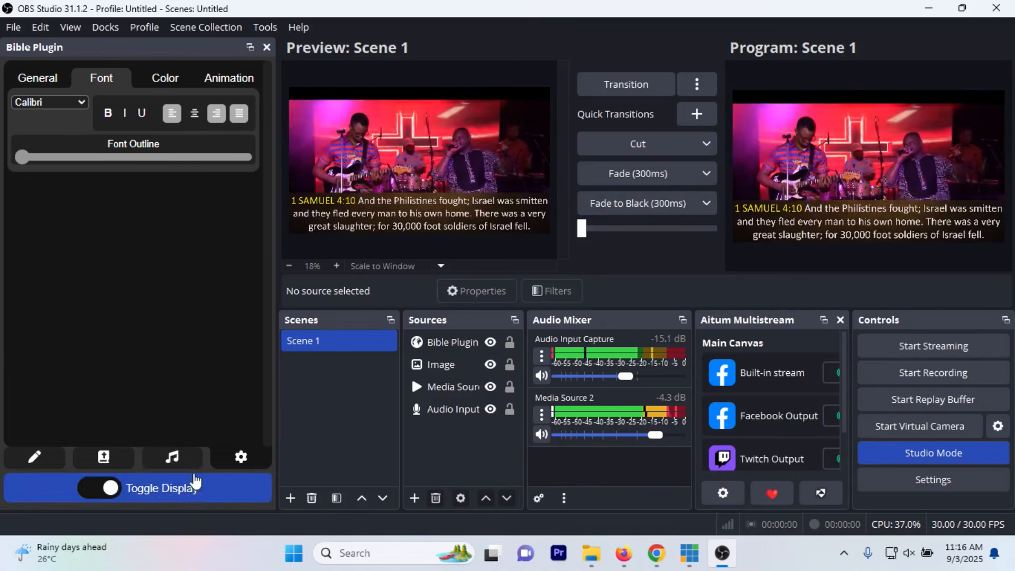
# Step: Turn off the plugin's verse display and hide the brown backdrop Image source in Scene 1
pyautogui.click(95, 497)
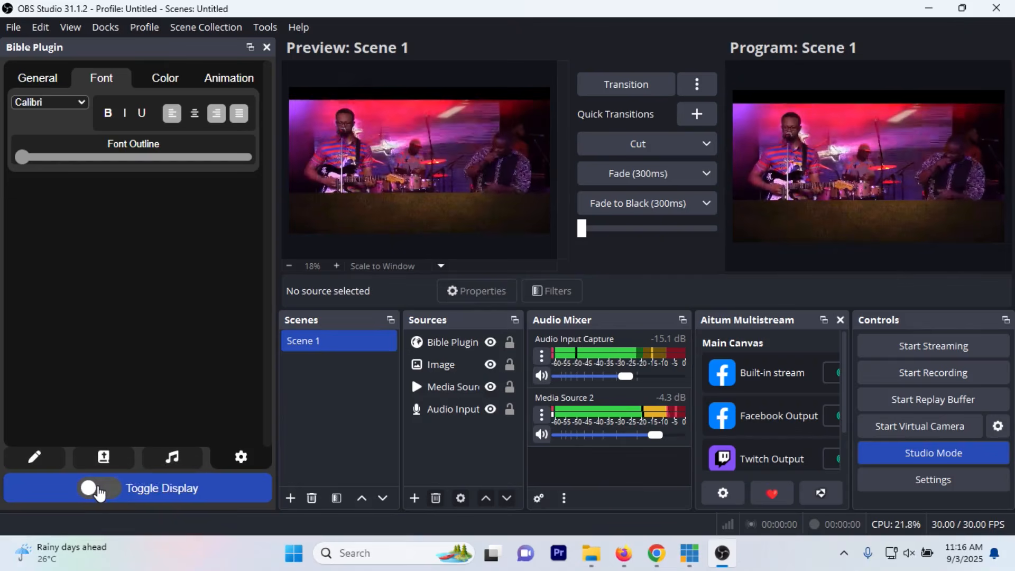
pyautogui.click(464, 350)
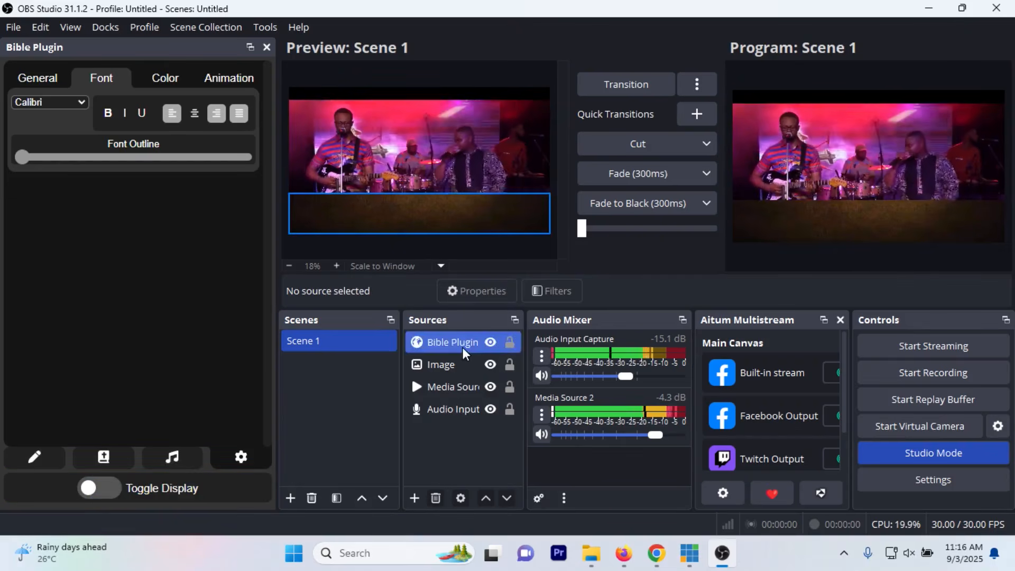
pyautogui.click(494, 360)
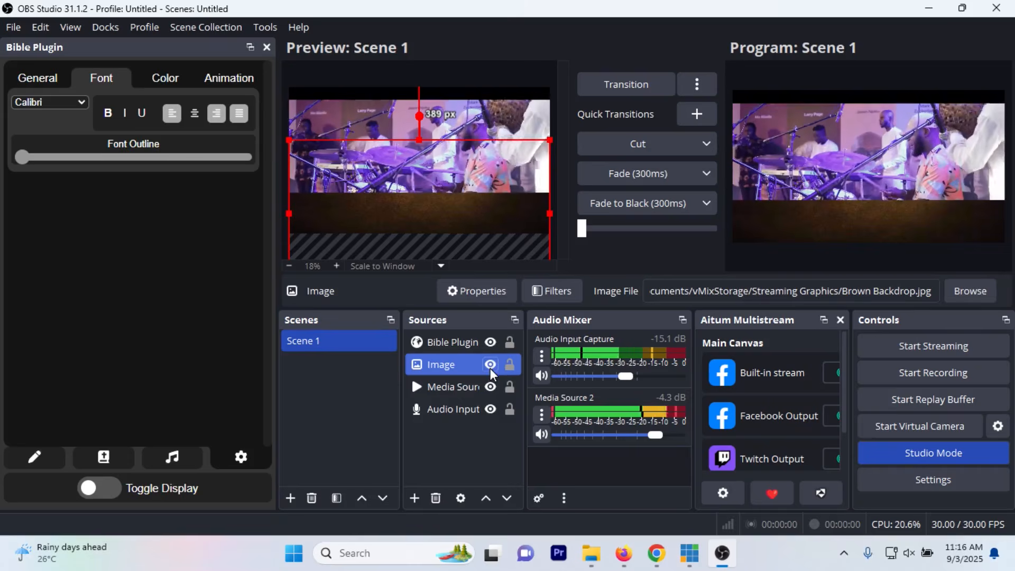
pyautogui.click(491, 365)
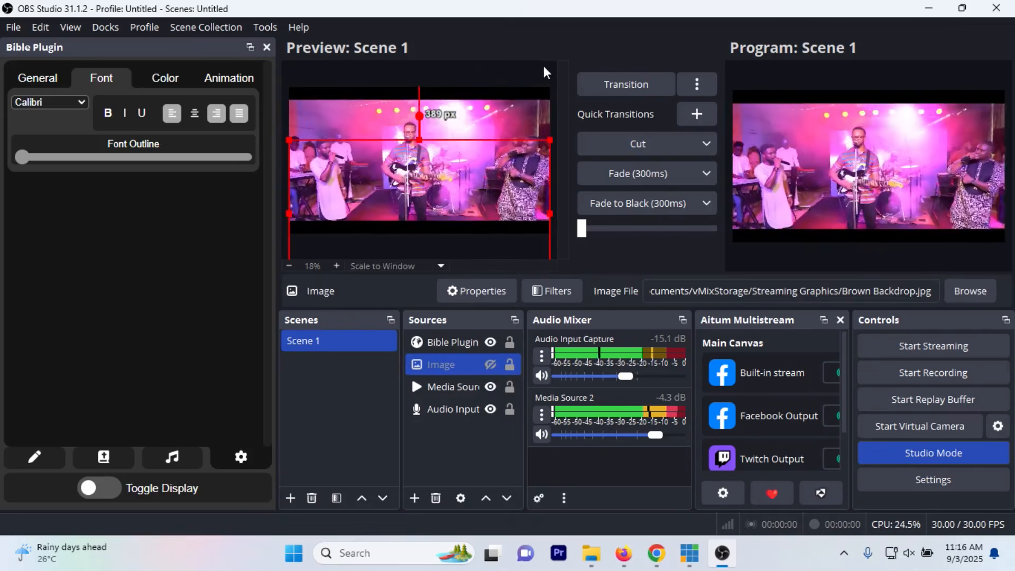
pyautogui.click(543, 62)
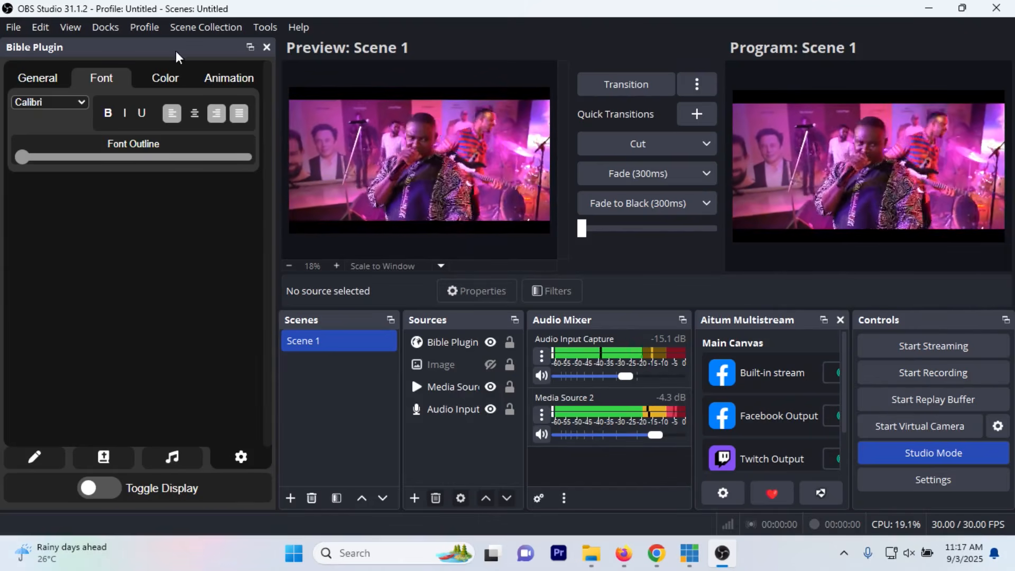
# Step: Open the Bible plugin's general settings
pyautogui.click(46, 79)
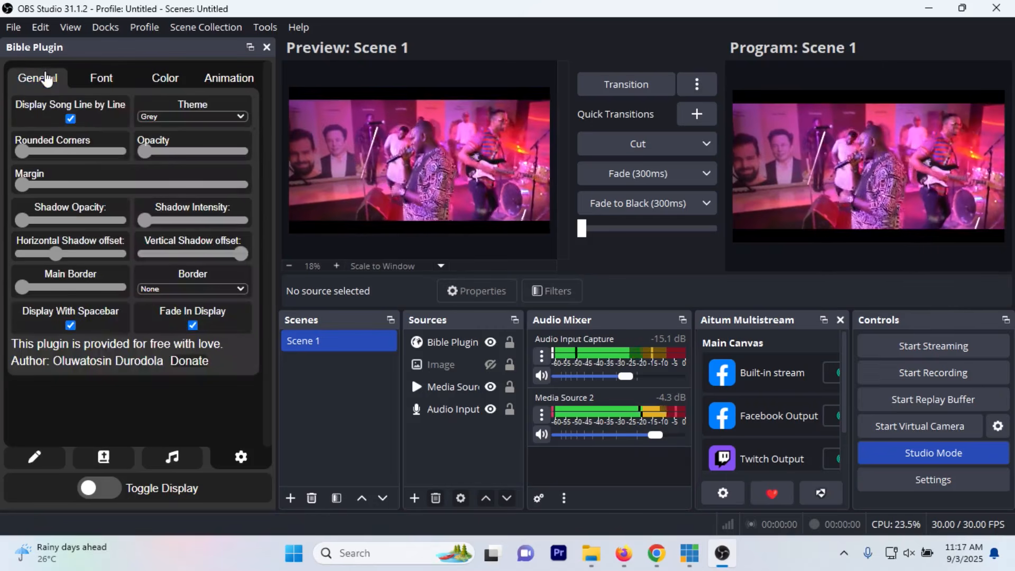